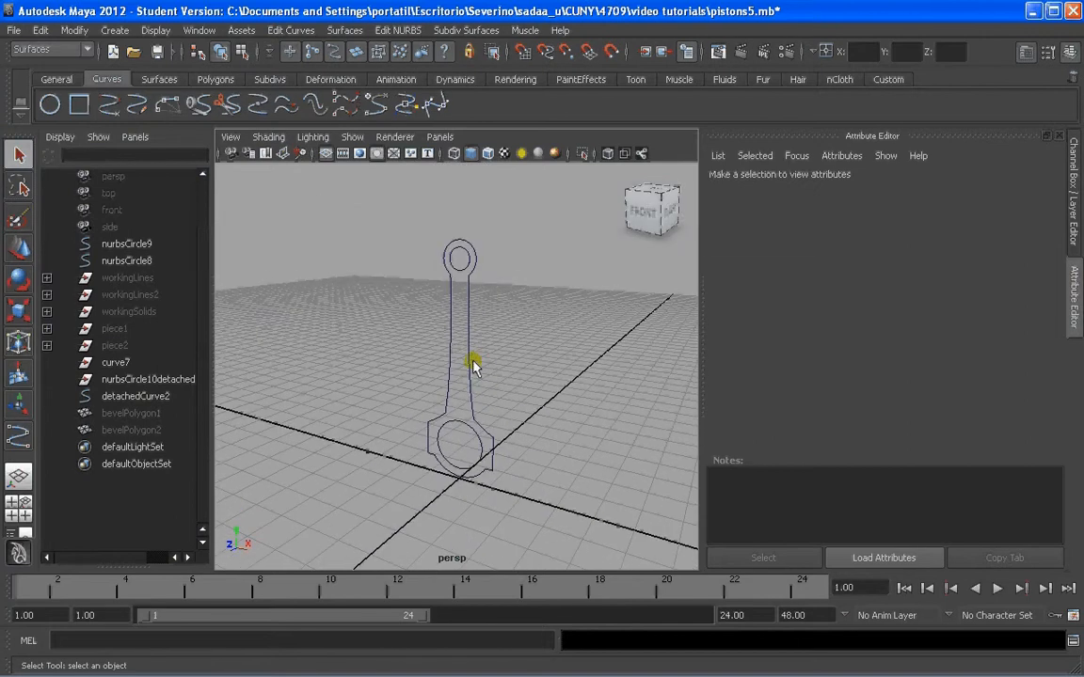
- Switch to the four-view layout and enlarge the front view around the connecting rod's large end
click(471, 363)
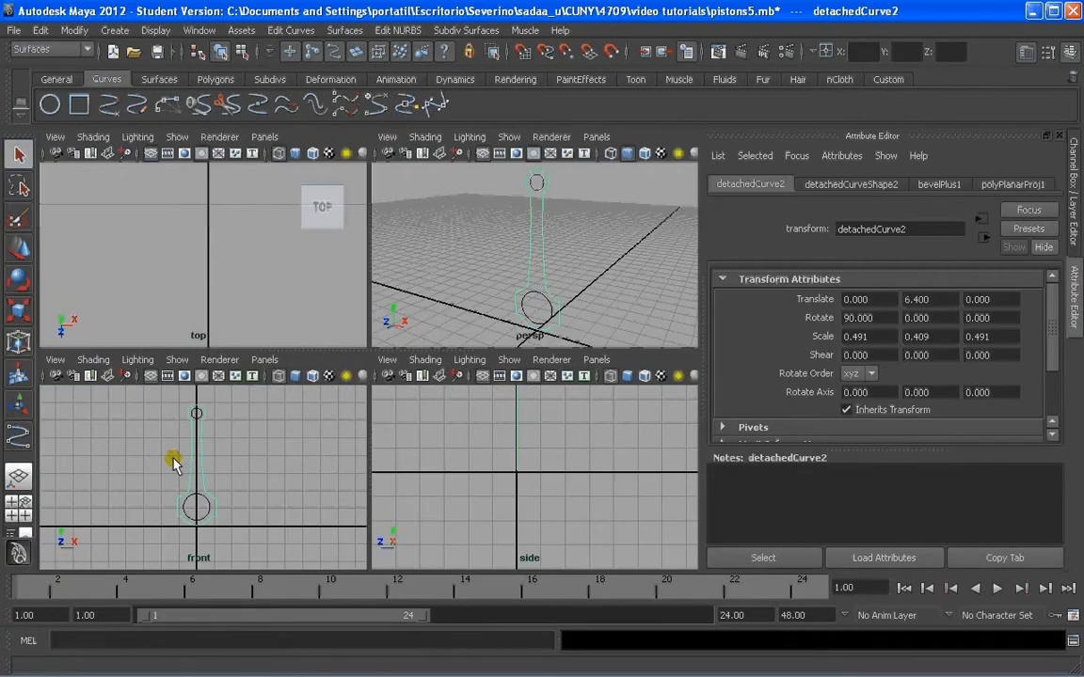
drag(196, 353, 199, 209)
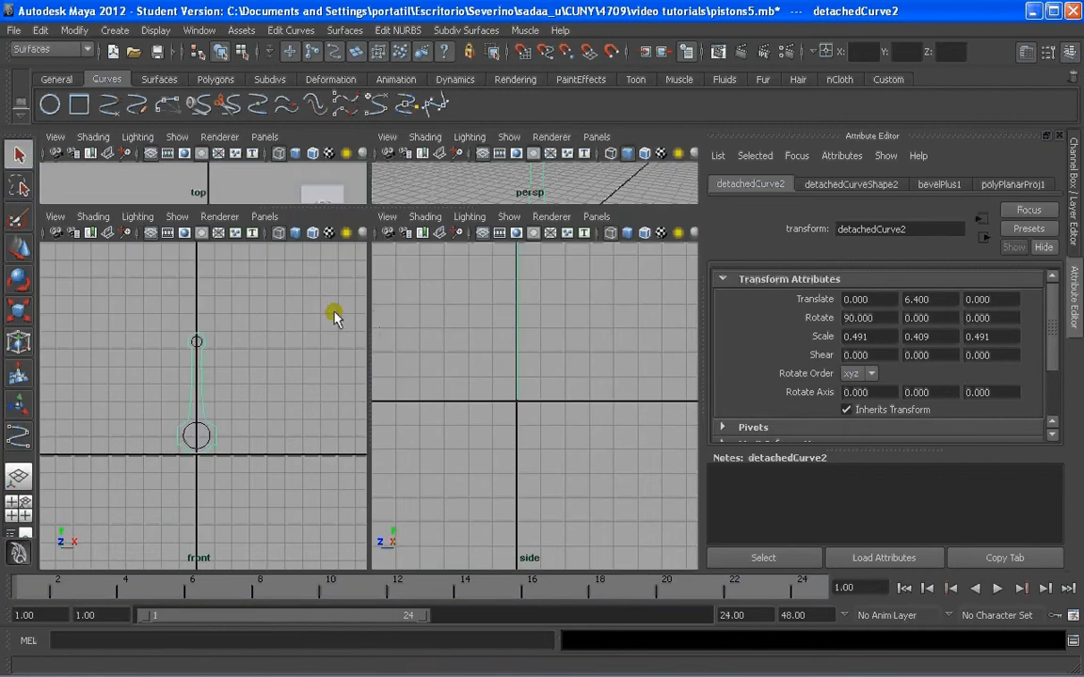
drag(371, 320, 588, 318)
click(355, 455)
scroll(356, 455, up, 4)
alt+middle_drag(273, 536, 317, 367)
scroll(317, 367, up, 5)
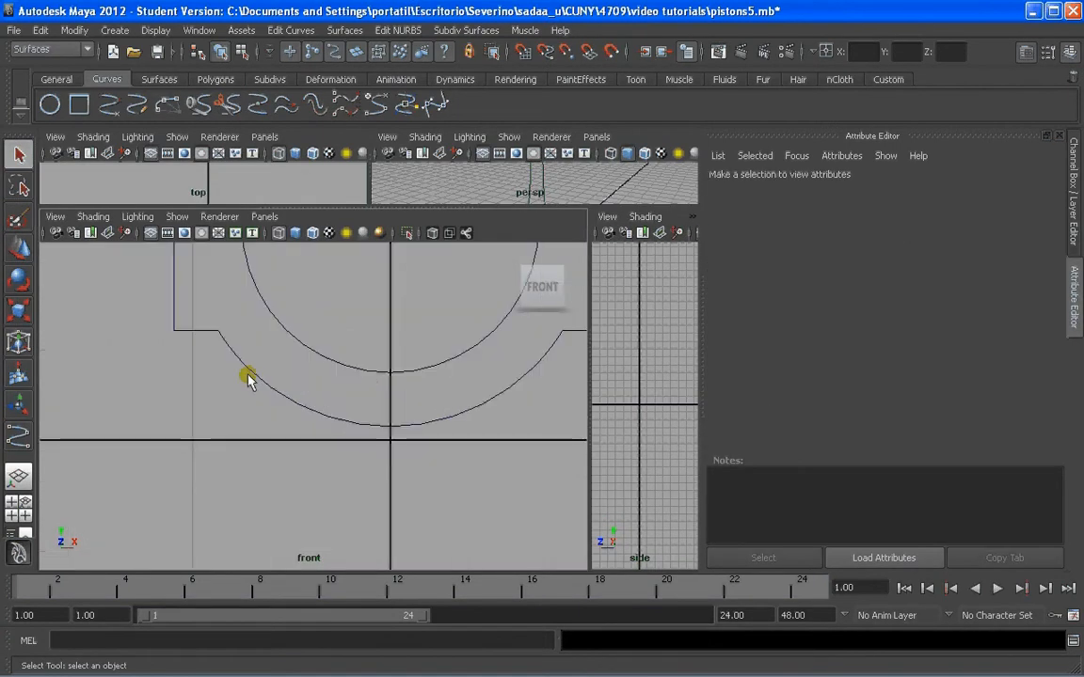
- Display the rod outline's control vertices and delete the end vertex at the large end's lower-left corner
click(248, 378)
key(f)
right_drag(243, 393, 199, 388)
scroll(188, 345, up, 4)
alt+middle_drag(187, 343, 382, 414)
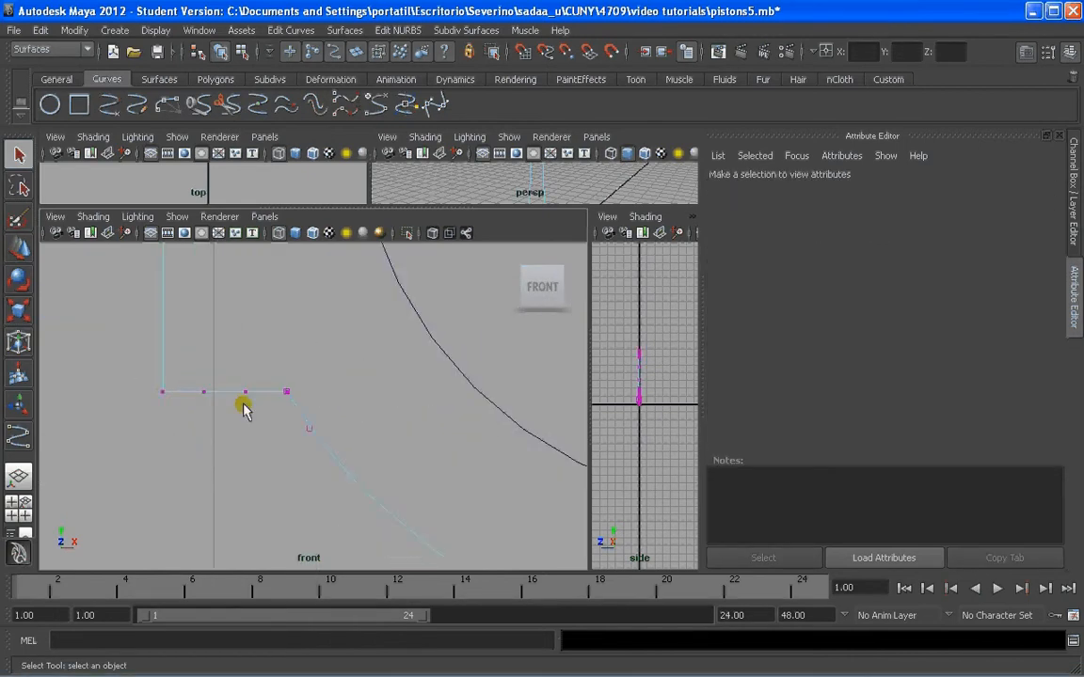
scroll(241, 406, up, 5)
alt+middle_drag(213, 355, 310, 373)
scroll(310, 373, up, 2)
scroll(309, 373, down, 10)
scroll(310, 406, up, 8)
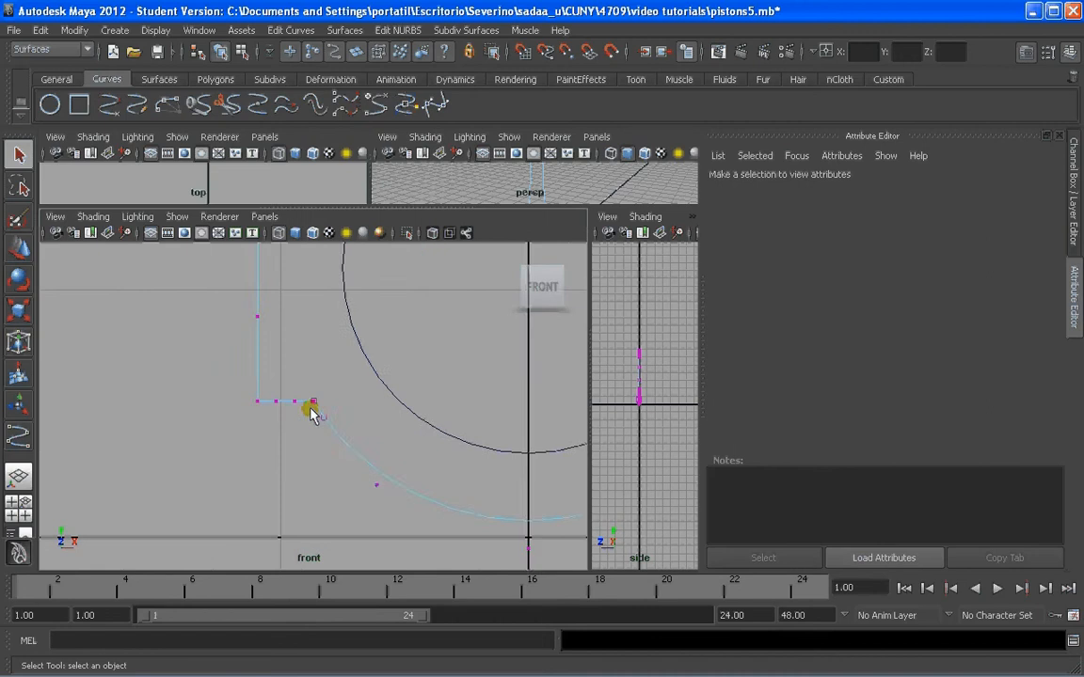
click(312, 392)
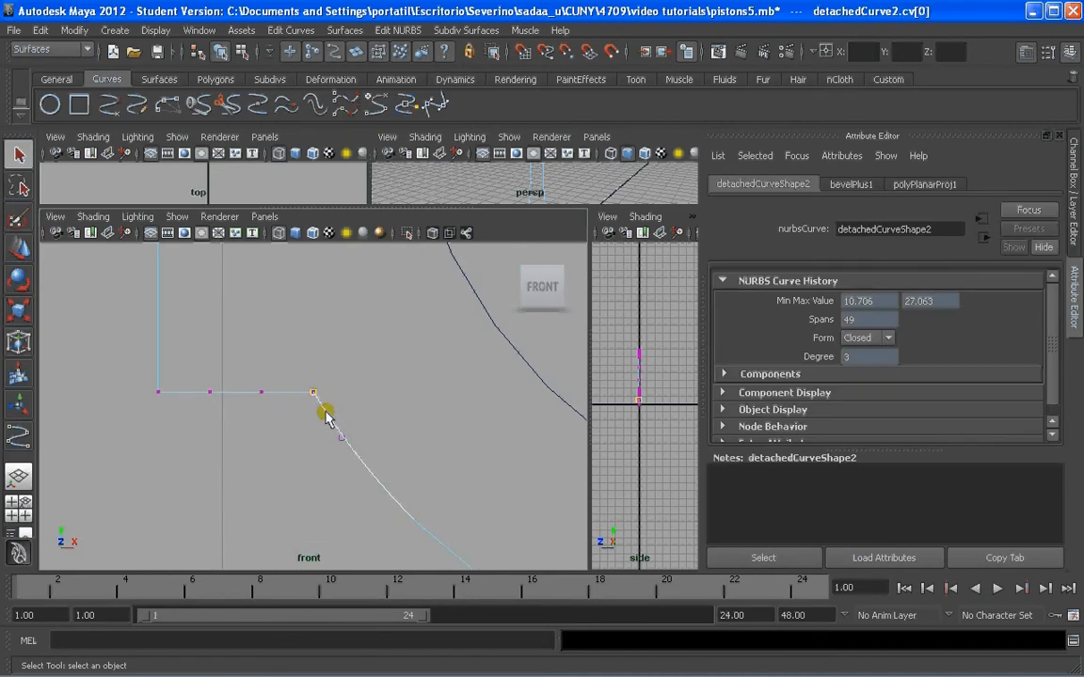
click(322, 411)
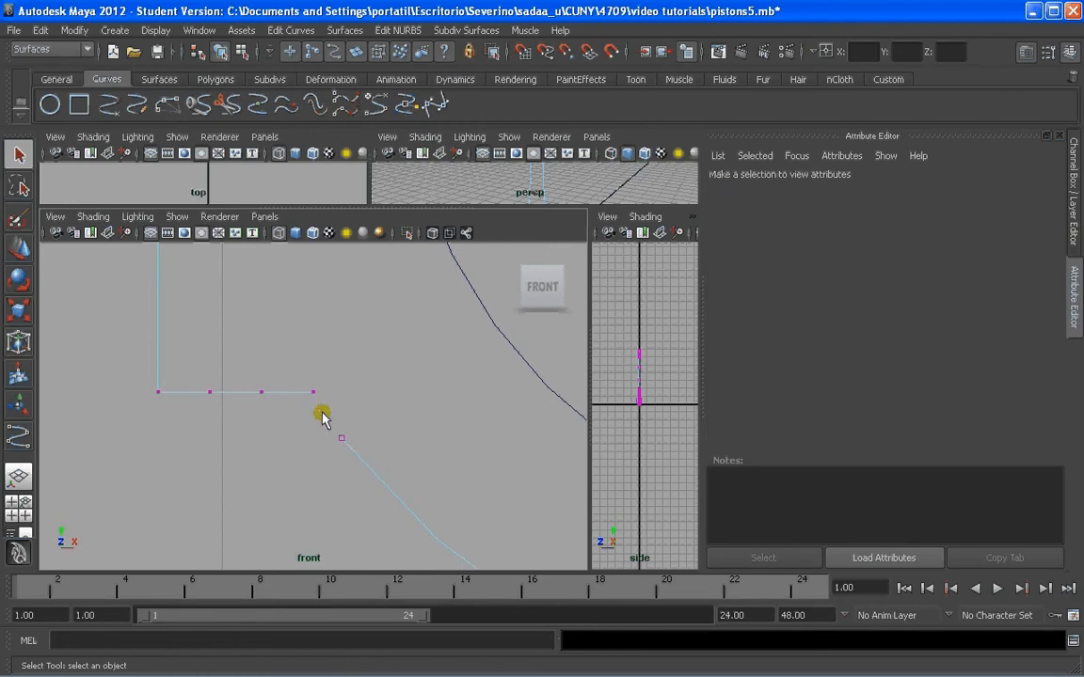
- Return the rod outline to object selection and close its gap with Open/Close Curves
right_drag(296, 391, 365, 357)
click(291, 393)
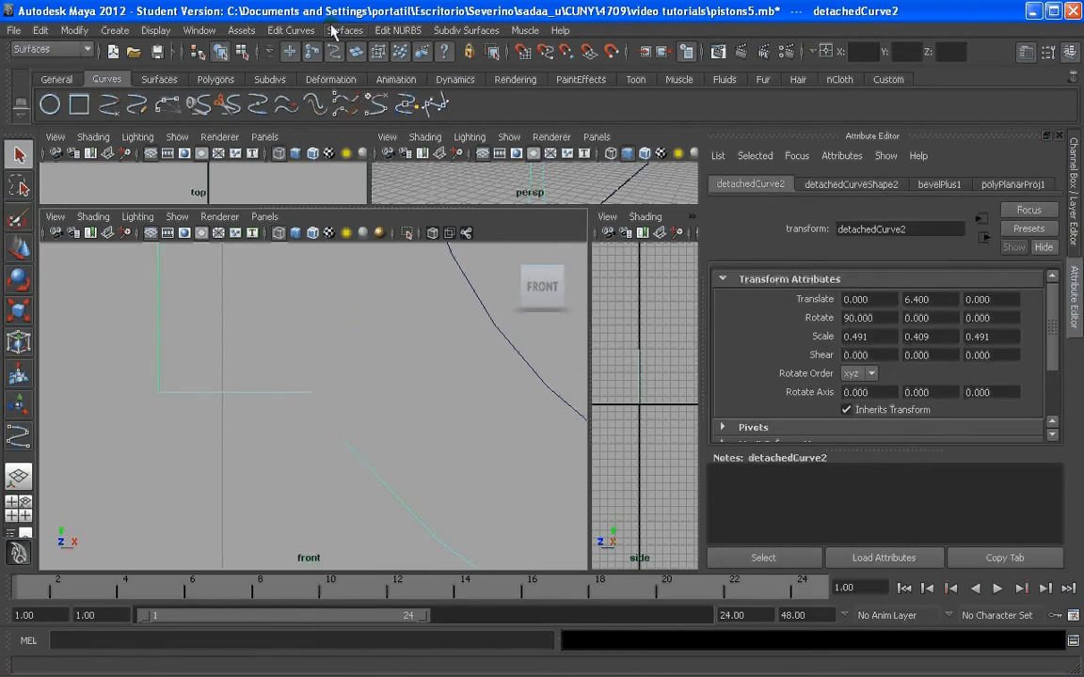
click(290, 30)
click(358, 119)
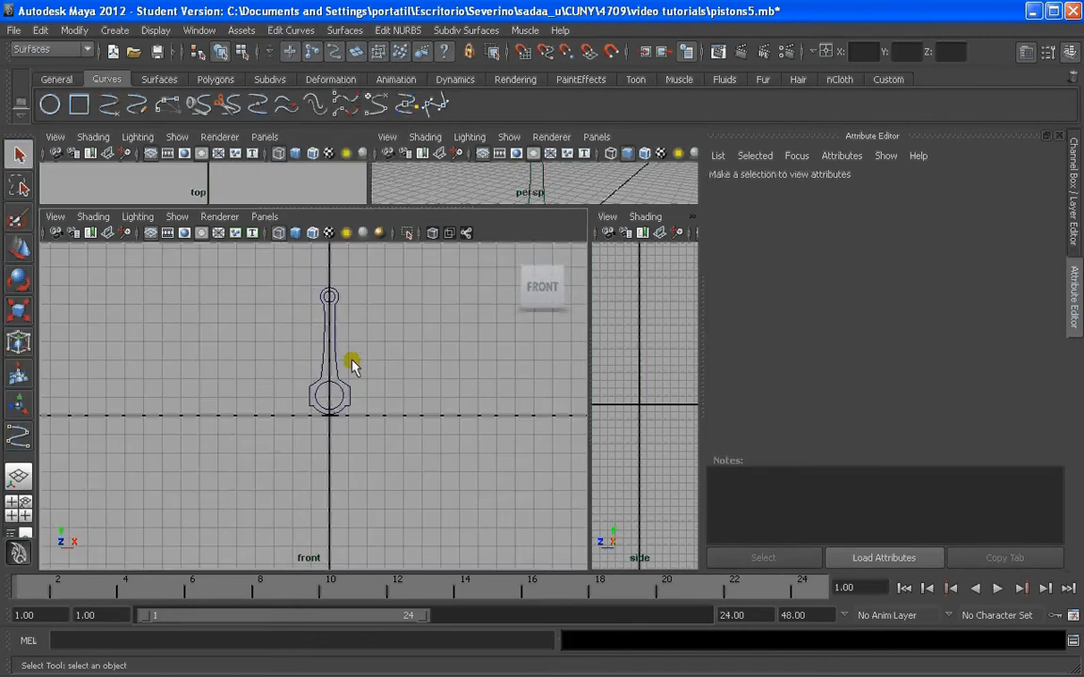
- Offset the closed rod outline inward with a distance of -0.1 and Active view as normal direction
scroll(348, 364, up, 3)
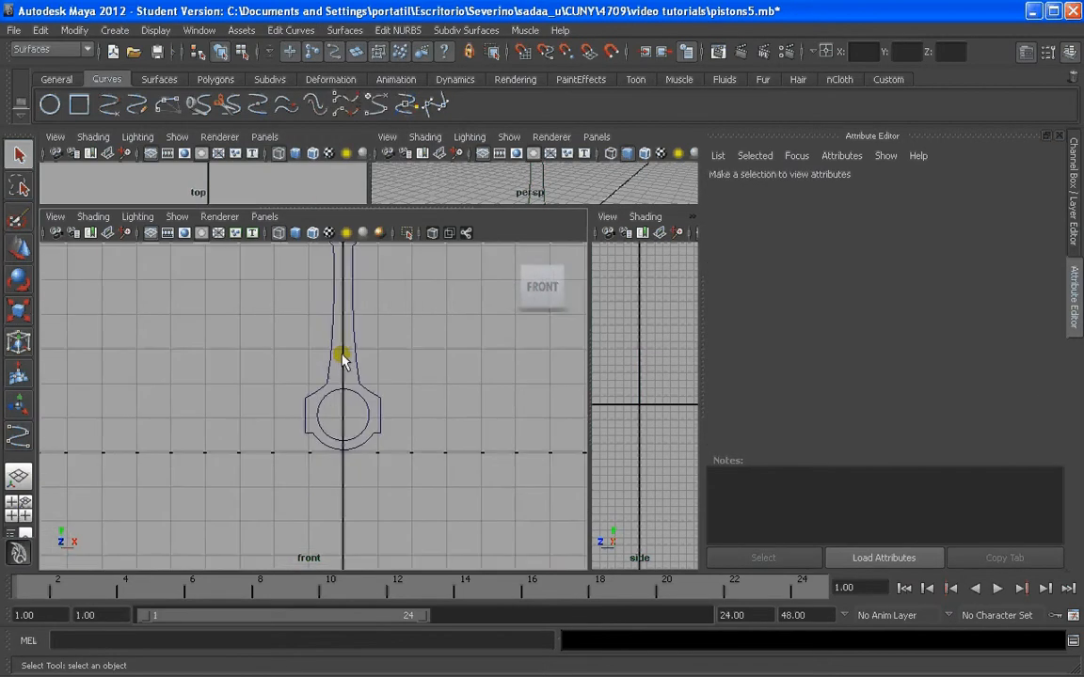
scroll(342, 360, down, 4)
click(290, 407)
scroll(307, 423, up, 2)
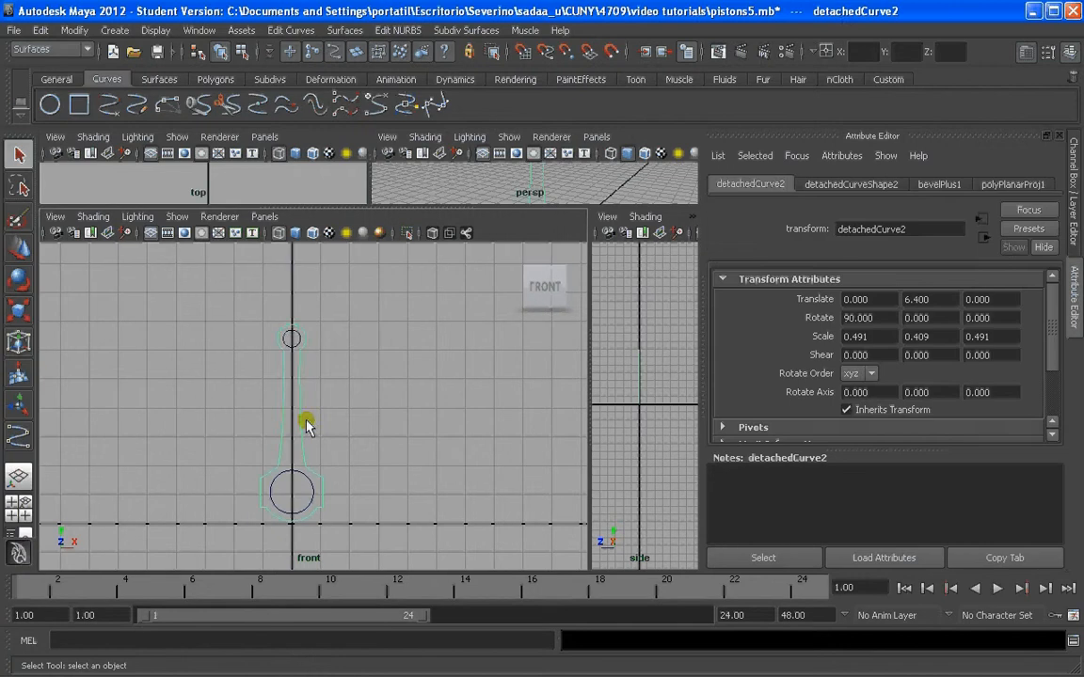
click(291, 30)
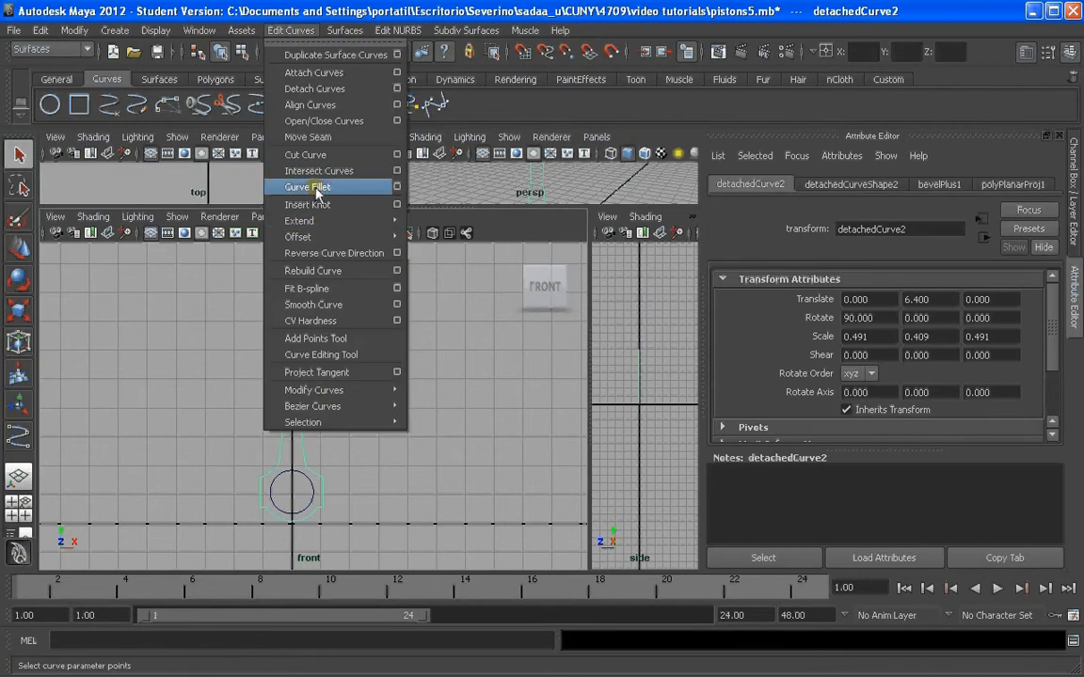
mouse_move(329, 236)
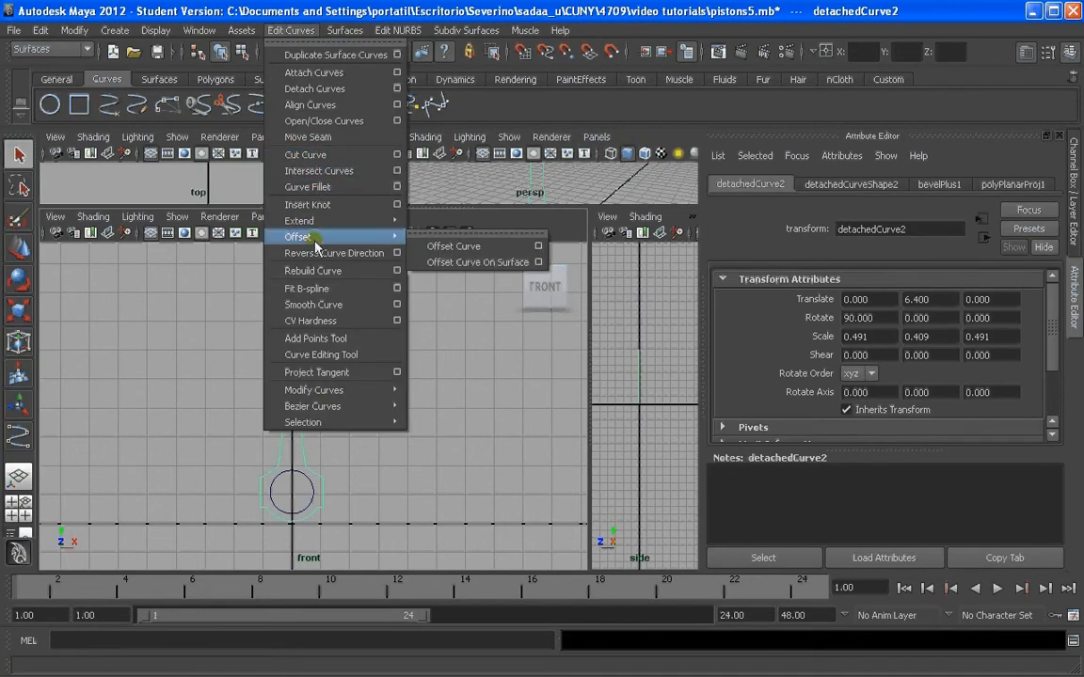
click(538, 245)
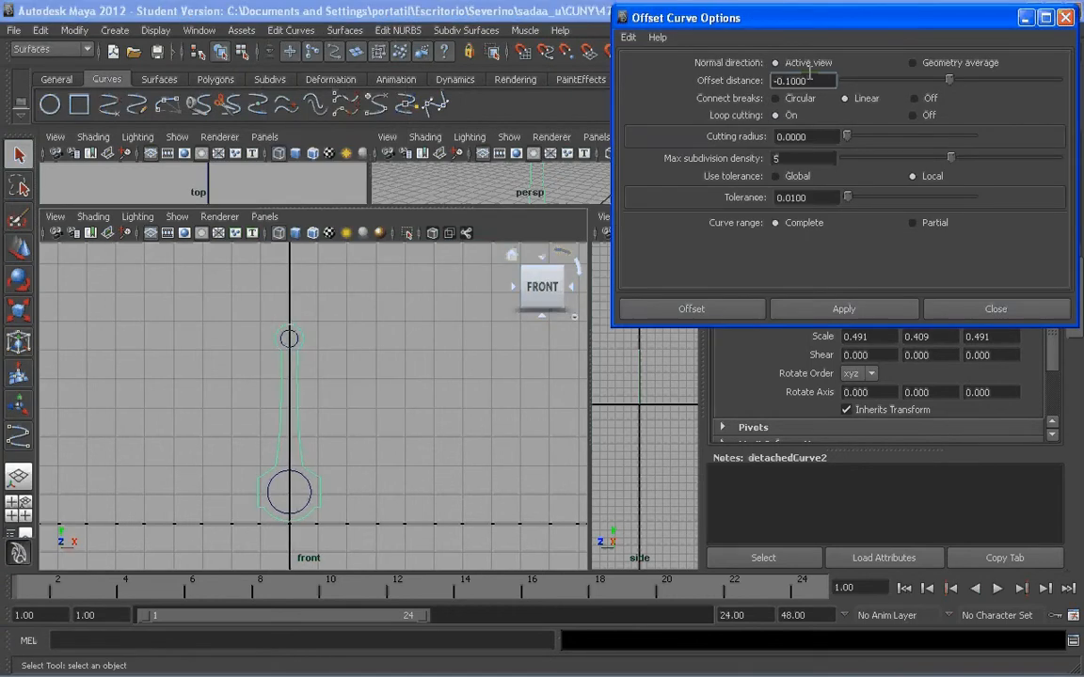
click(724, 310)
scroll(309, 363, up, 5)
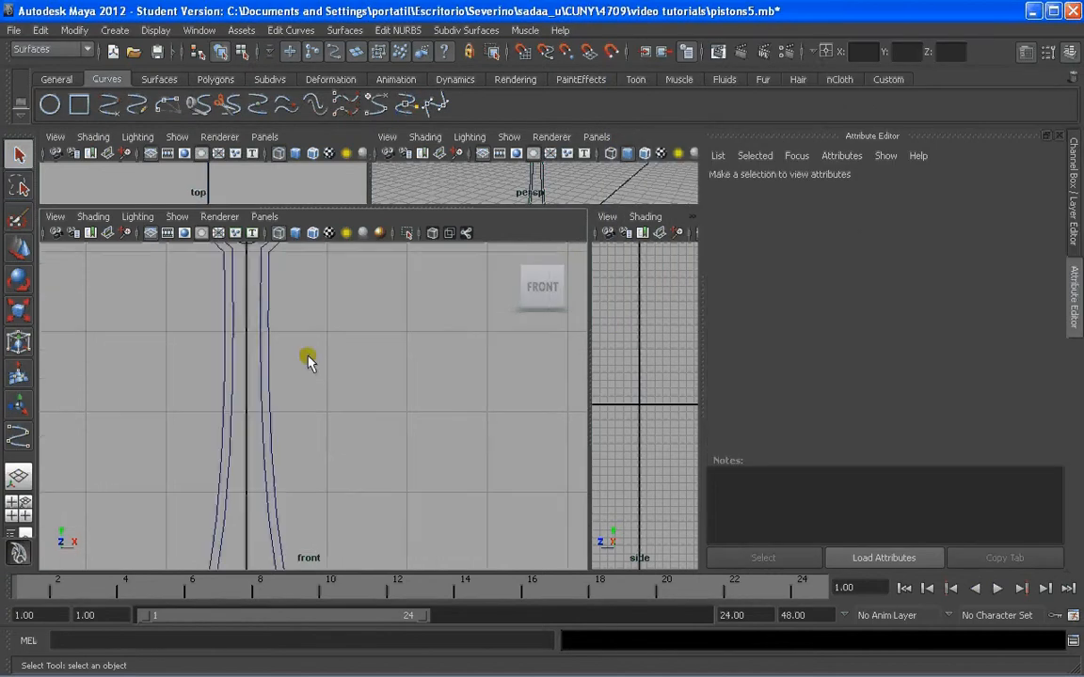
scroll(309, 358, down, 5)
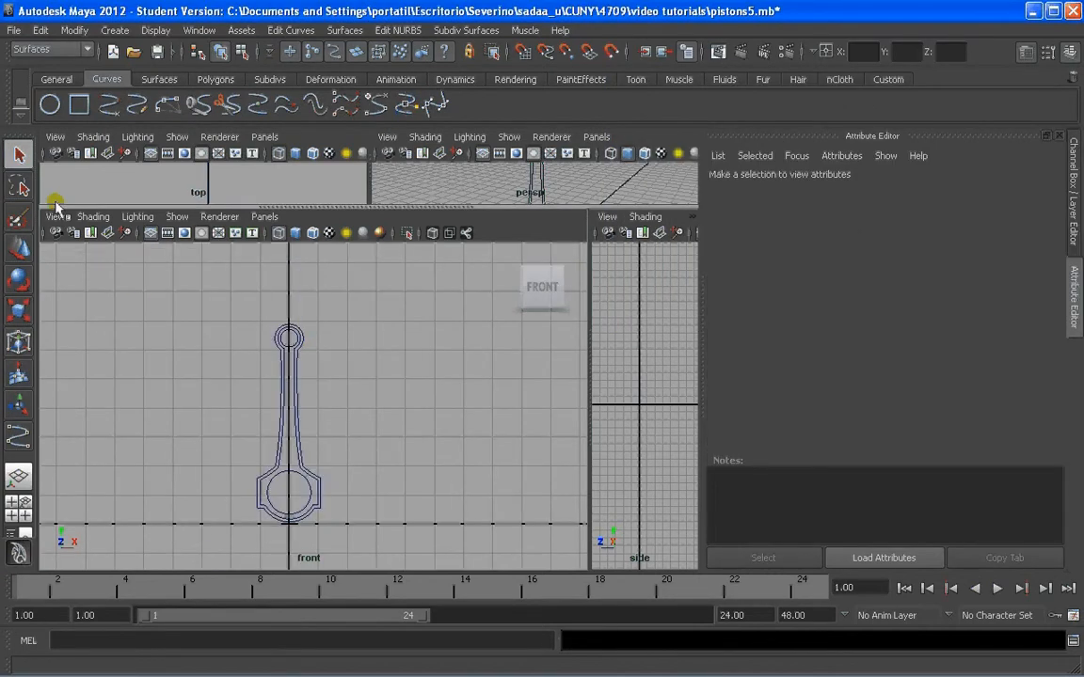
- Draw a grid-snapped horizontal CV curve of degree 1 Linear across the rod just below its small end
click(114, 30)
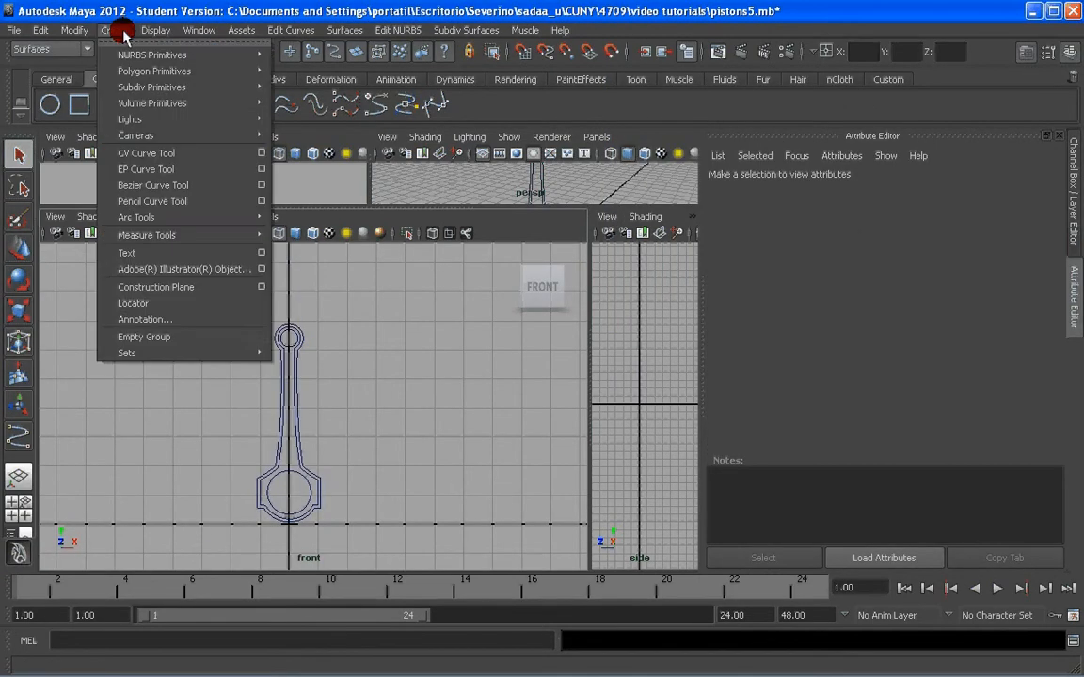
click(262, 153)
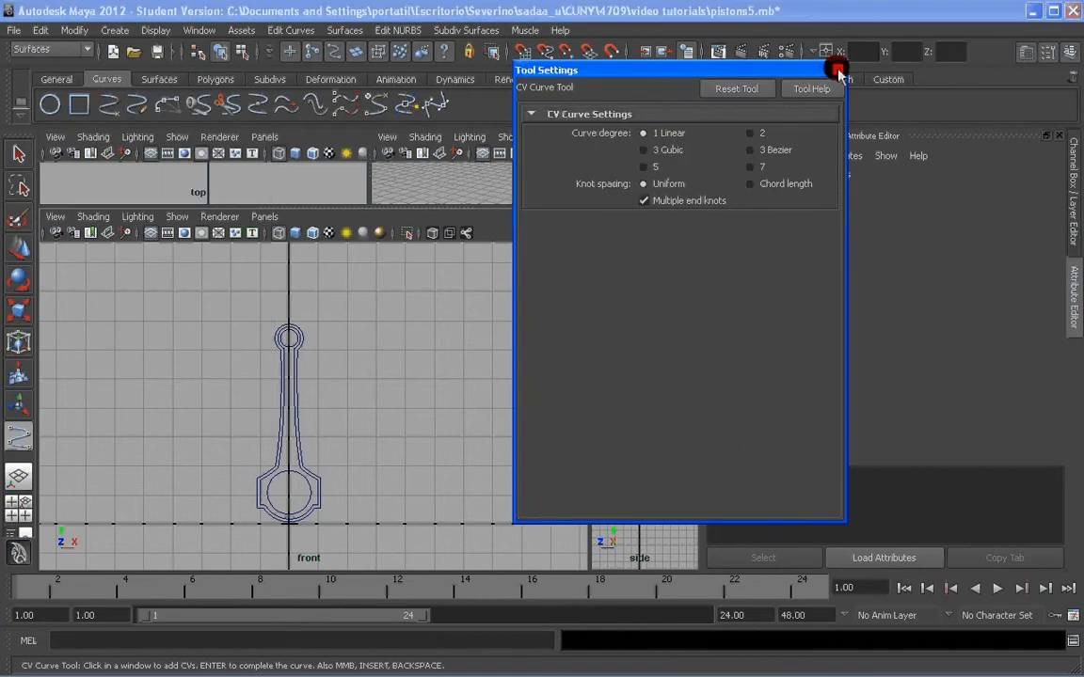
click(832, 68)
scroll(276, 381, up, 3)
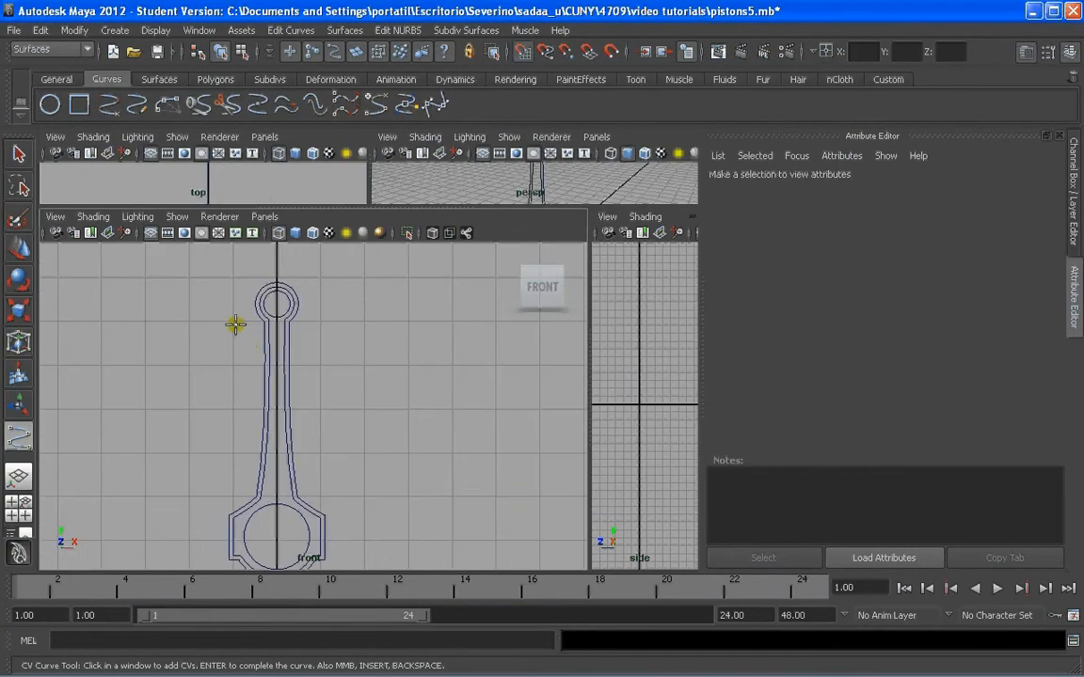
click(235, 321)
click(321, 322)
key(Return)
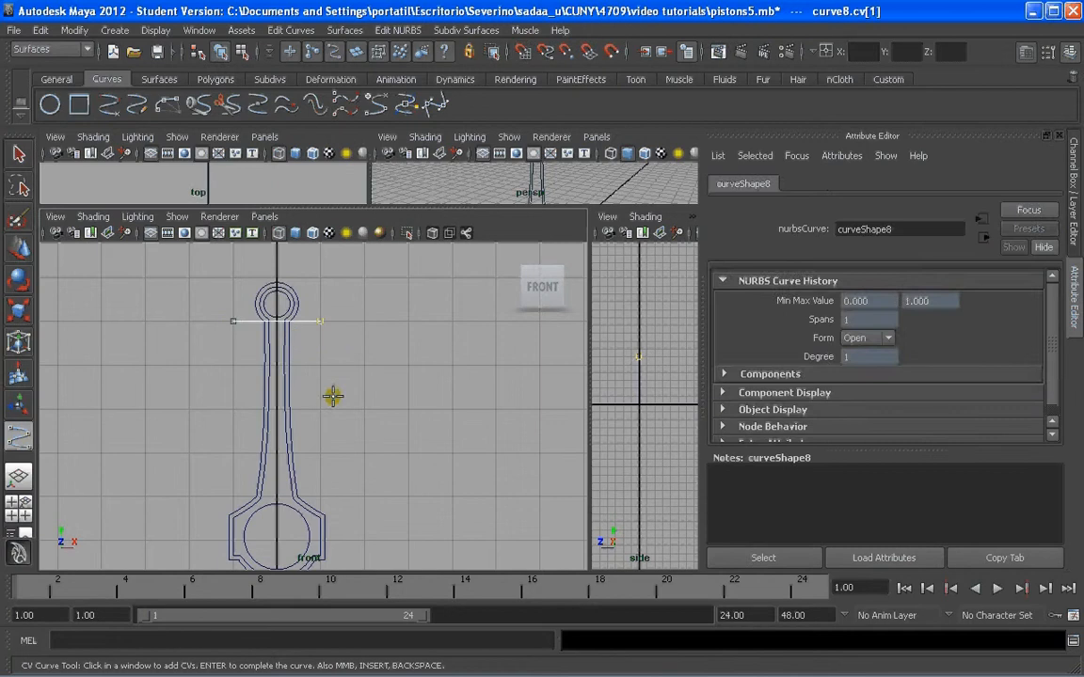
key(q)
- Draw a second grid-snapped horizontal linear CV curve across the rod just above the large end's circle
click(115, 30)
click(133, 149)
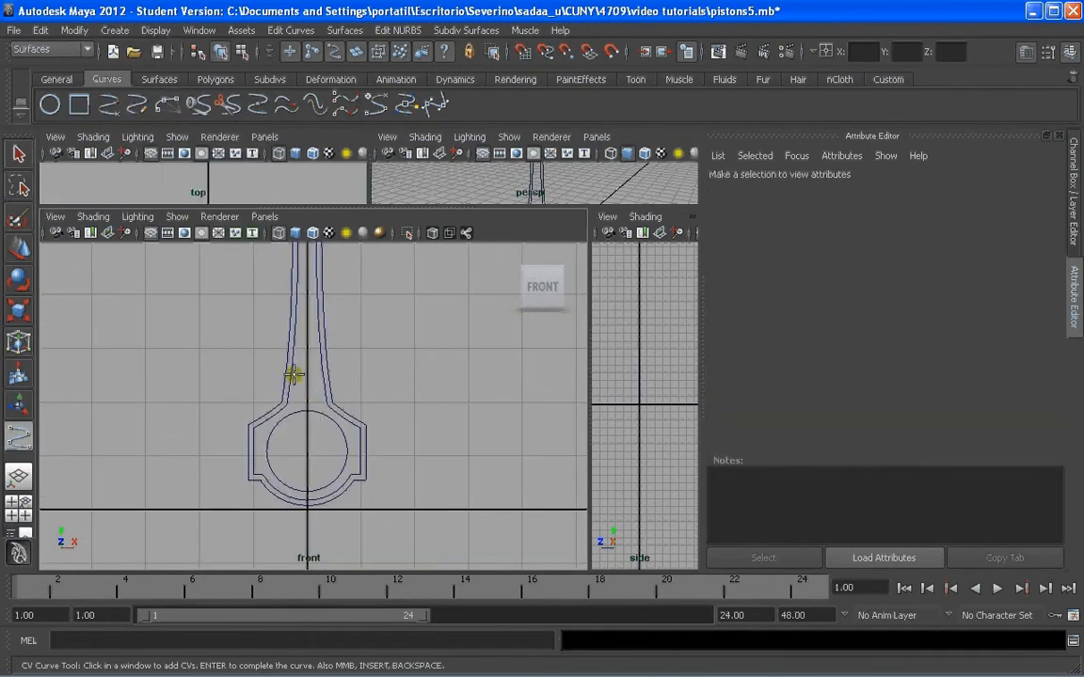
key(x)
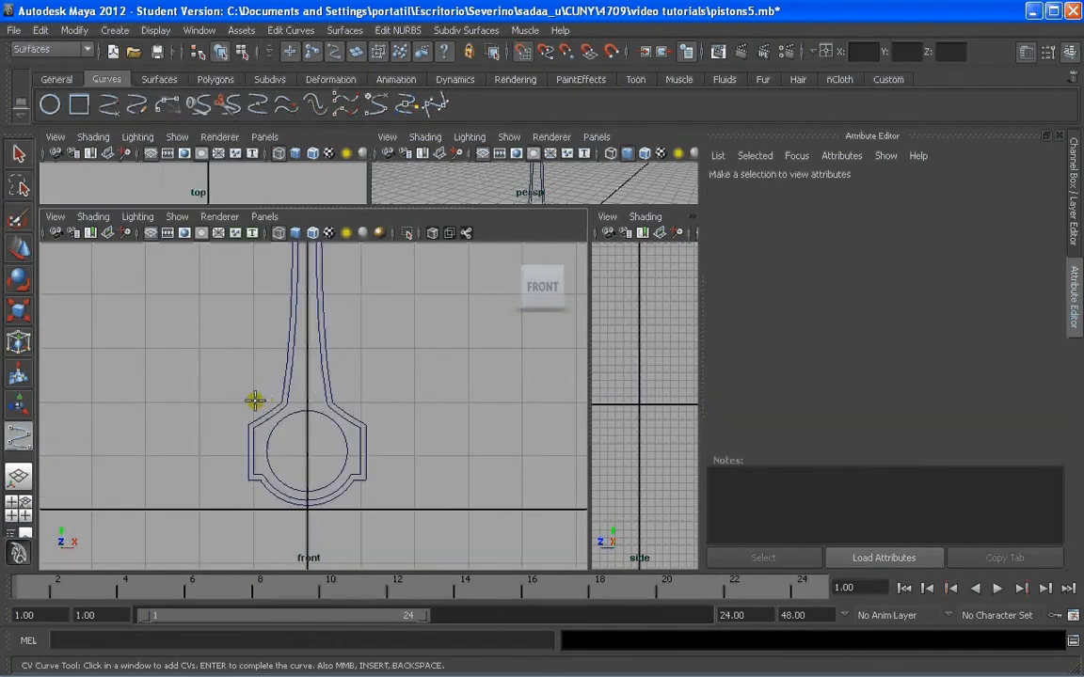
click(253, 403)
click(361, 403)
key(Return)
key(q)
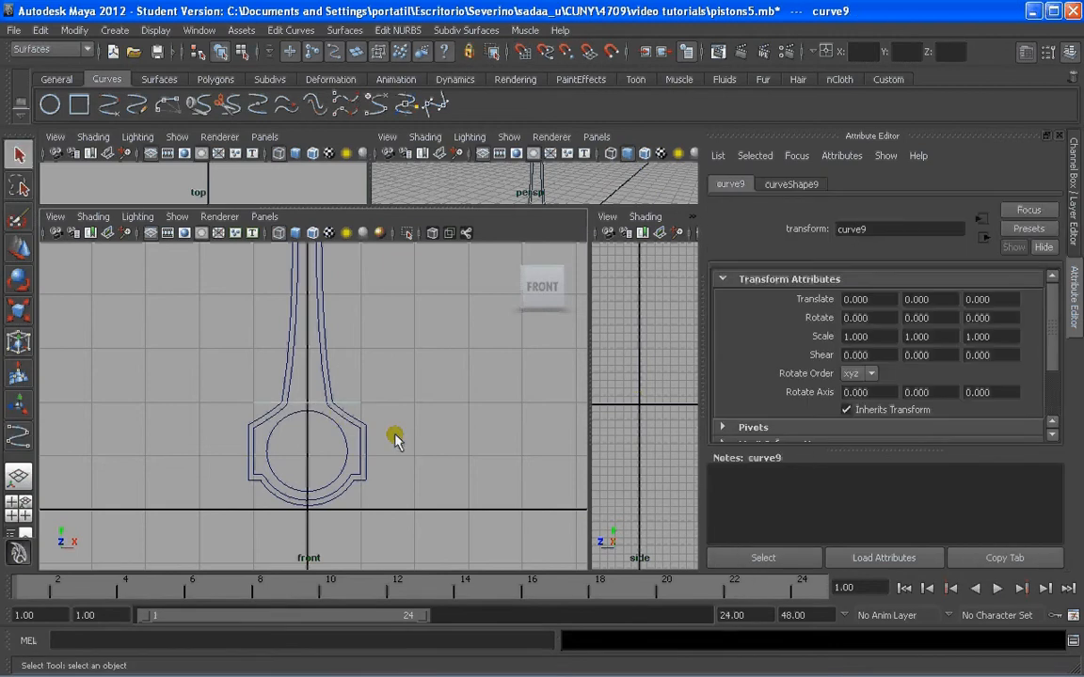
scroll(368, 376, down, 3)
alt+middle_drag(368, 377, 367, 392)
scroll(367, 393, up, 2)
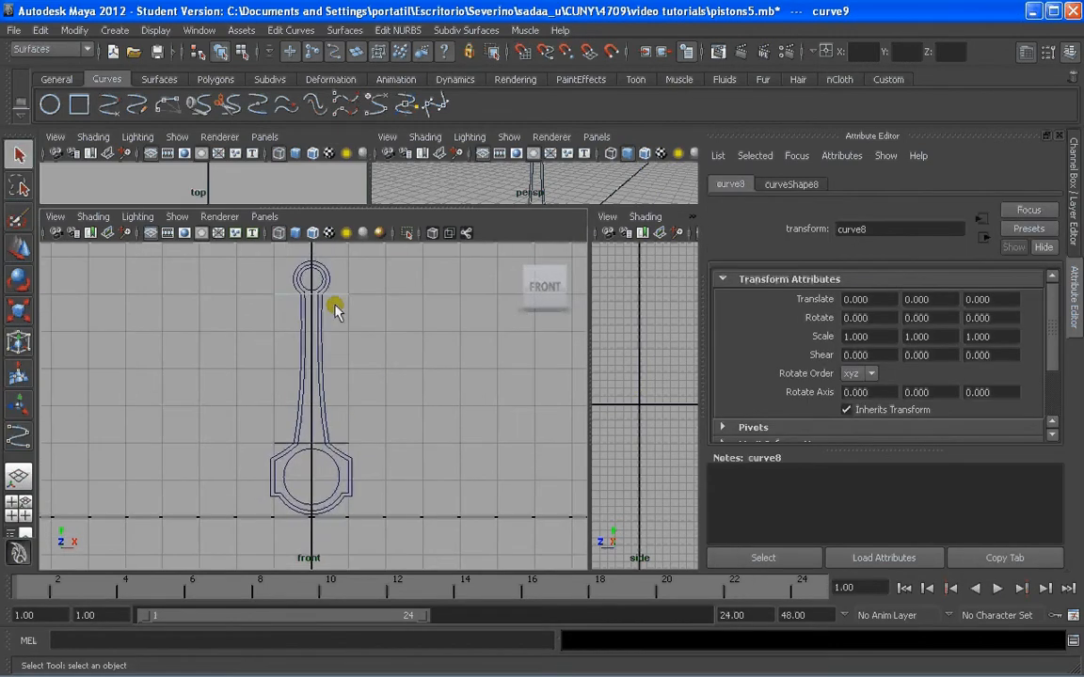
alt+middle_drag(335, 303, 328, 411)
scroll(328, 411, up, 3)
click(326, 411)
shift+click(326, 395)
scroll(336, 382, up, 3)
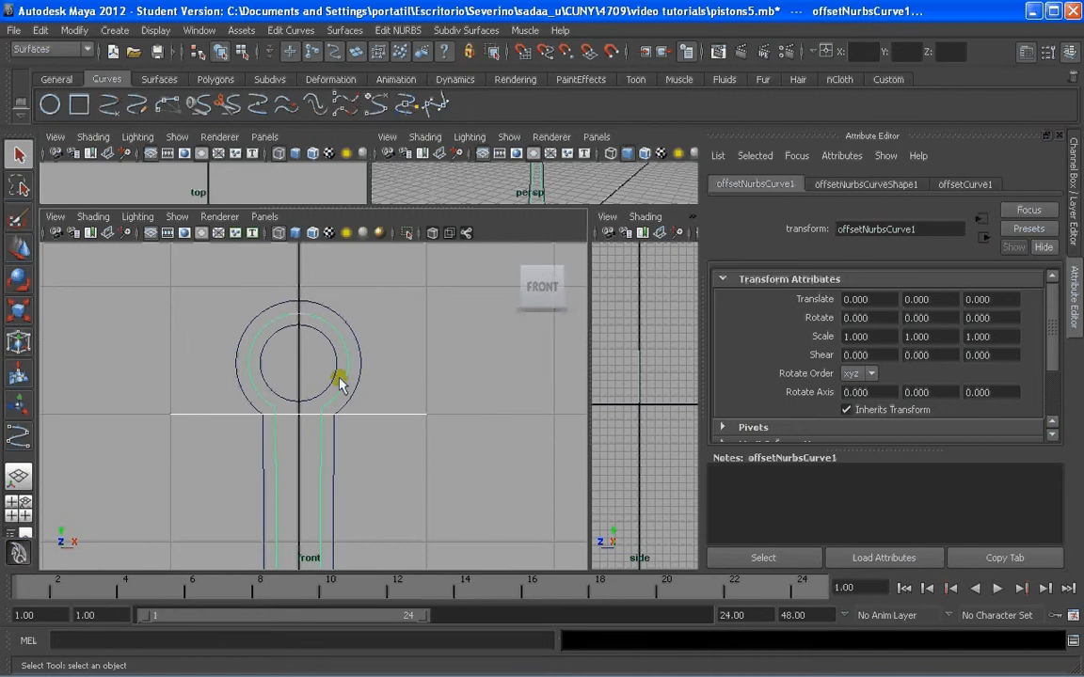
click(292, 30)
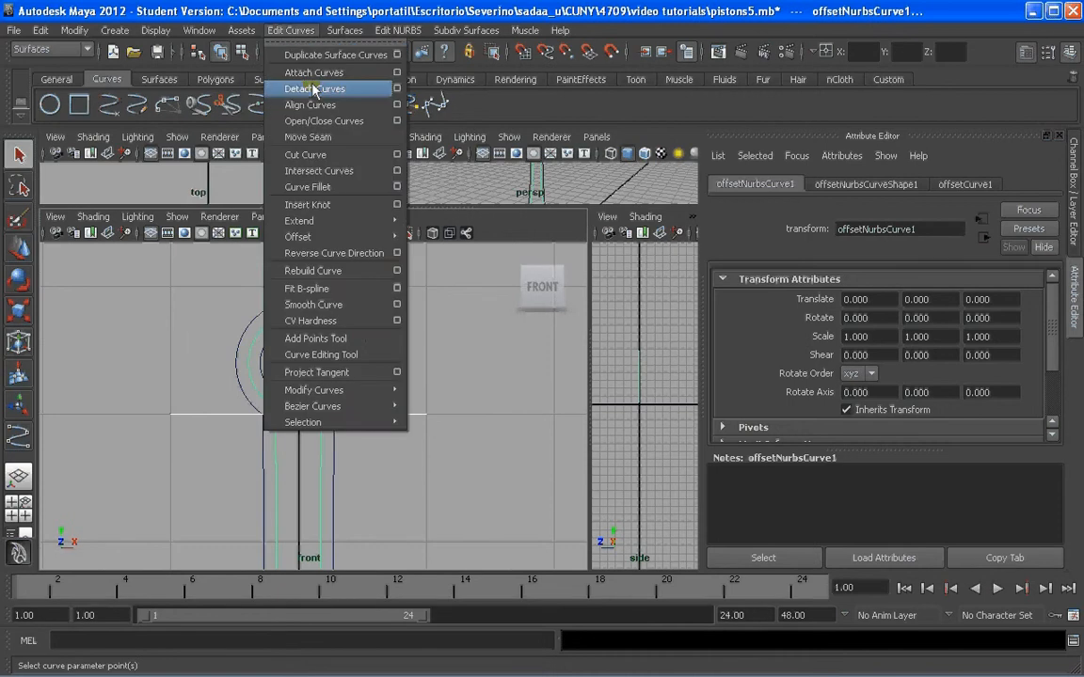
click(309, 88)
click(365, 437)
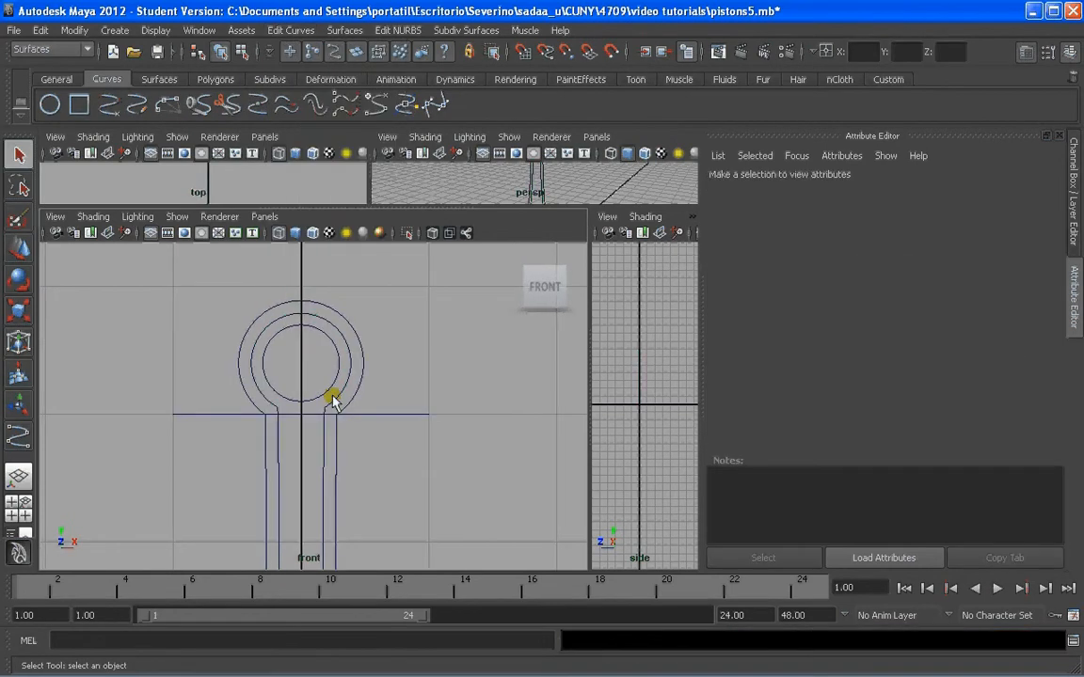
- Cut the inner offset outline and the horizontal line below the small end where they intersect
click(384, 416)
shift+click(347, 382)
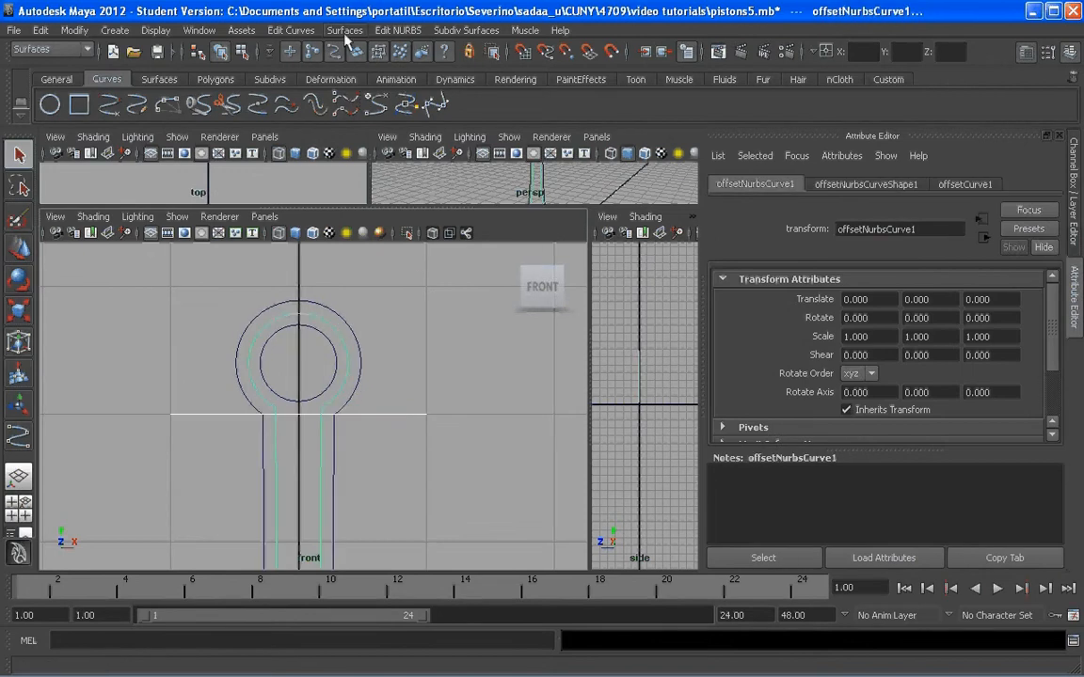
click(292, 31)
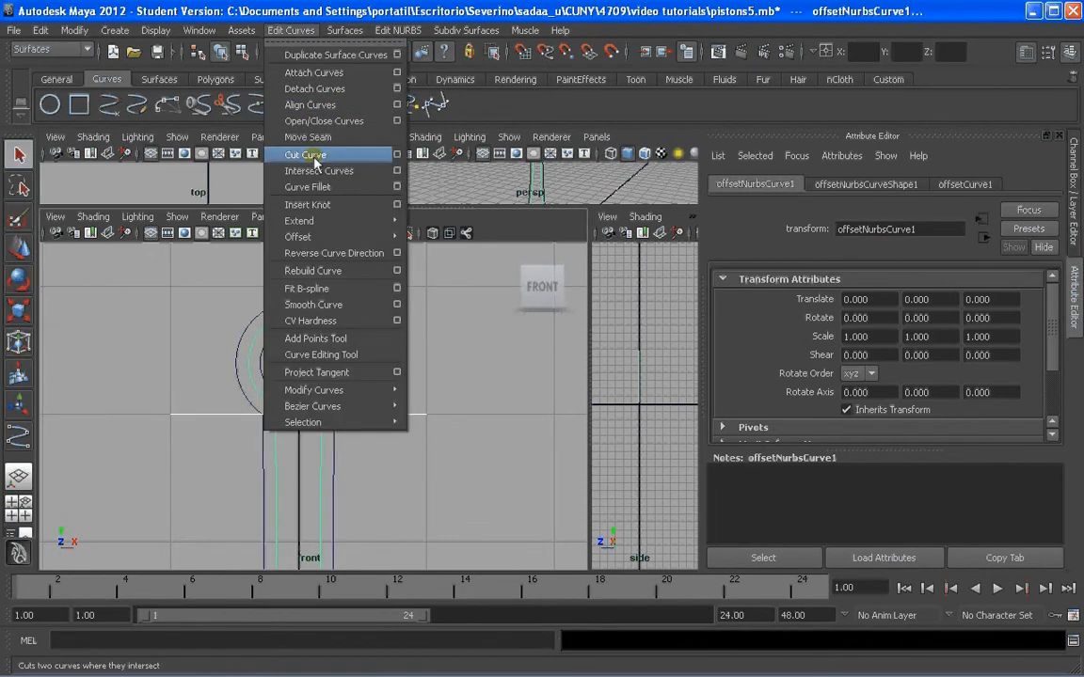
click(285, 152)
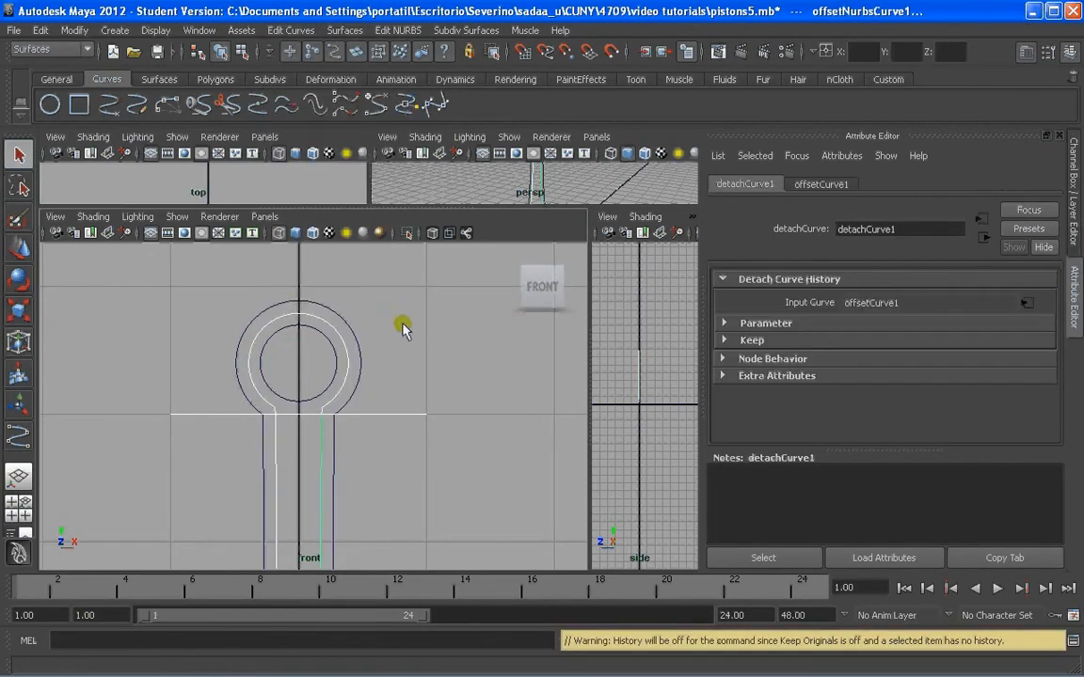
- Delete the offset arc around the small end and the cutting line's two outer pieces
click(348, 386)
click(428, 405)
shift+click(194, 410)
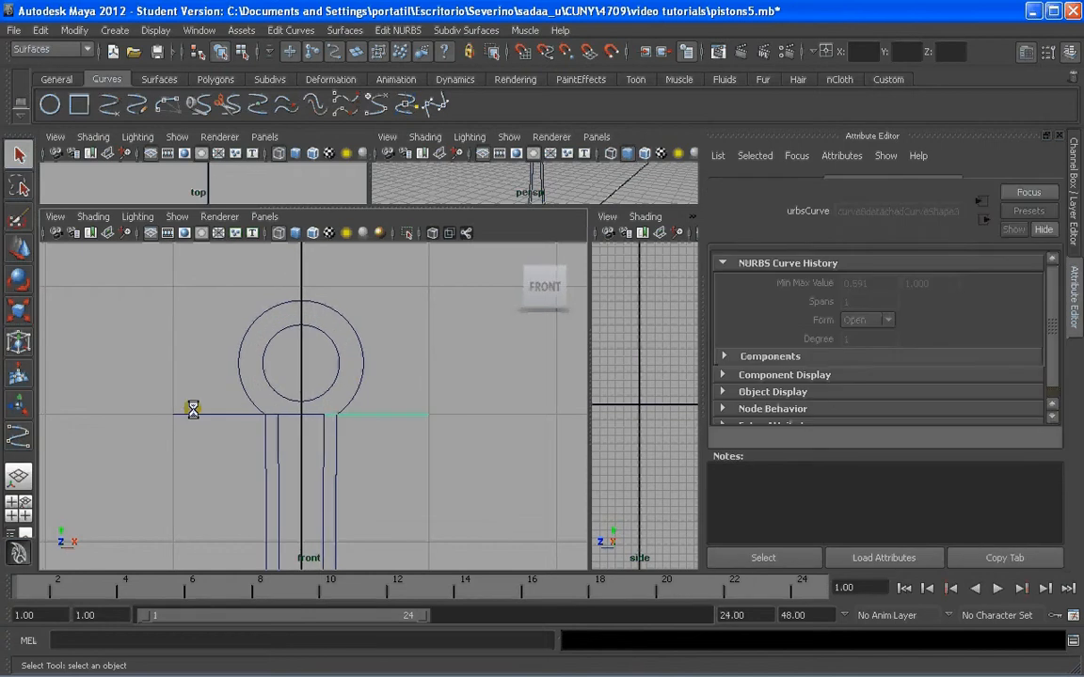
key(Delete)
- Cut the inner offset outline and the horizontal line above the large end's circle where they intersect
scroll(167, 448, down, 7)
alt+middle_drag(328, 511, 333, 367)
scroll(334, 367, up, 5)
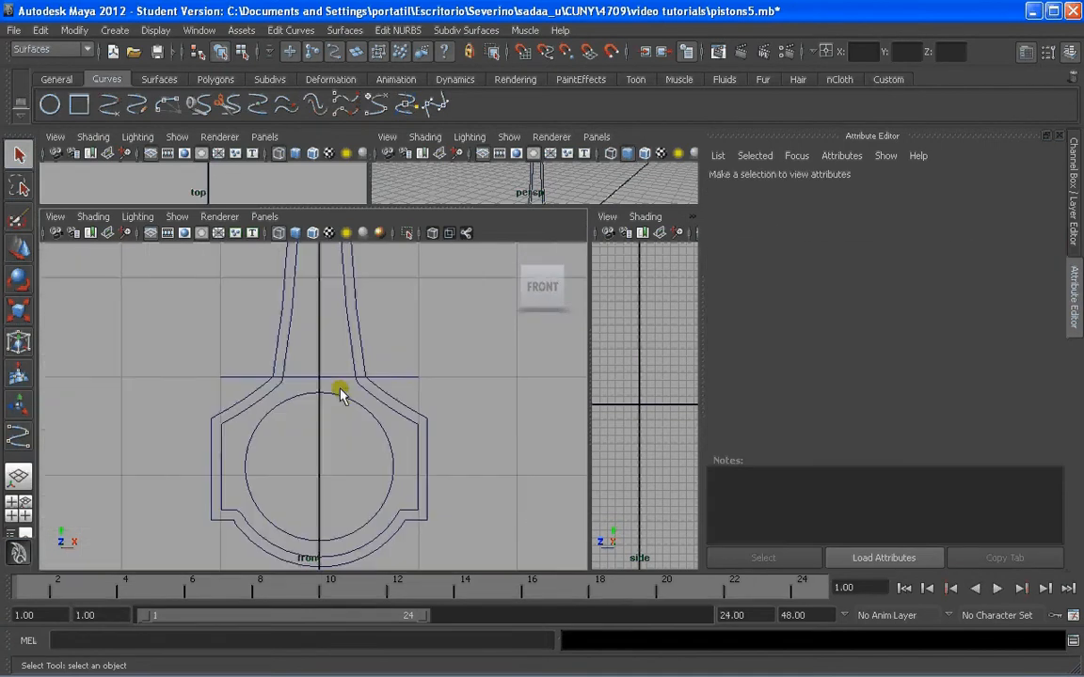
click(406, 380)
shift+click(386, 403)
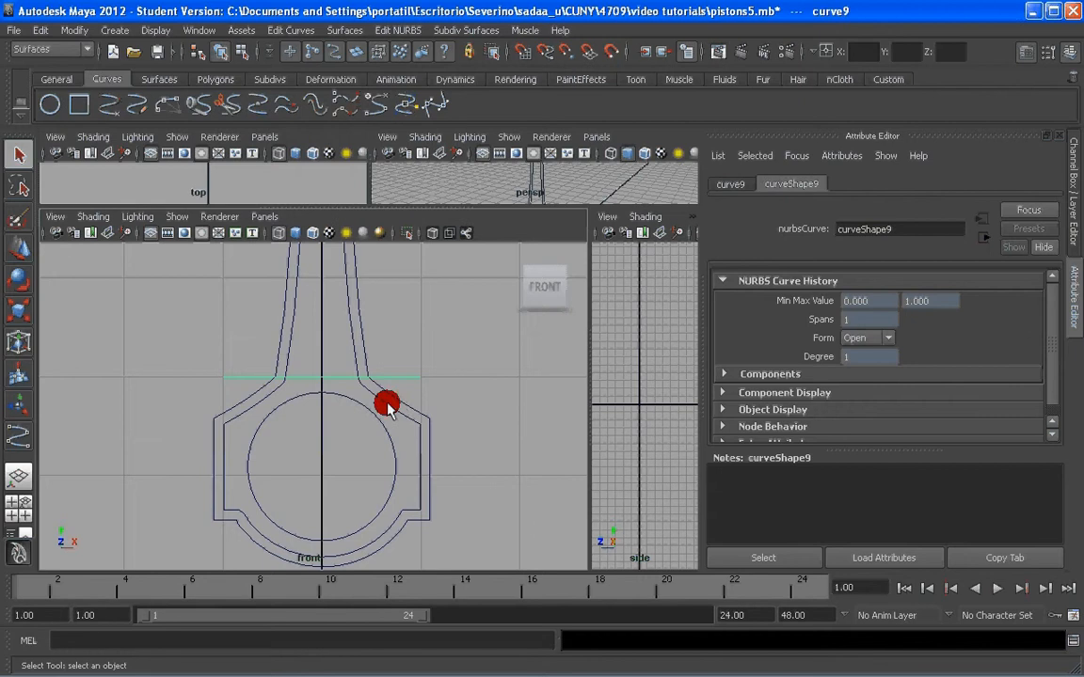
shift+click(261, 402)
key(ctrl+z)
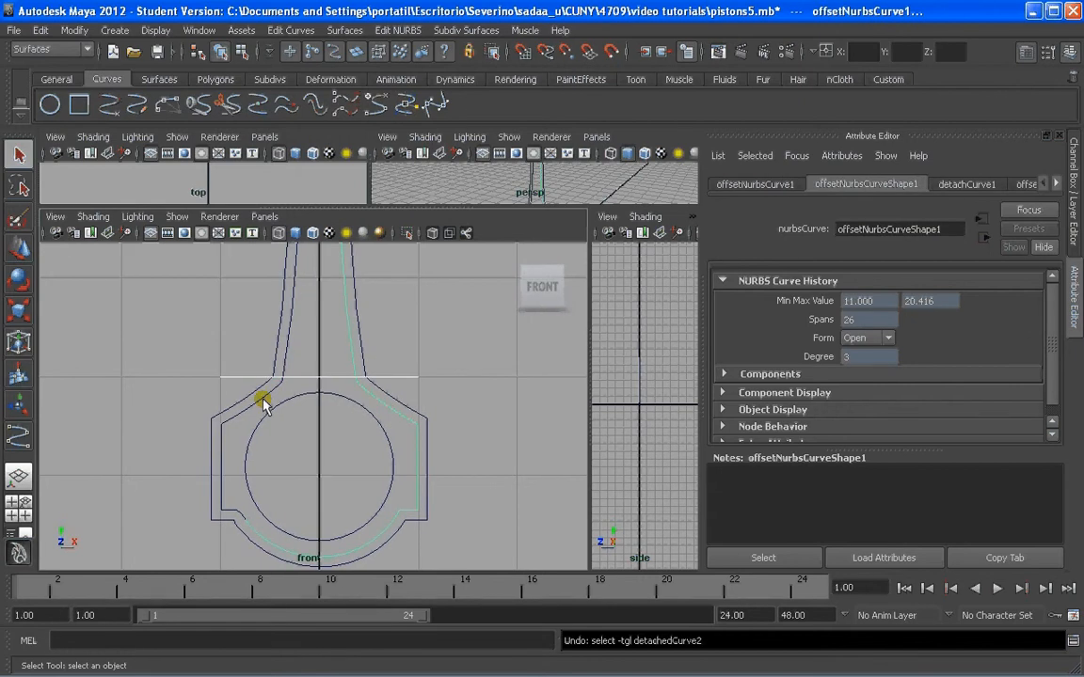
shift+click(265, 402)
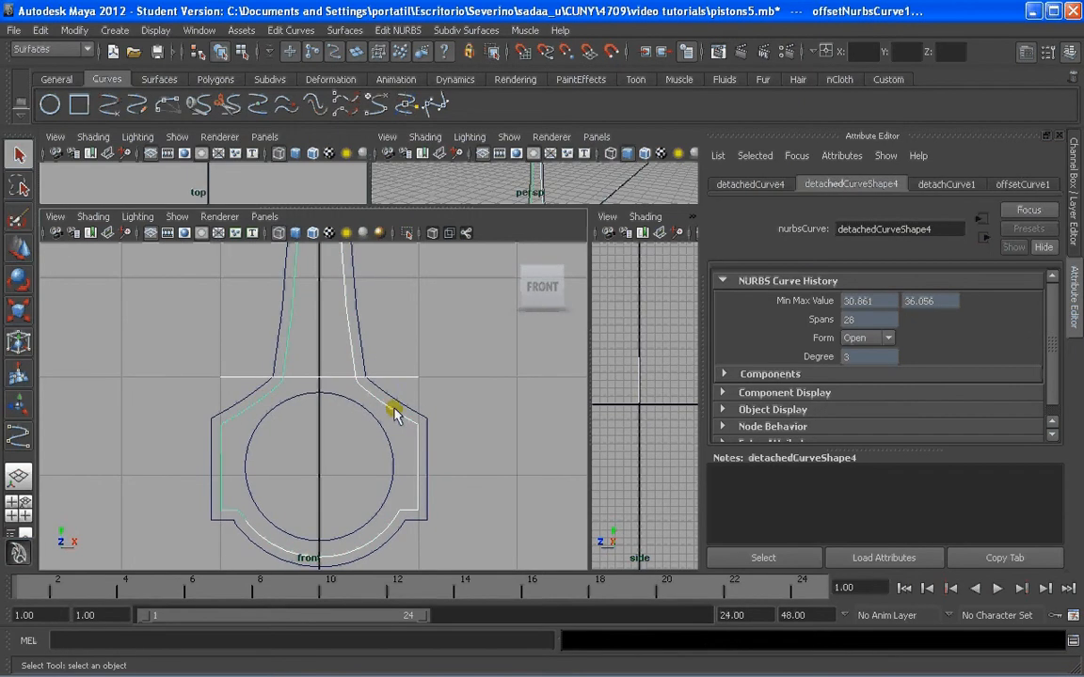
click(290, 30)
click(297, 154)
click(431, 362)
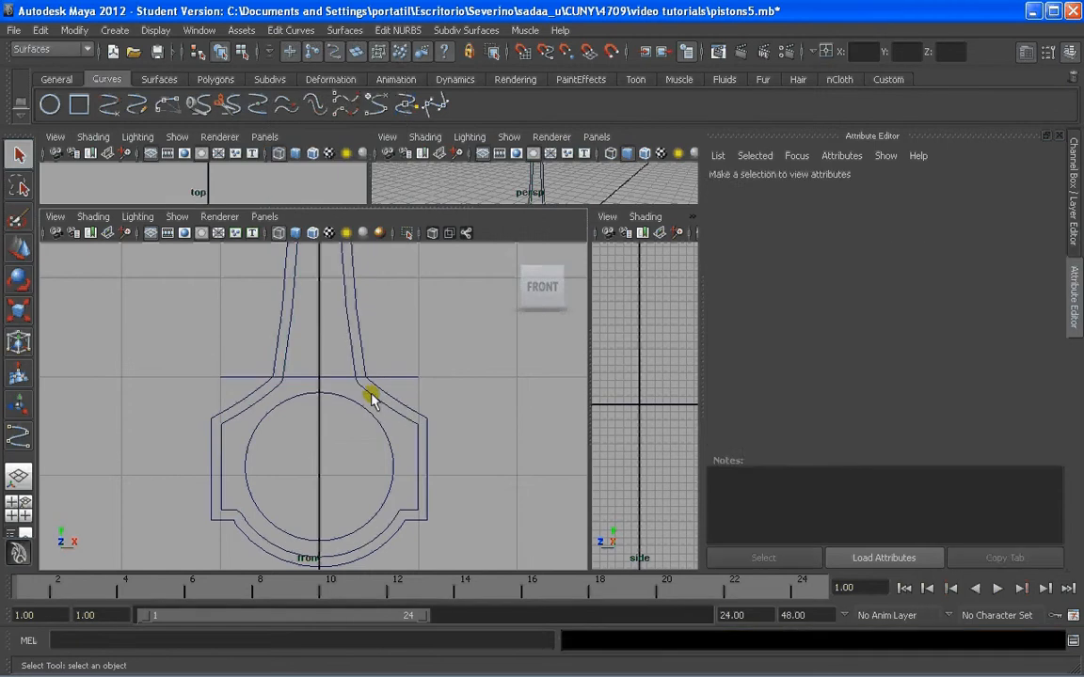
- Delete the offset outline pieces around the large end and the lower horizontal line's two outer pieces
click(370, 397)
key(Delete)
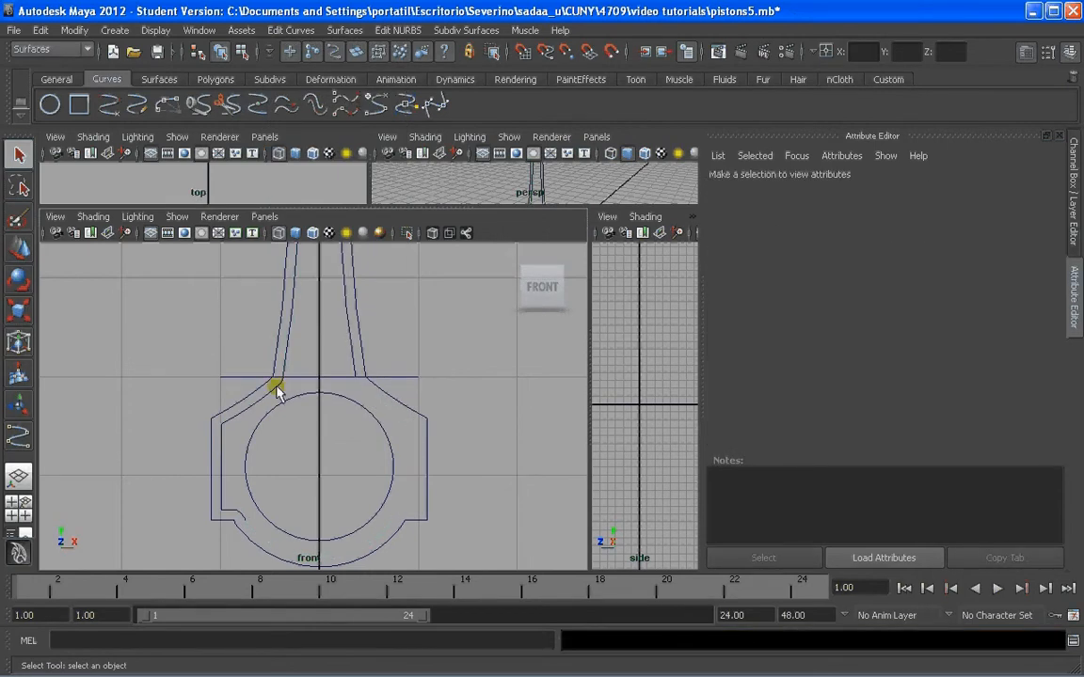
click(395, 380)
click(395, 379)
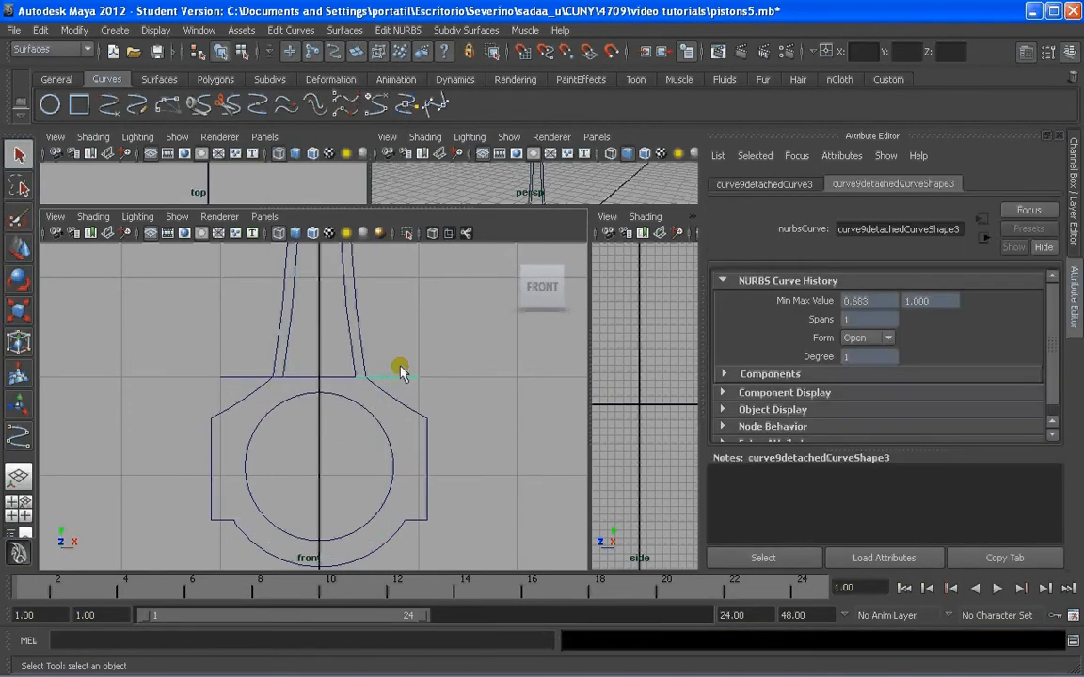
key(Delete)
click(236, 376)
key(Delete)
- Attach the two horizontal lines and the two long inner side curves into one closed recess profile
click(292, 380)
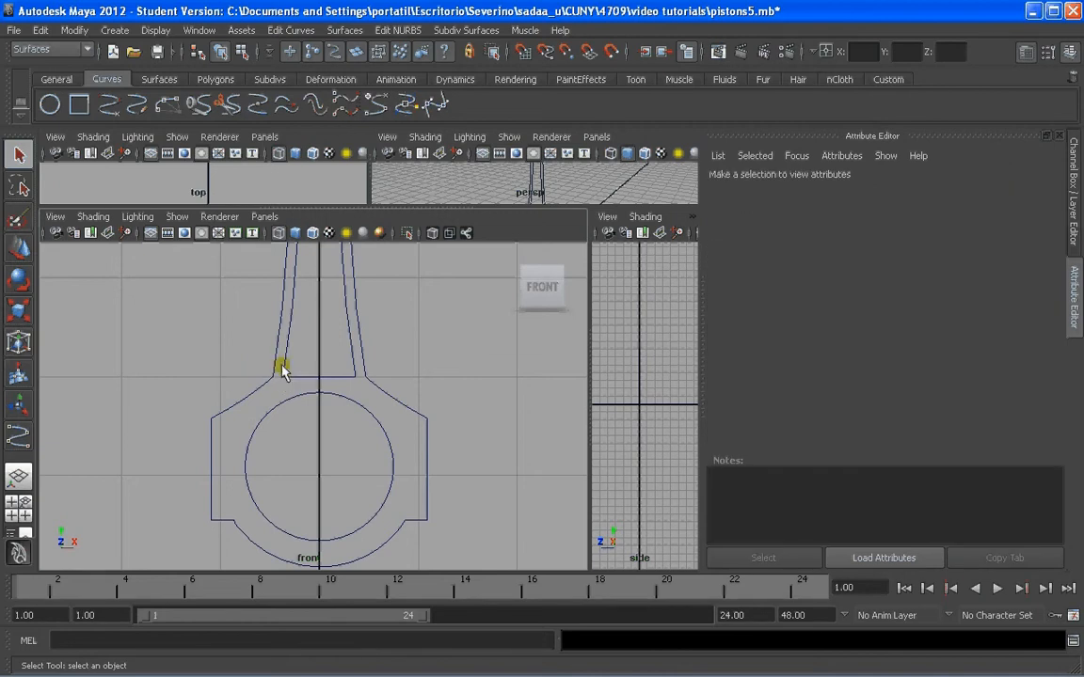
click(283, 366)
alt+middle_drag(411, 314, 410, 489)
scroll(396, 385, up, 2)
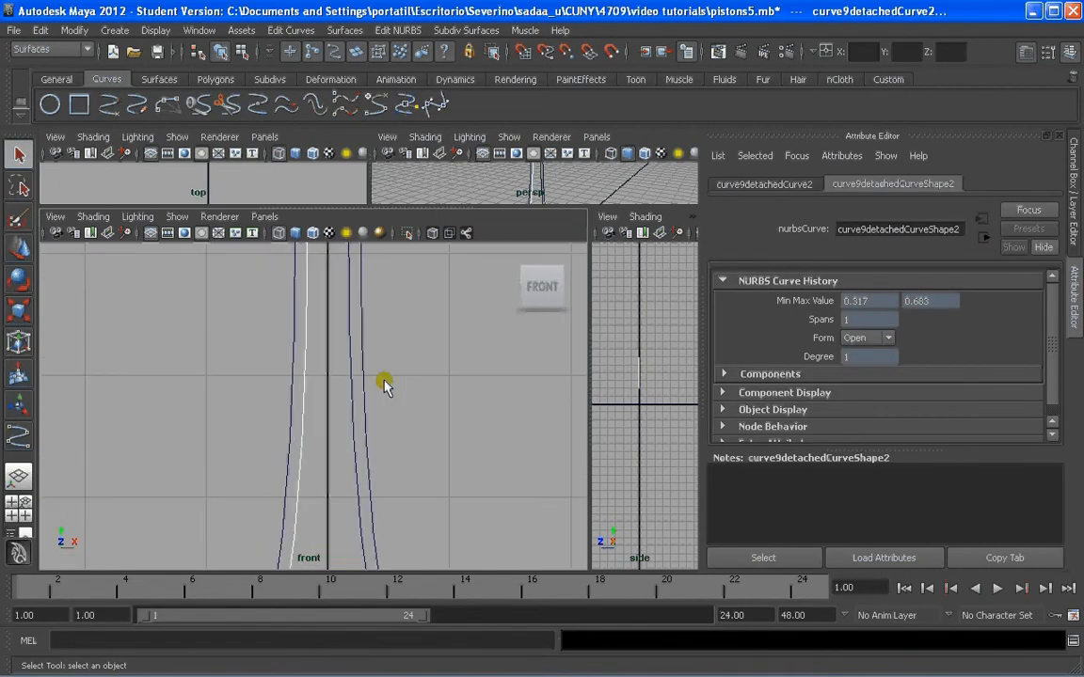
alt+middle_drag(388, 260, 362, 355)
scroll(393, 405, up, 3)
shift+drag(369, 329, 384, 309)
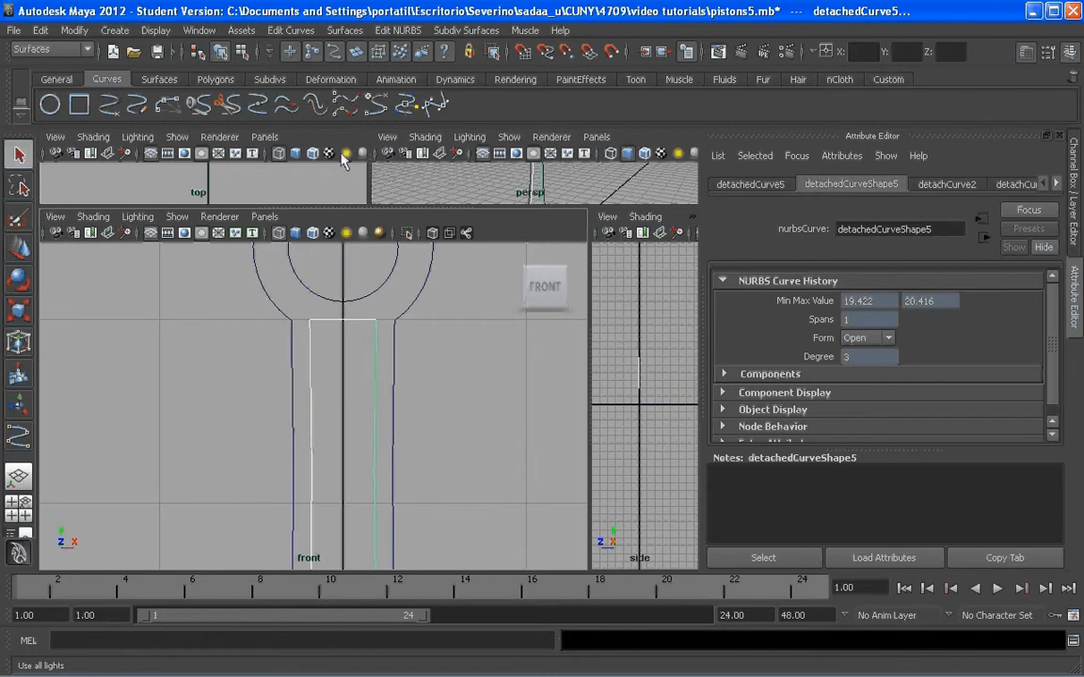
click(277, 30)
click(283, 71)
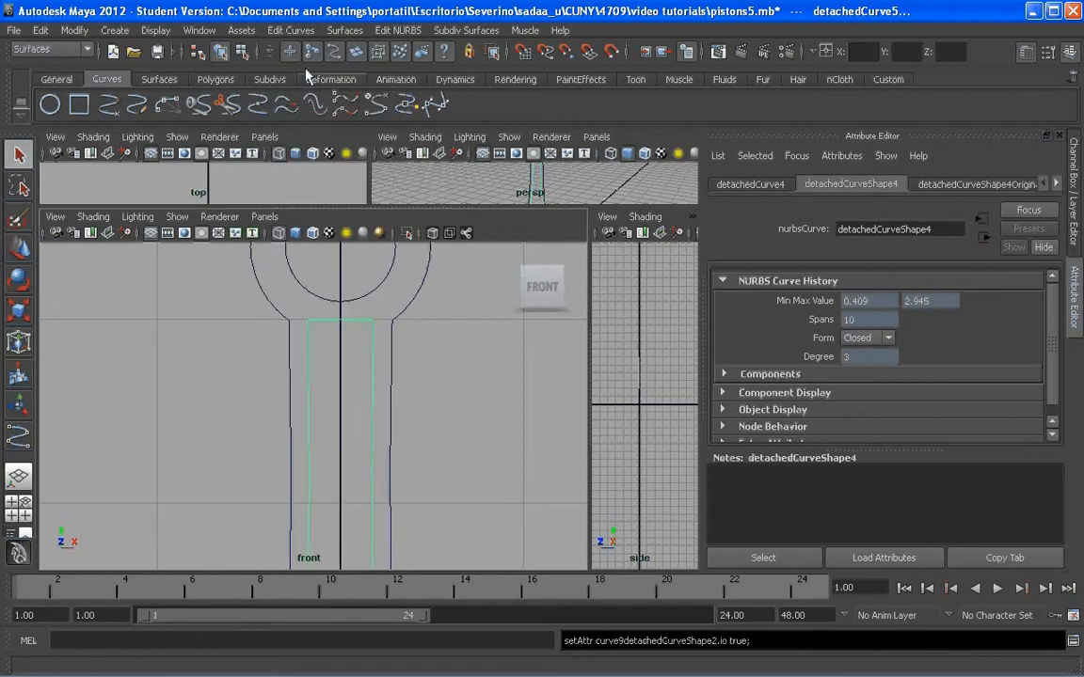
- Switch to the Outliner and perspective layout and delete the attached recess curve's construction history
scroll(428, 375, down, 3)
click(329, 399)
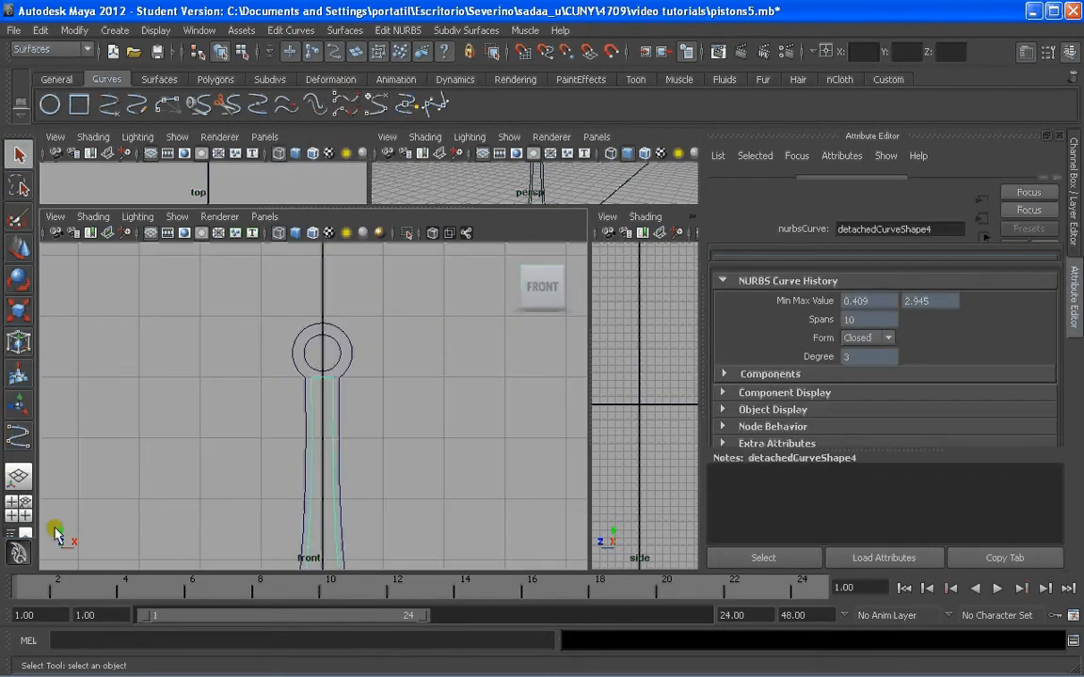
click(13, 533)
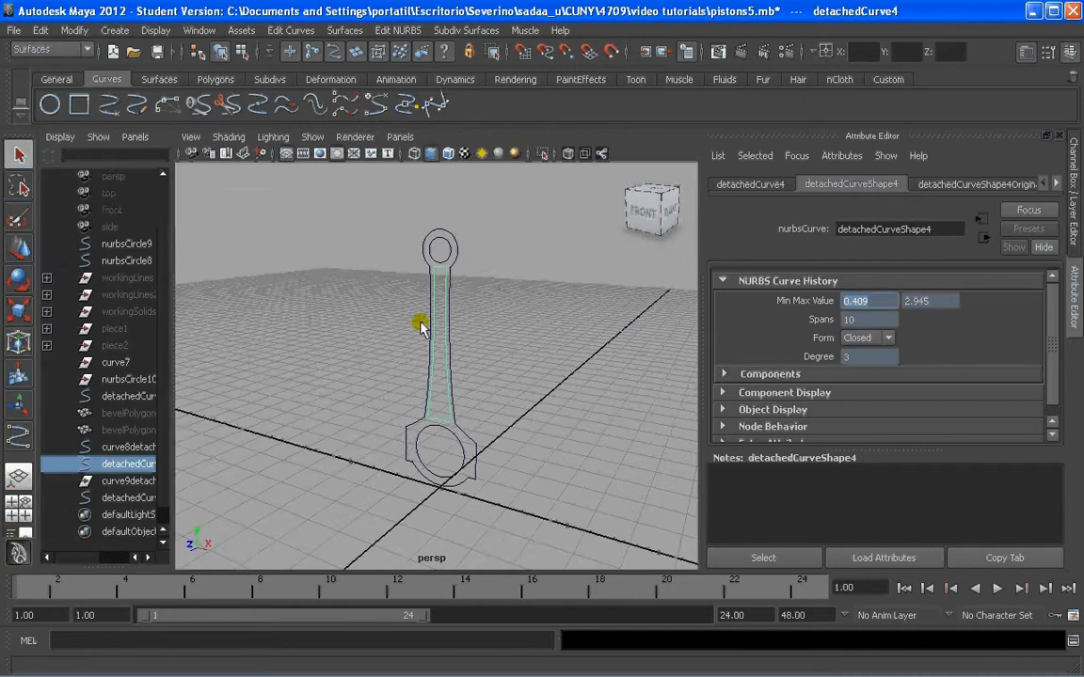
alt+drag(420, 328, 409, 328)
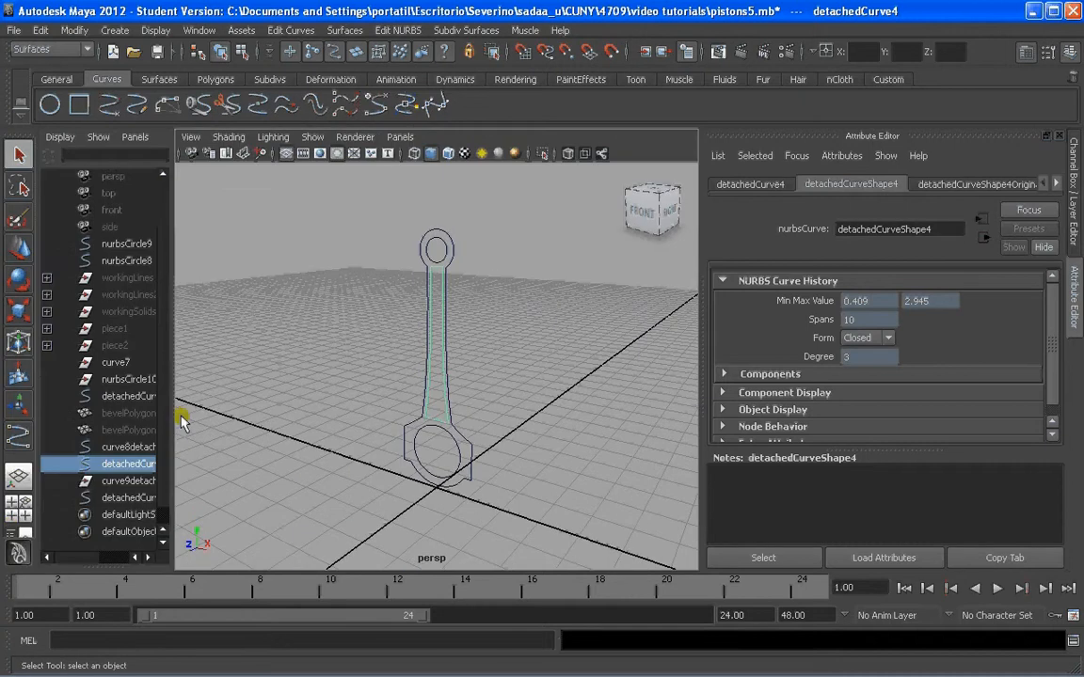
click(40, 30)
mouse_move(94, 205)
click(245, 212)
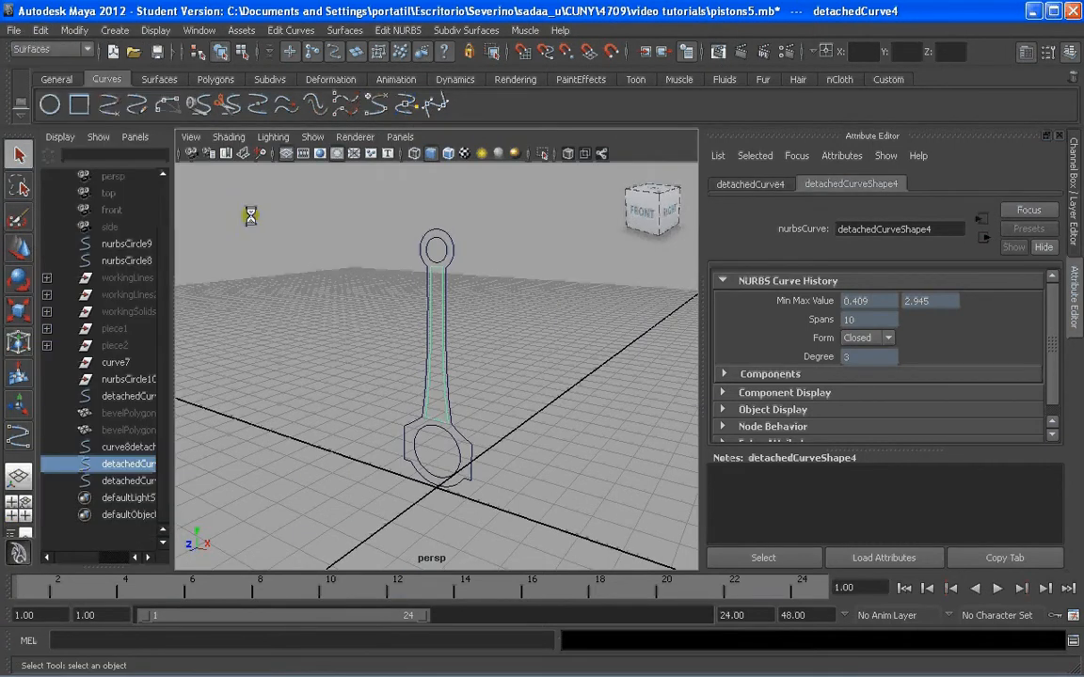
- Hide the attached recess curve and delete the leftover short line and side curve still lying beneath it
key(ctrl+h)
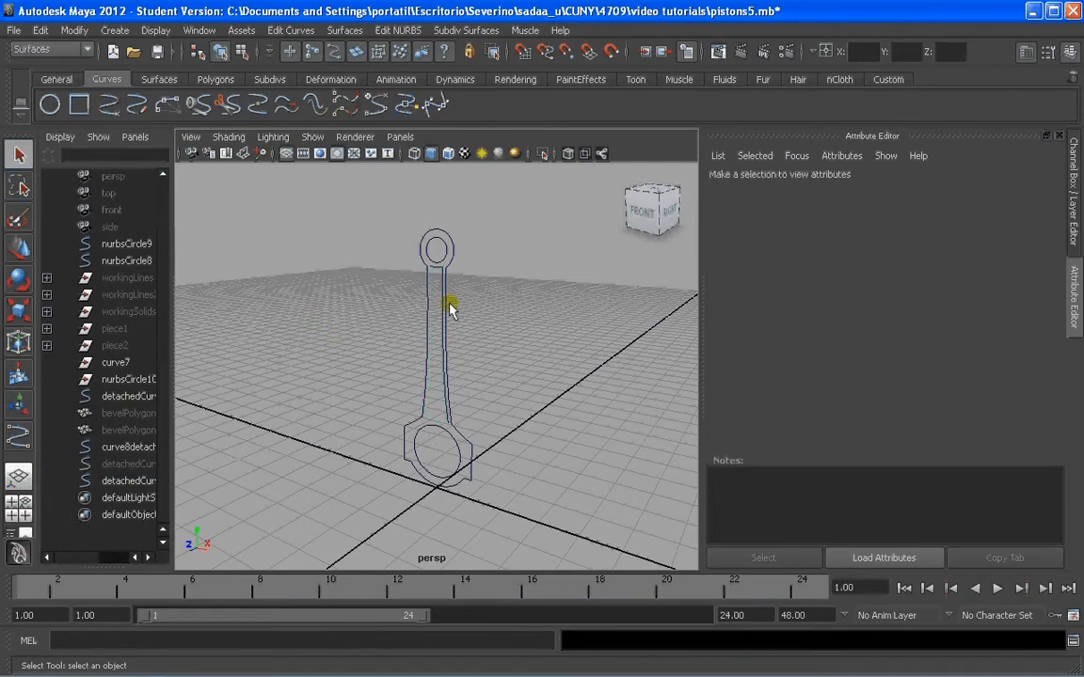
scroll(449, 303, up, 5)
alt+middle_drag(445, 259, 451, 319)
click(453, 191)
drag(451, 191, 442, 204)
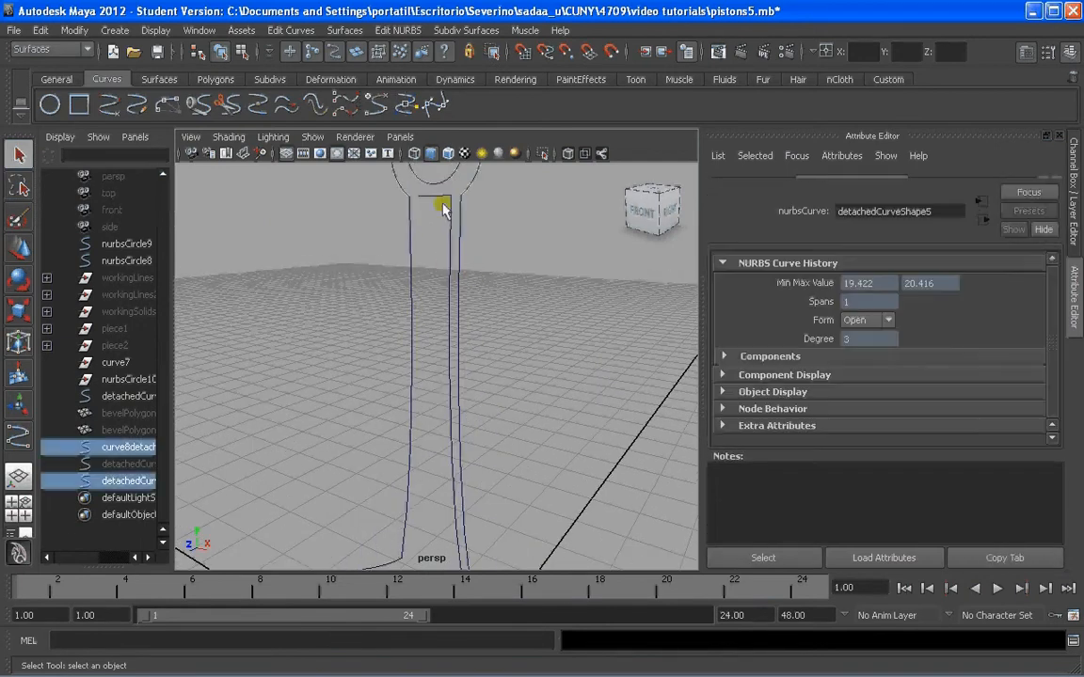
key(Delete)
- Show the hidden closed recess curve again and clear the selection
alt+middle_drag(498, 417, 466, 280)
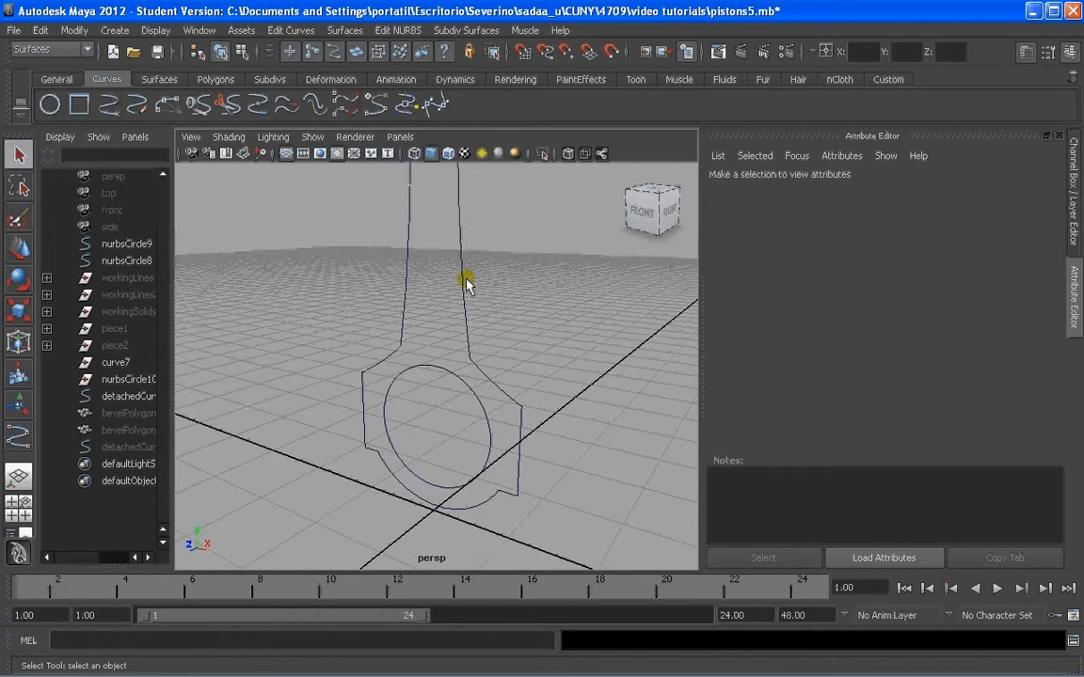
alt+drag(466, 281, 485, 293)
alt+middle_drag(486, 294, 421, 403)
click(135, 448)
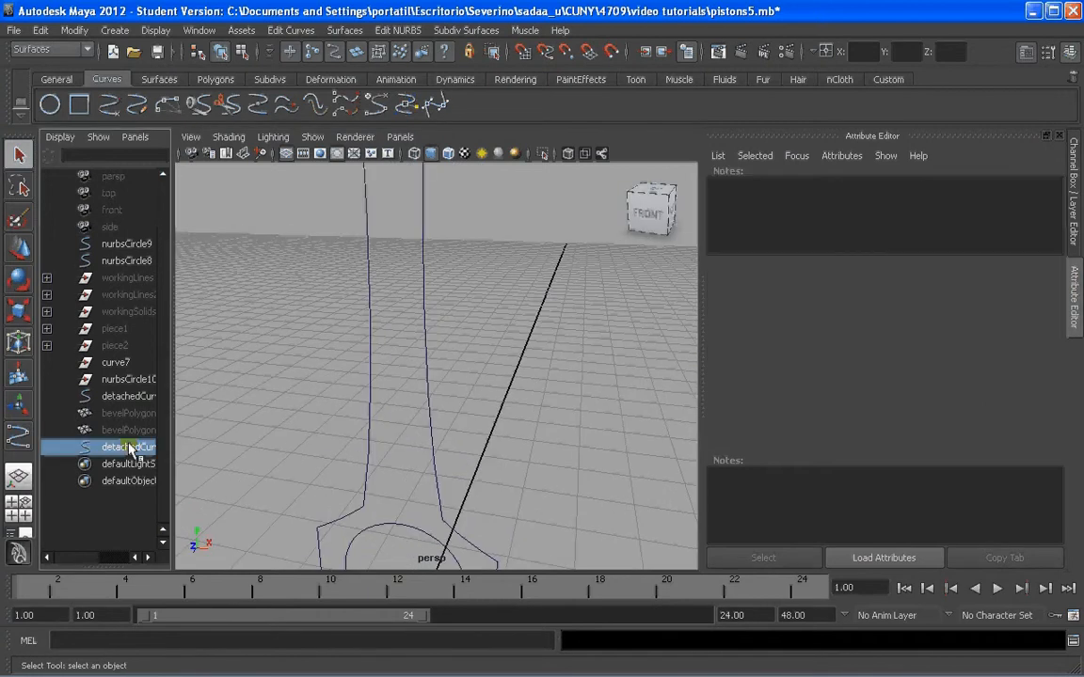
key(shift+h)
scroll(445, 381, down, 5)
alt+drag(469, 350, 476, 345)
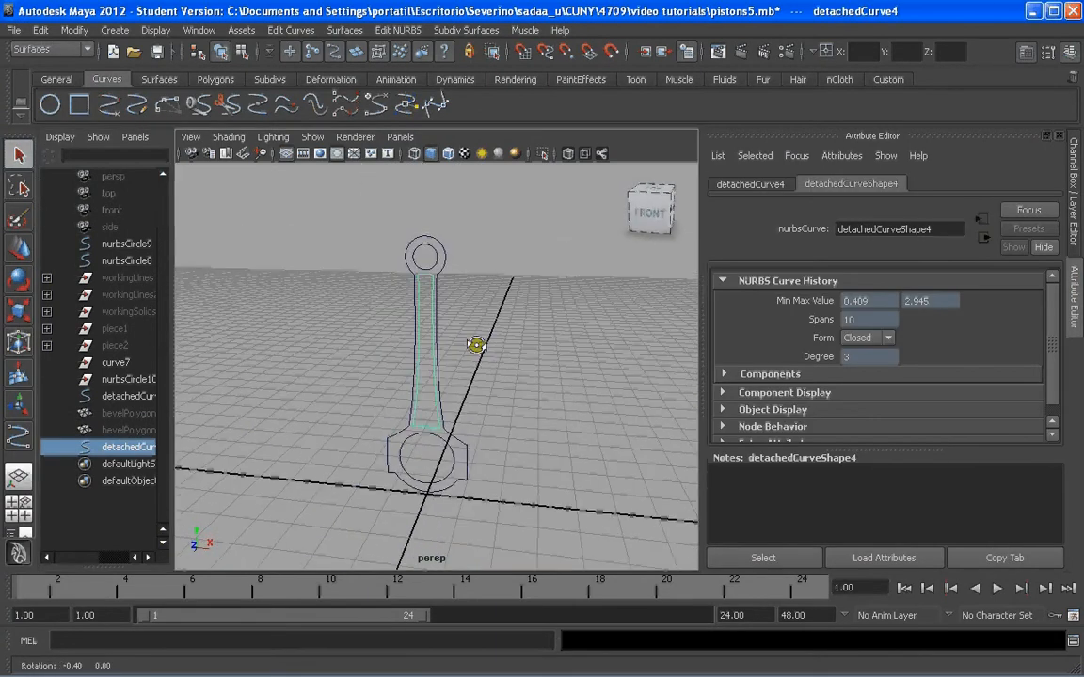
click(476, 320)
- Create a Bevel Plus solid from the closed recess curve along the rod's shank
scroll(437, 256, up, 6)
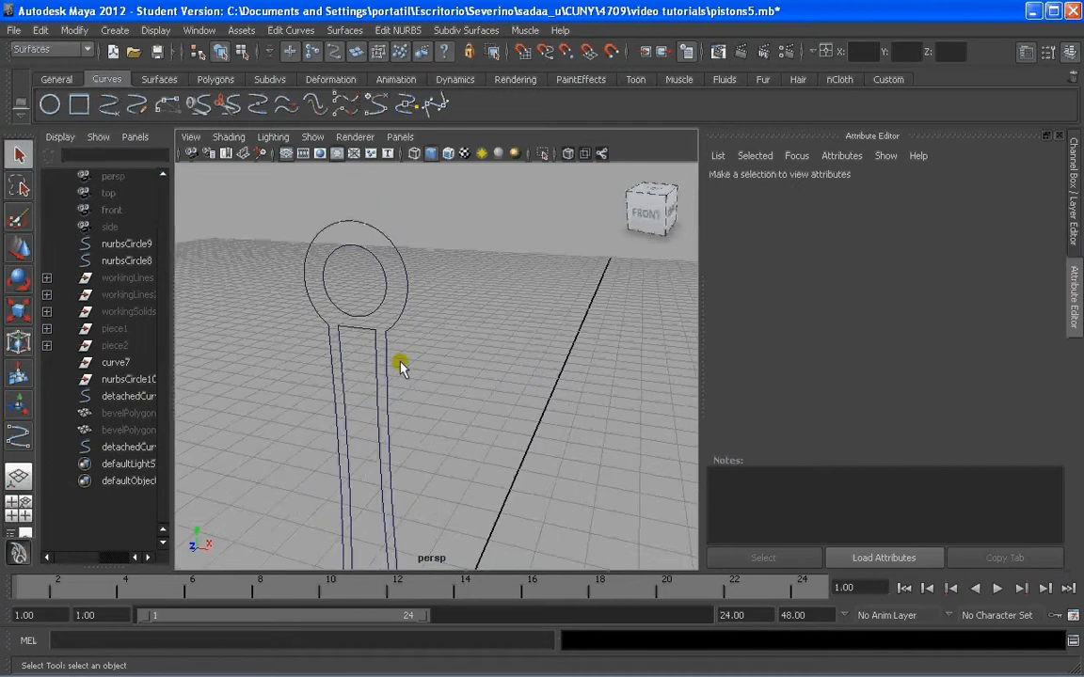
click(343, 334)
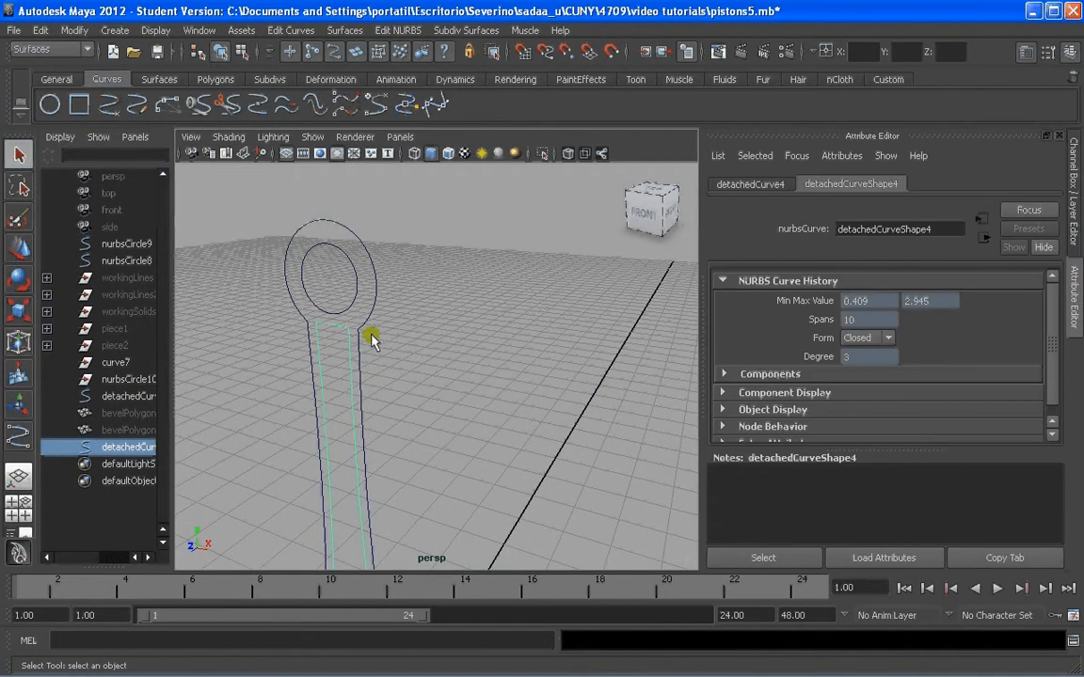
click(344, 30)
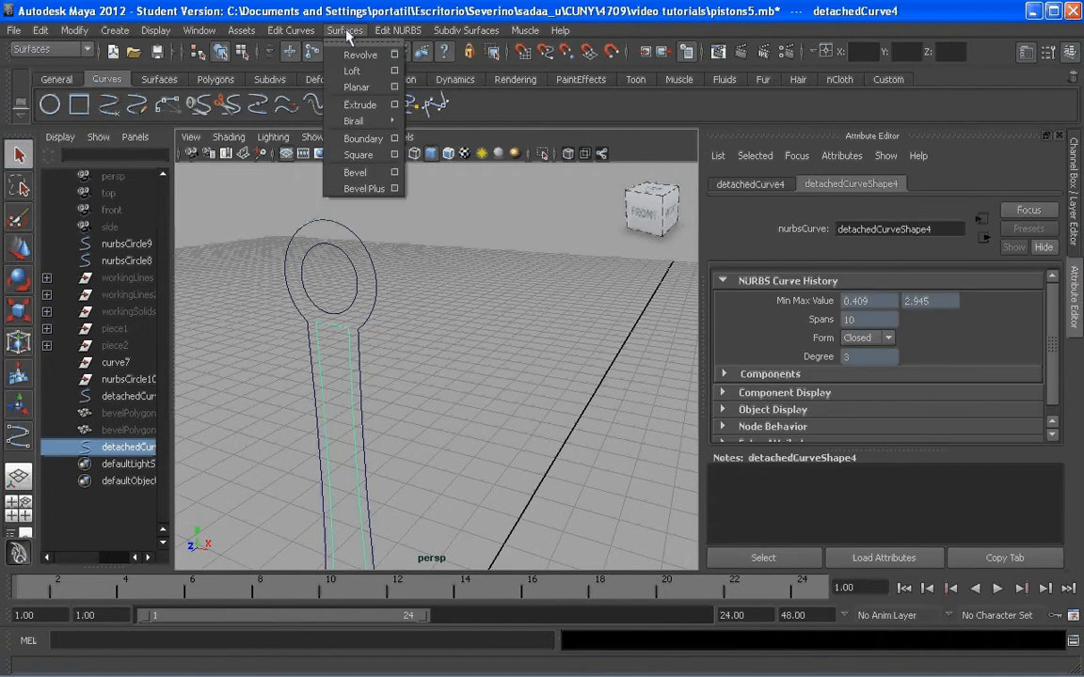
click(375, 191)
alt+drag(365, 329, 325, 350)
alt+middle_drag(324, 351, 417, 284)
alt+right_drag(416, 284, 447, 321)
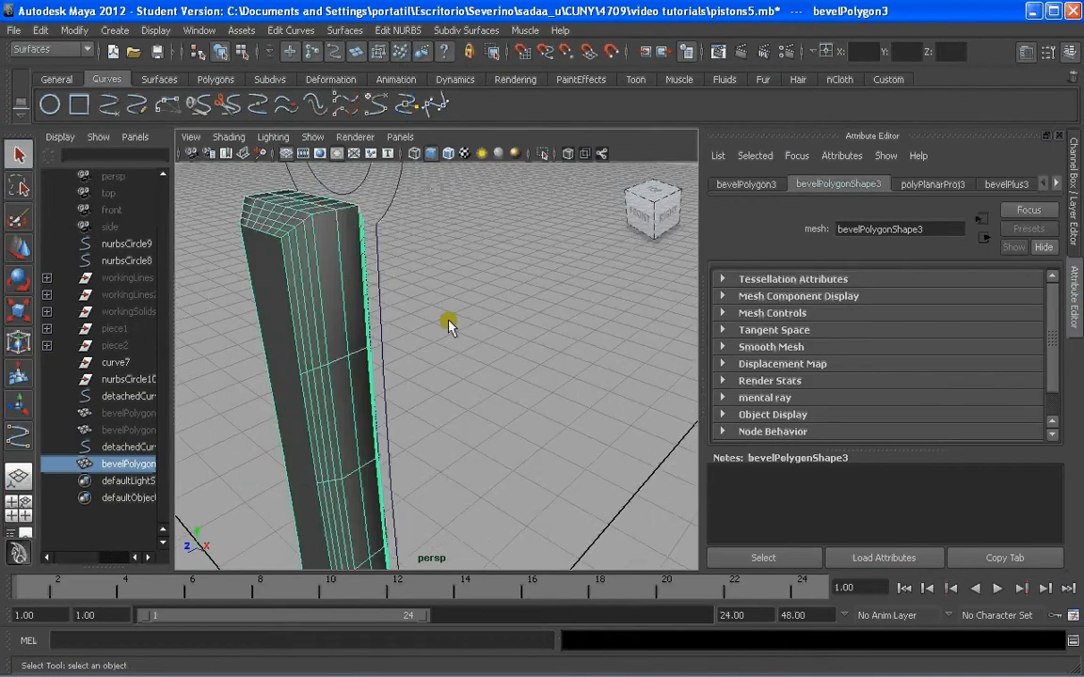
alt+drag(448, 322, 414, 329)
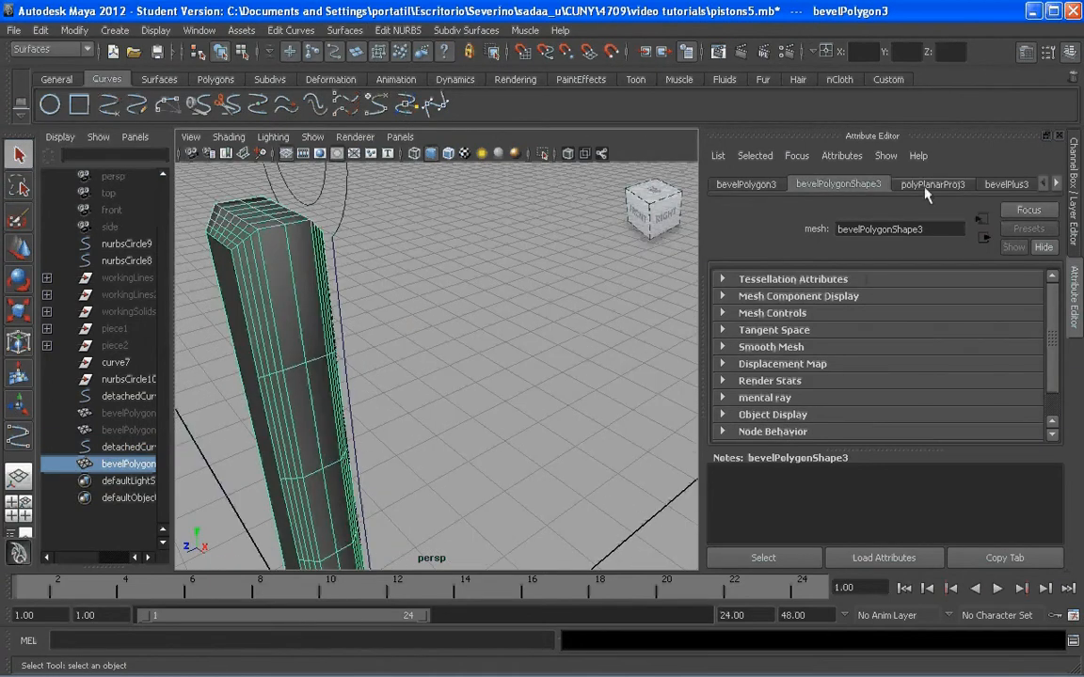
- Limit the recess solid's bevel to At Start, turning At End off, and enable Bevel Inside Curves
click(1006, 183)
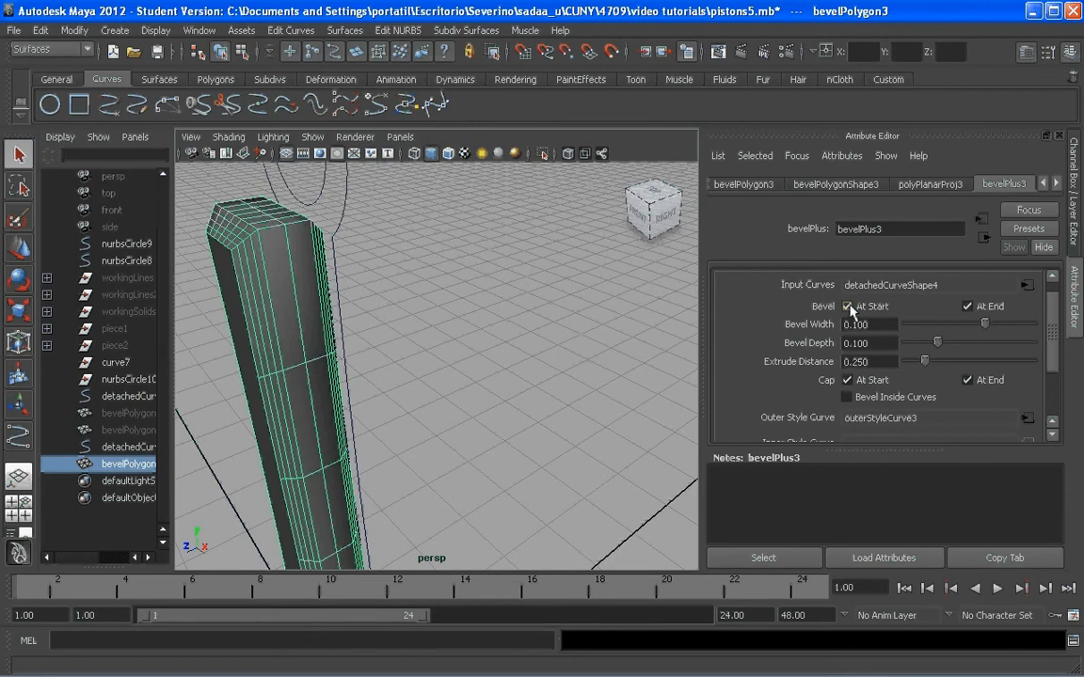
click(847, 306)
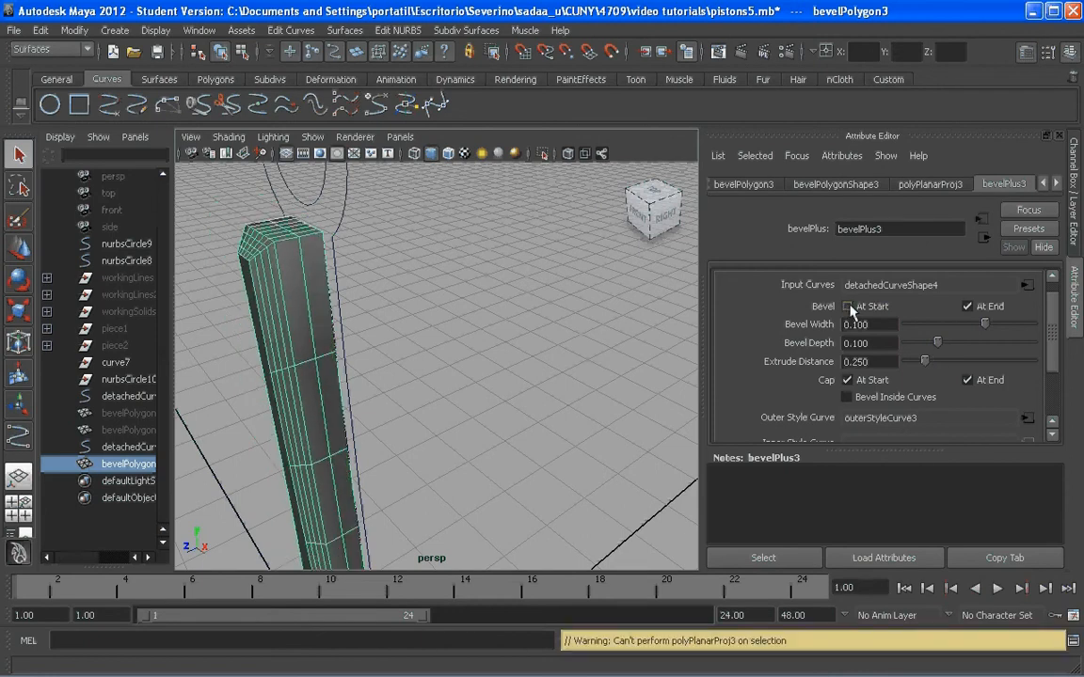
click(846, 397)
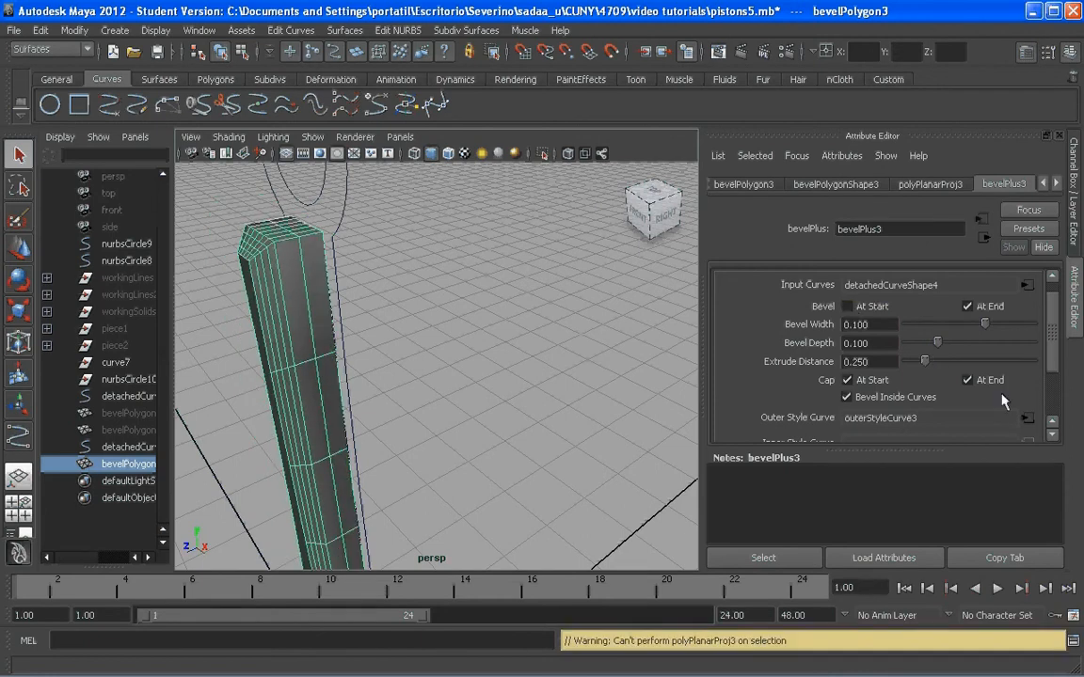
click(968, 307)
click(848, 306)
alt+drag(470, 301, 432, 292)
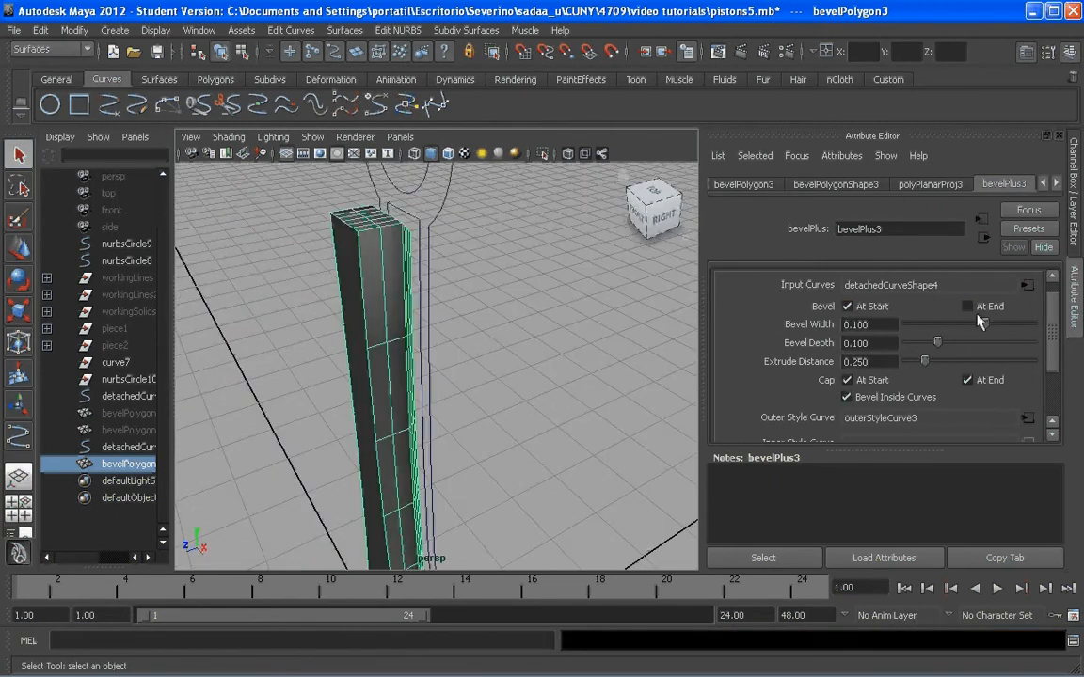
alt+drag(567, 315, 578, 313)
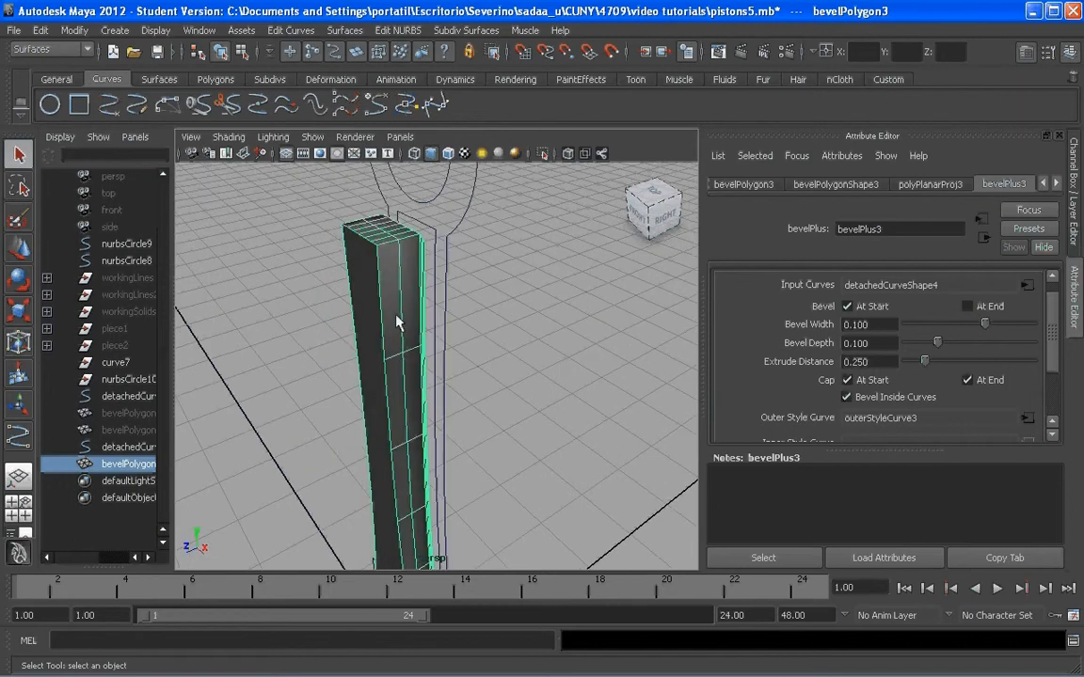
- Set the recess solid's extrude distance to 0.313, bevel depth to 0.026 and bevel width to 0.023
mouse_move(926, 363)
mouse_down()
mouse_move(910, 365)
mouse_move(932, 362)
mouse_up()
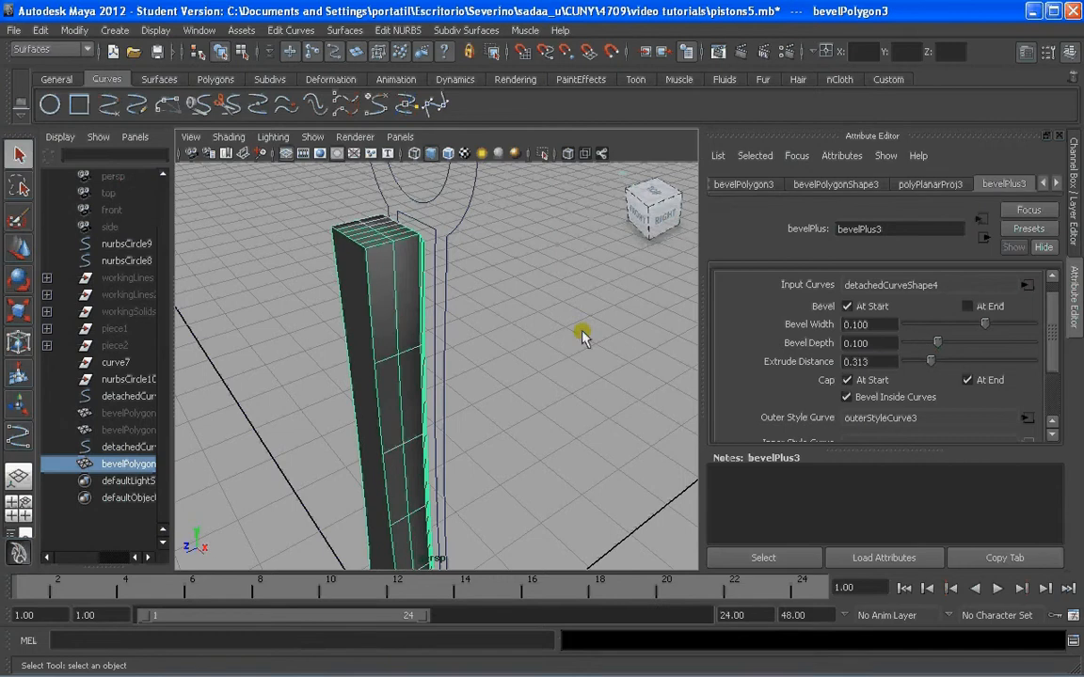
alt+drag(583, 334, 491, 322)
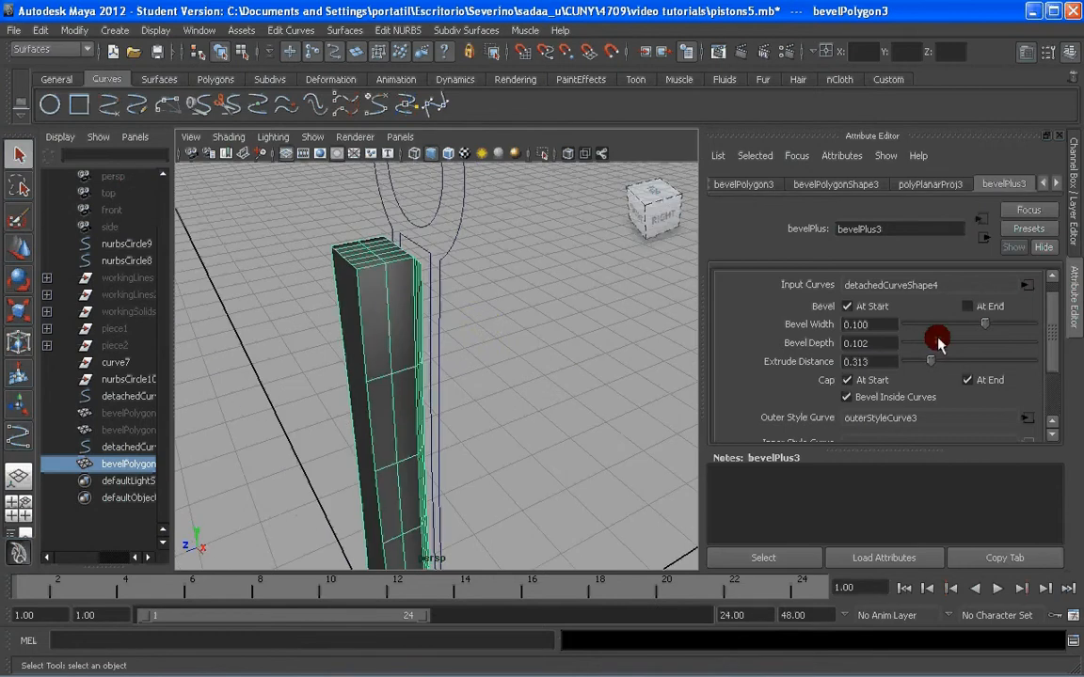
drag(936, 344, 930, 343)
alt+drag(512, 339, 350, 266)
alt+middle_drag(350, 267, 612, 442)
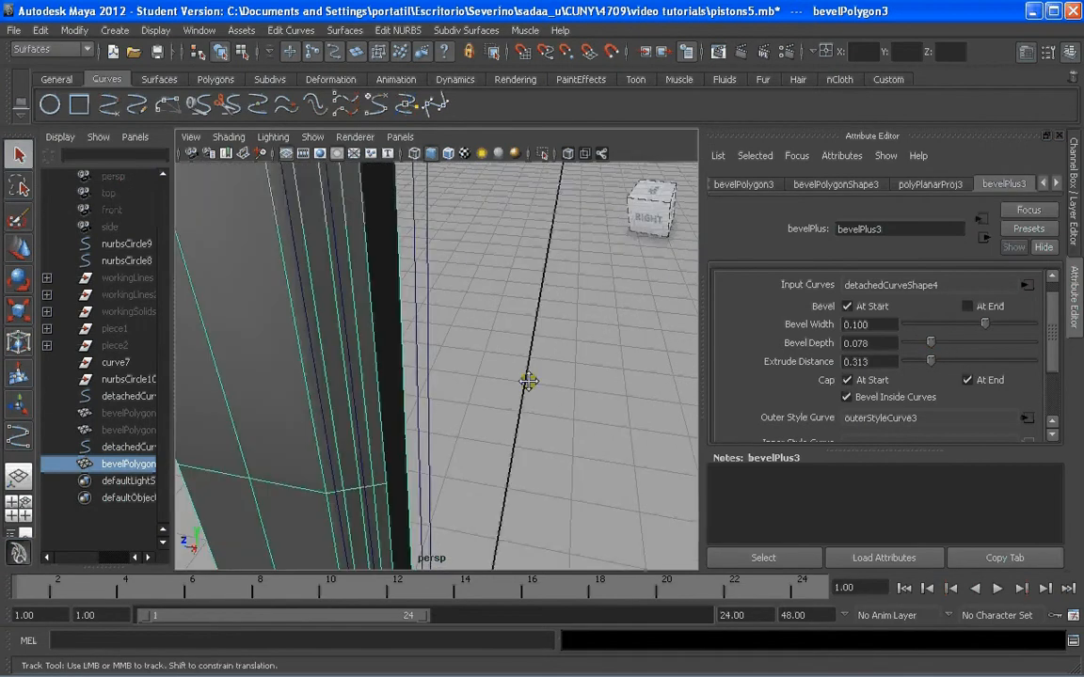
drag(930, 343, 912, 343)
mouse_move(984, 324)
mouse_down()
mouse_move(954, 324)
mouse_move(974, 325)
mouse_up()
scroll(517, 324, down, 4)
alt+drag(517, 324, 508, 350)
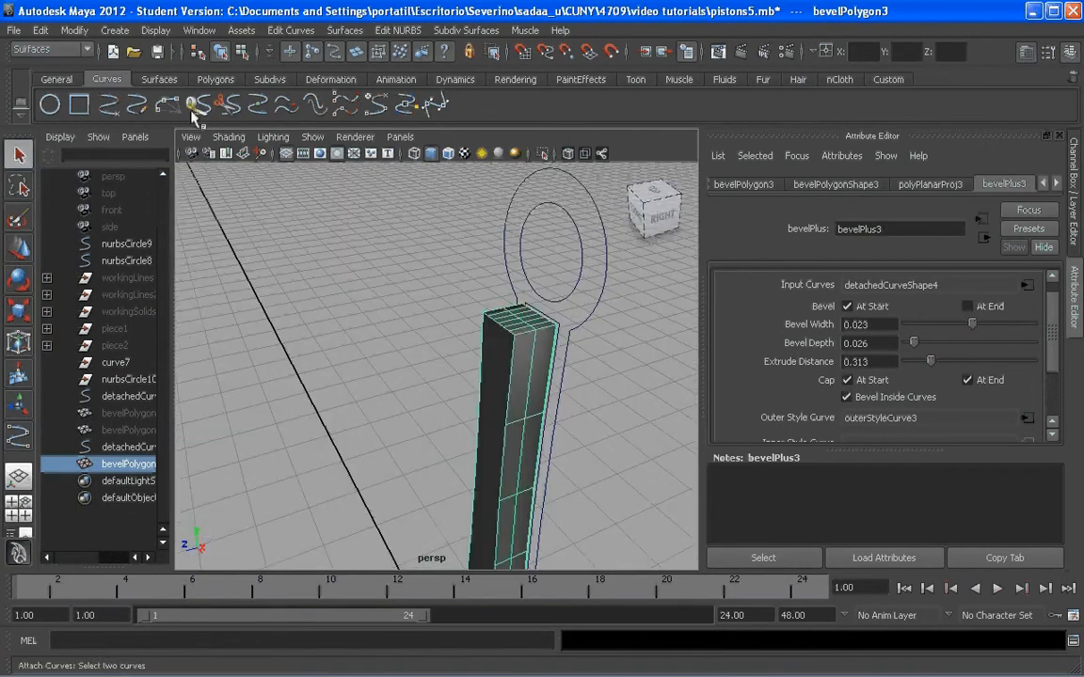
- Delete the recess solid's construction history and move the solid forward along Z, clear of the rod profile
click(41, 29)
mouse_move(84, 208)
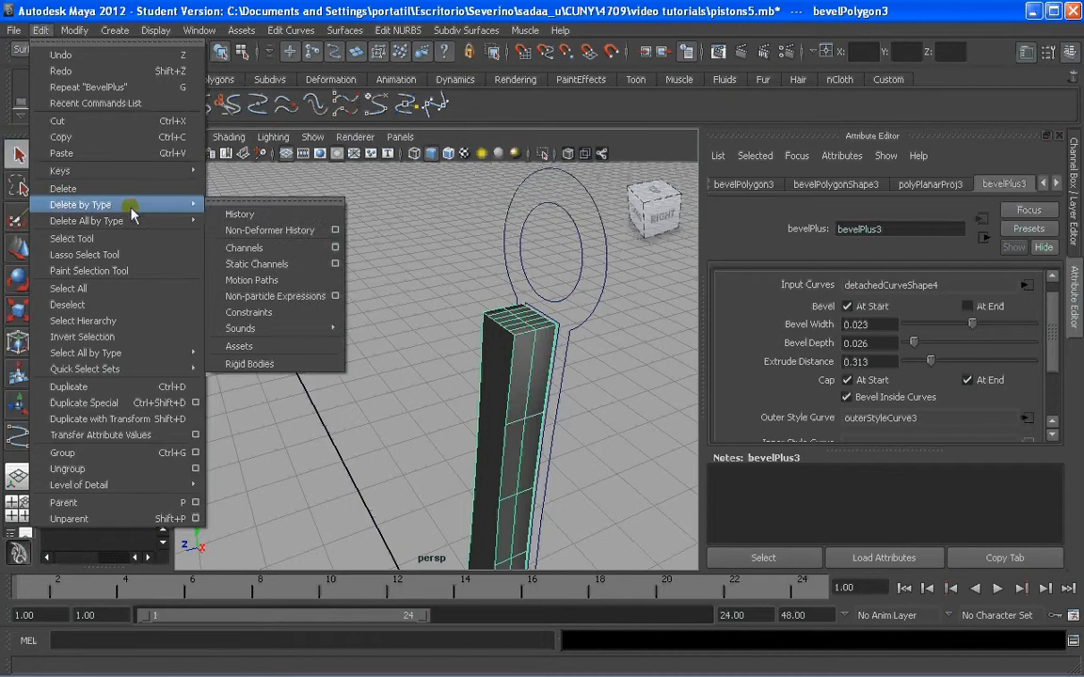
click(232, 208)
scroll(470, 234, down, 4)
alt+drag(470, 234, 469, 296)
key(w)
alt+drag(466, 358, 463, 365)
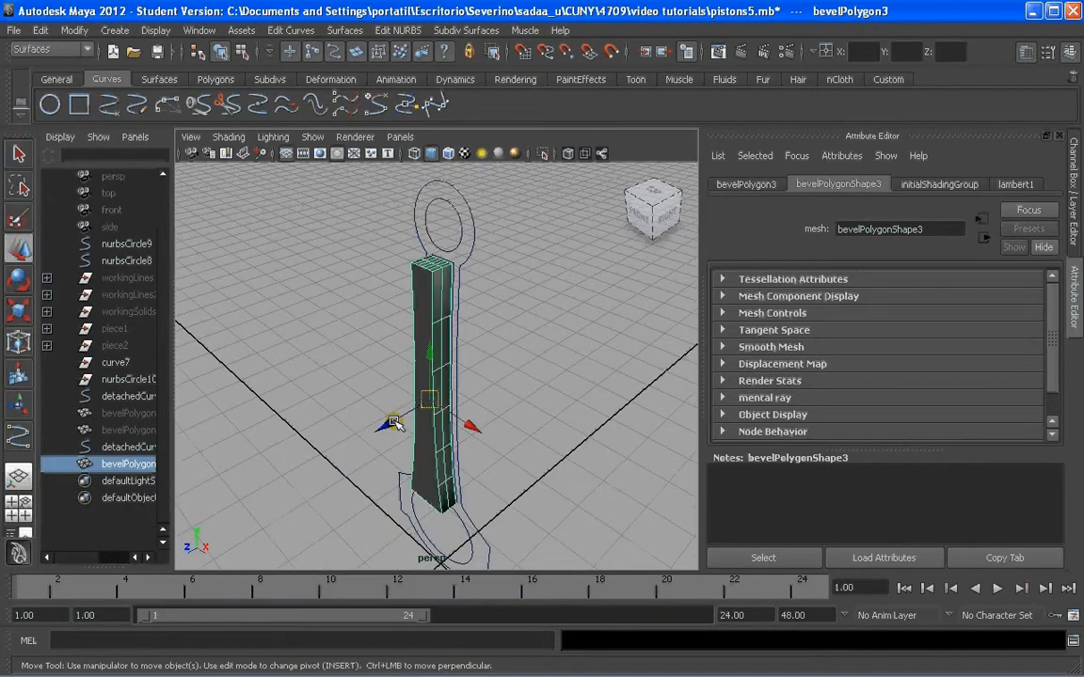
drag(379, 418, 329, 442)
- Show the hidden rod body and big-end disc again and clear the selection
click(119, 433)
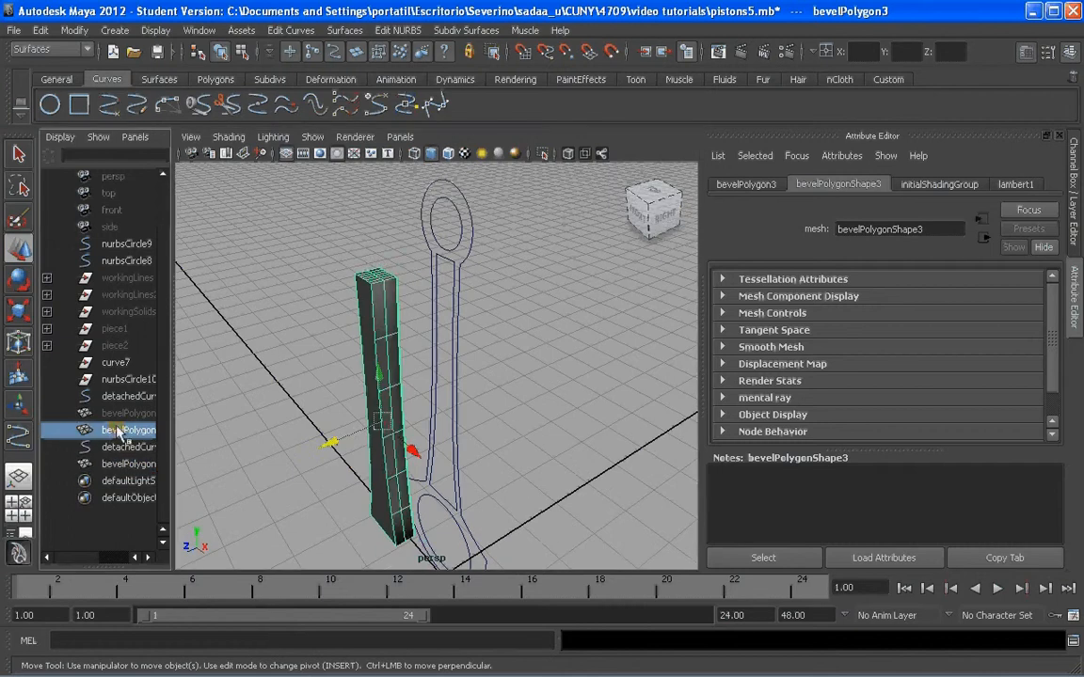
shift+click(123, 415)
key(shift+h)
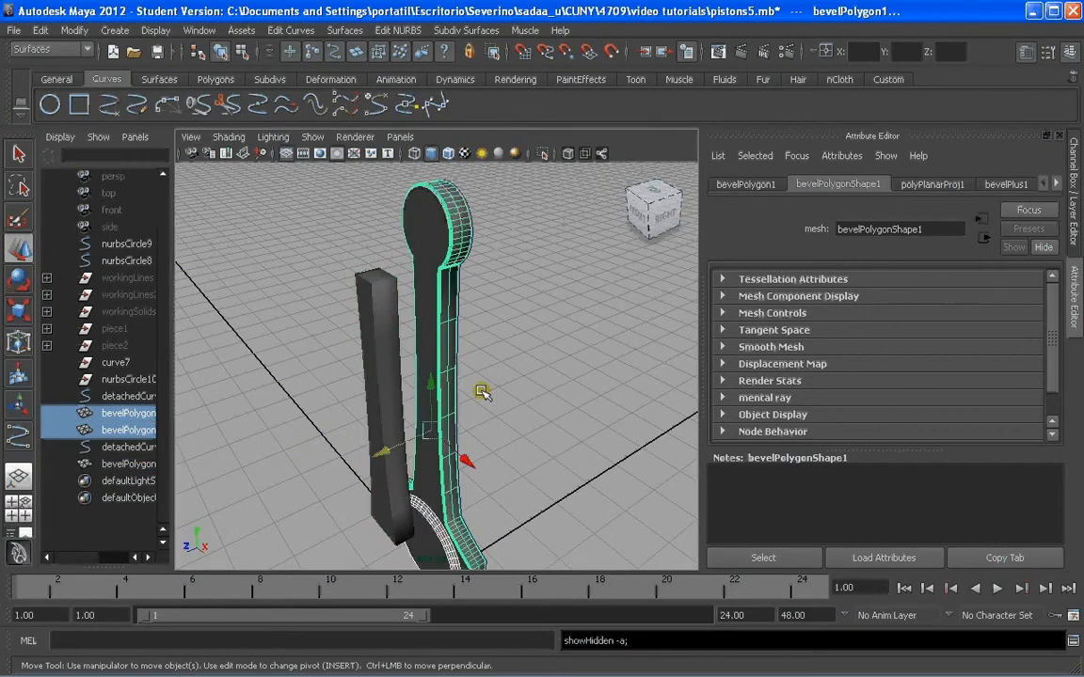
click(483, 393)
alt+drag(483, 392, 489, 392)
- Compare with the piston reference image and move the recess solid back into the shank's front face, at about 0.394 in Z
click(381, 317)
scroll(381, 317, up, 3)
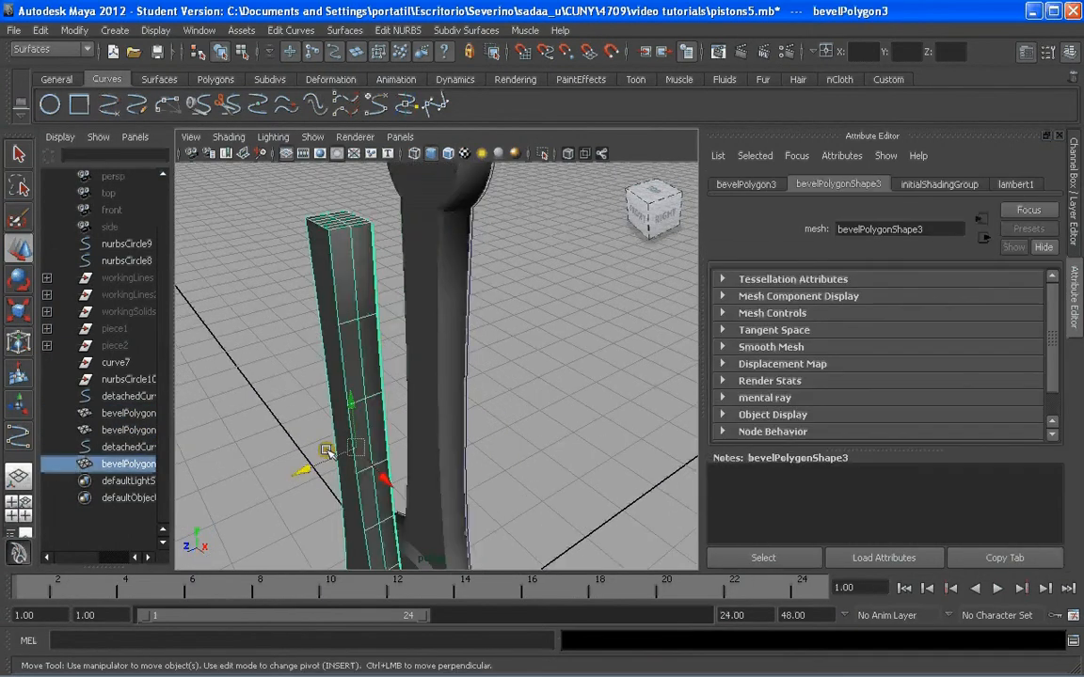
drag(312, 471, 377, 454)
key(alt+Tab)
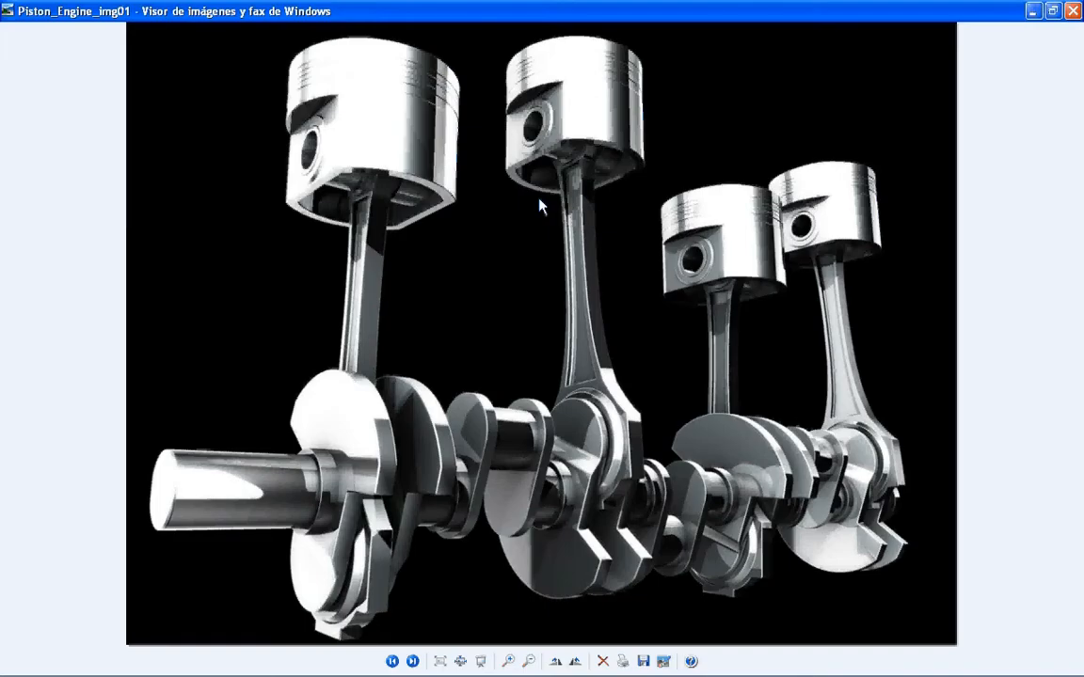
key(alt+Tab)
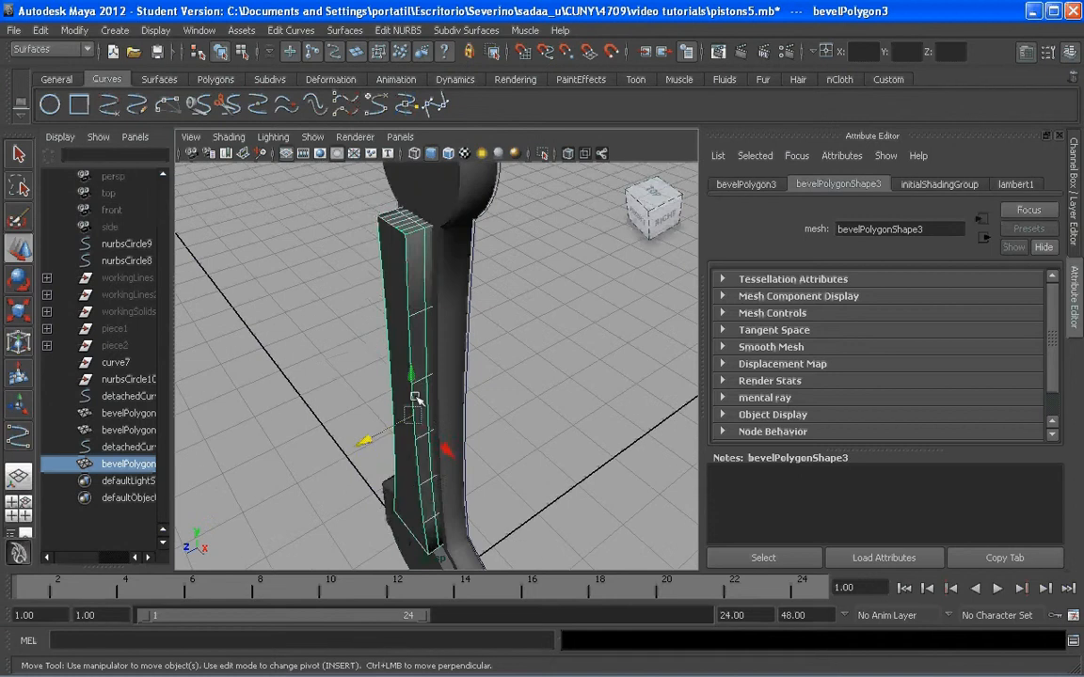
mouse_move(377, 434)
mouse_down()
mouse_move(363, 443)
mouse_move(377, 438)
mouse_up()
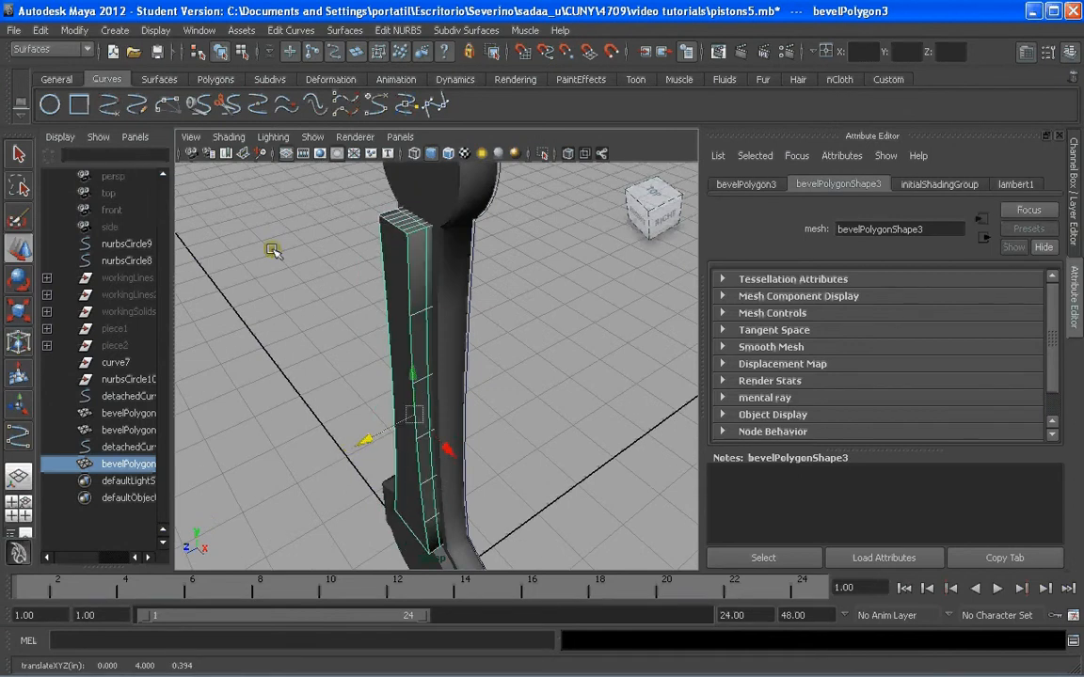
- Switch to the Polygons menu set and subtract the recess solid from the rod body with a Boolean Difference
click(310, 308)
click(49, 49)
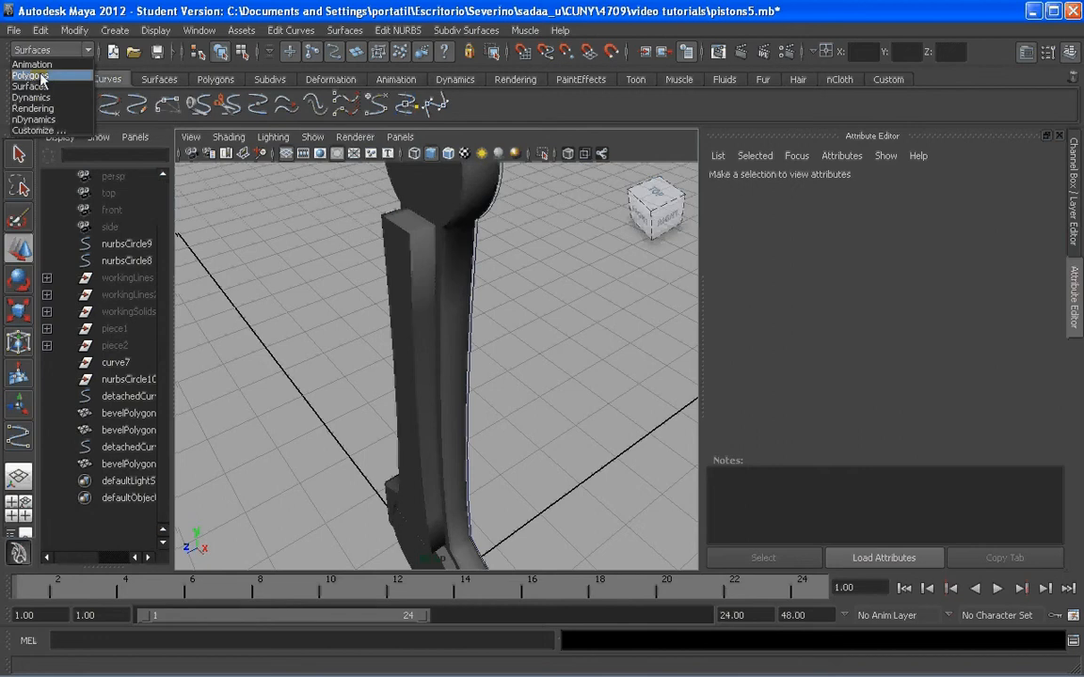
click(40, 77)
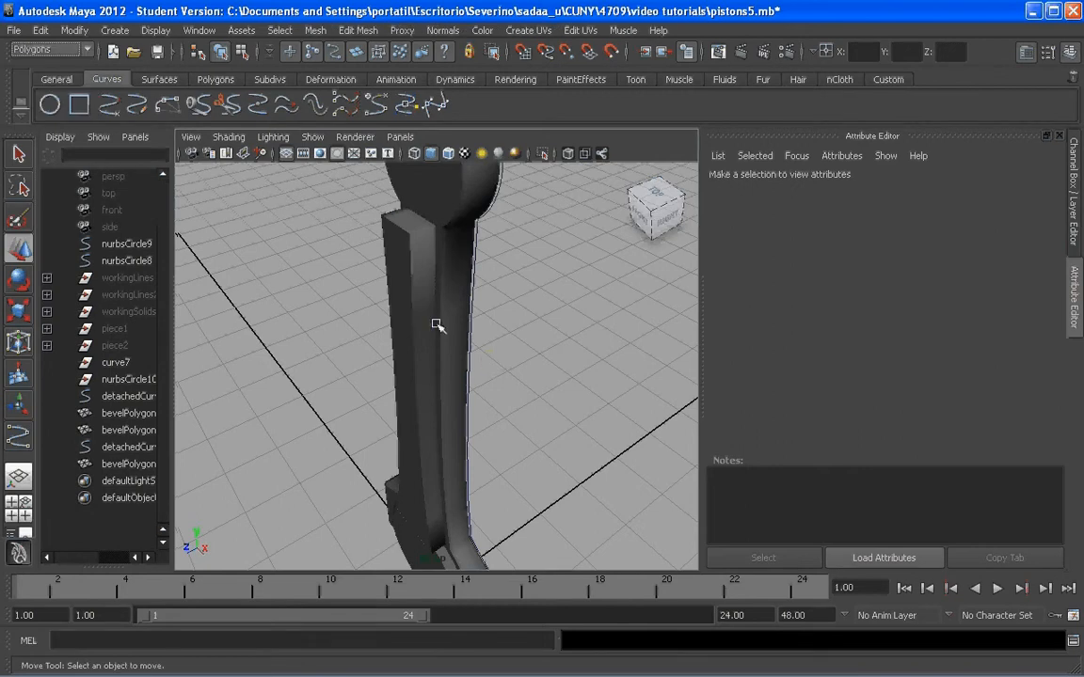
alt+middle_drag(438, 324, 477, 300)
scroll(456, 279, up, 3)
click(450, 255)
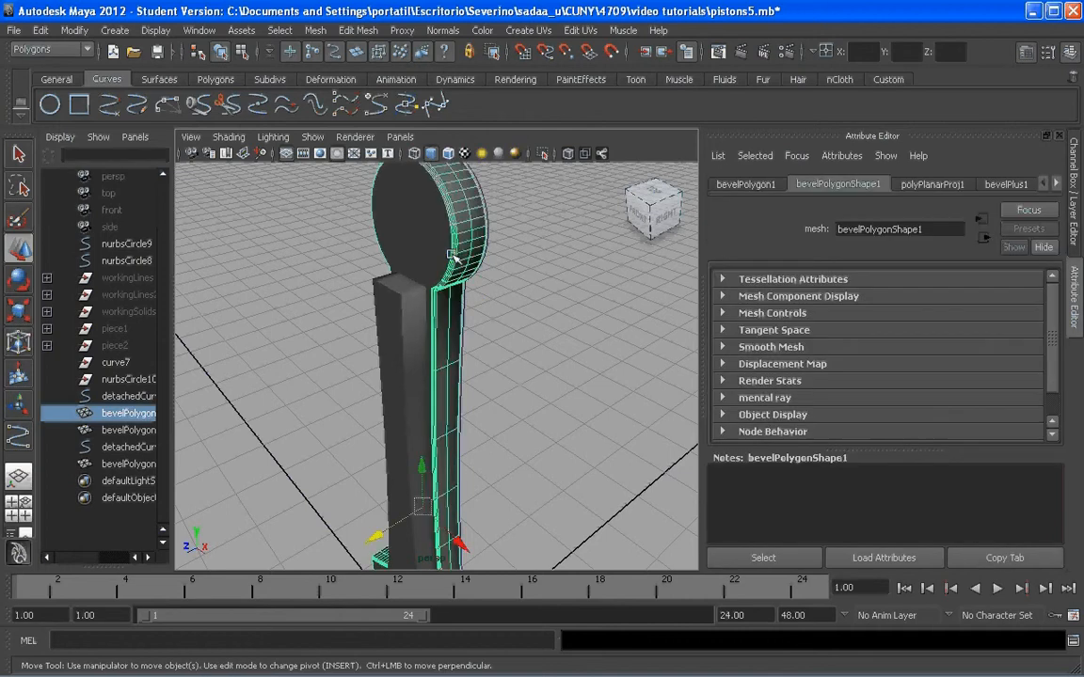
shift+click(399, 311)
click(357, 30)
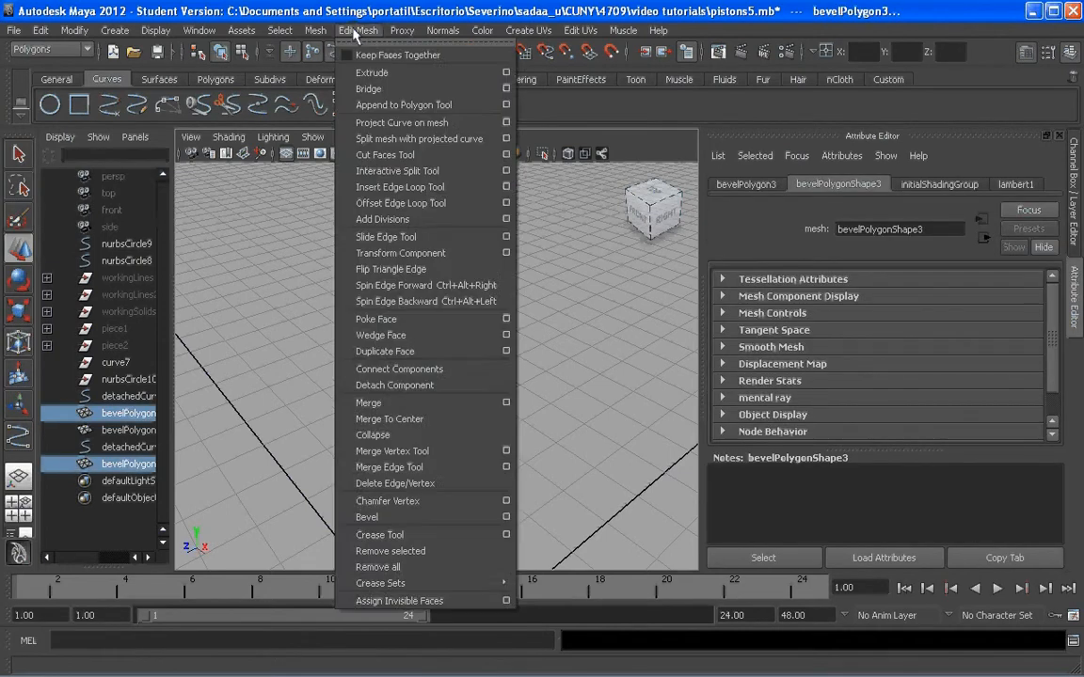
mouse_move(315, 30)
mouse_move(380, 102)
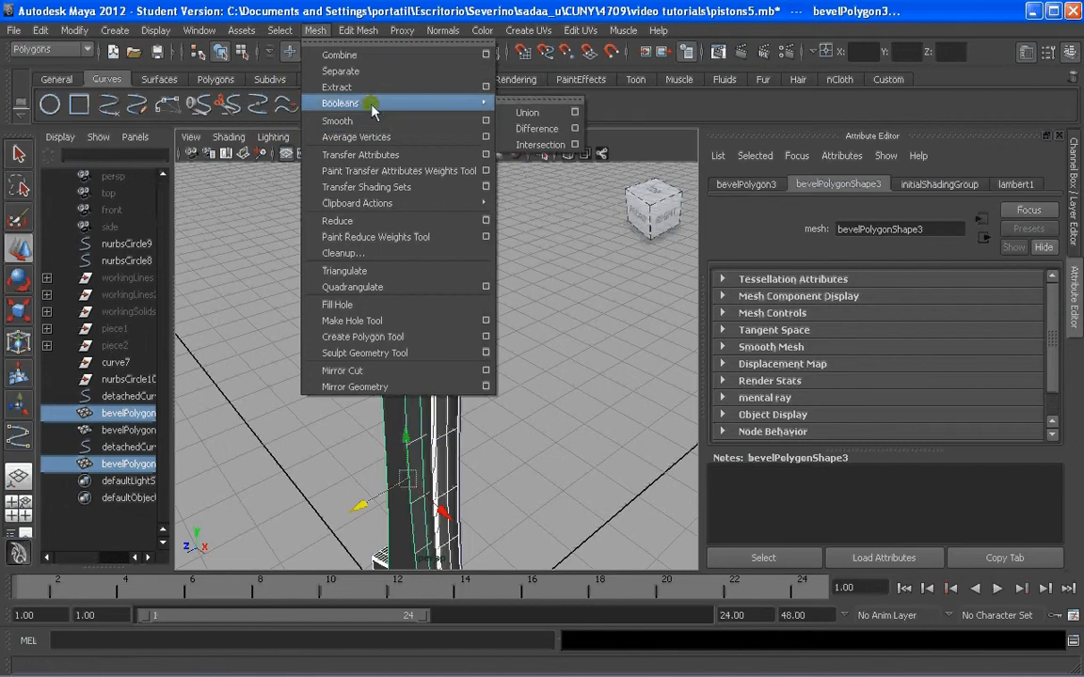
click(528, 135)
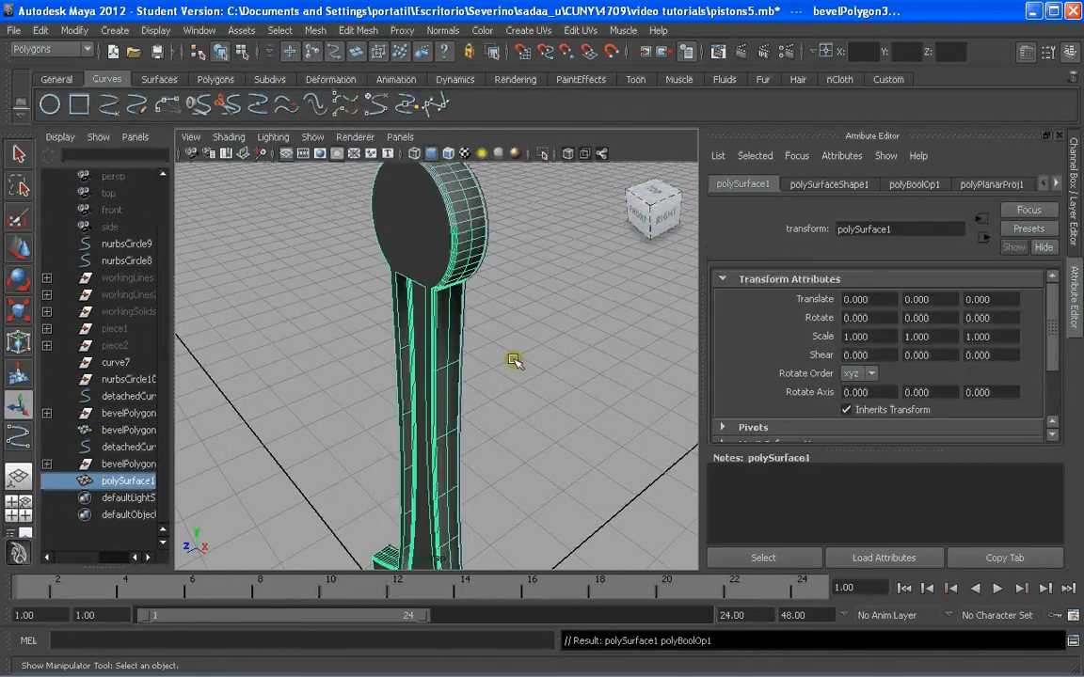
alt+drag(516, 359, 516, 244)
scroll(515, 244, down, 5)
alt+drag(499, 301, 453, 305)
click(469, 299)
alt+drag(471, 300, 438, 273)
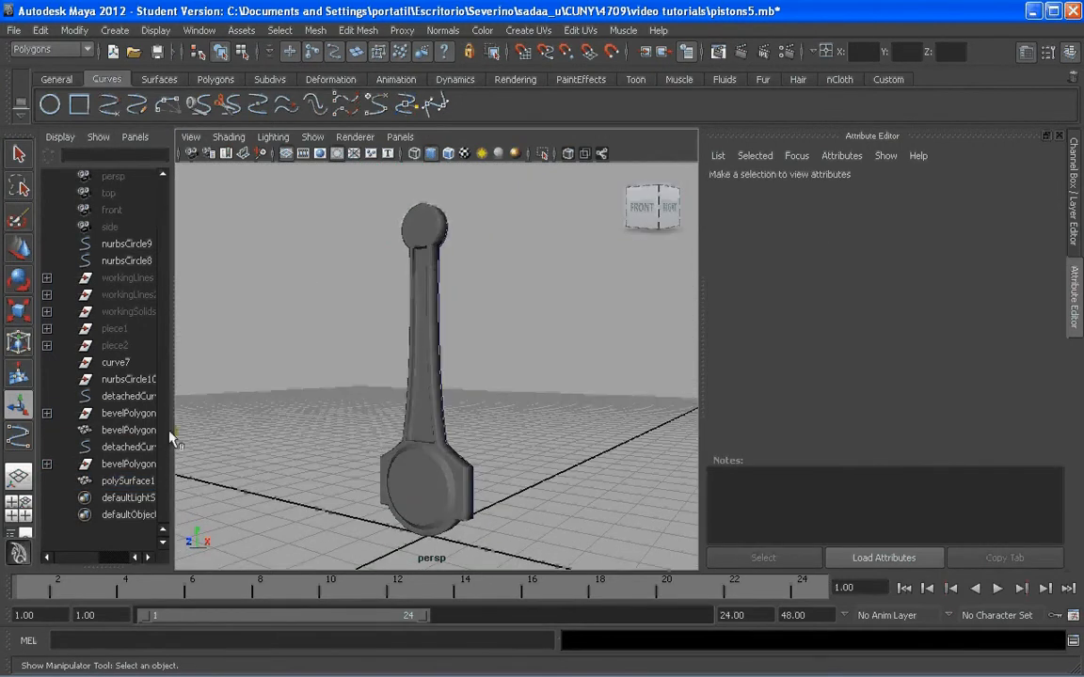
- Widen the Outliner and delete the construction history of the cut rod body and the big-end disc together
drag(173, 429, 216, 432)
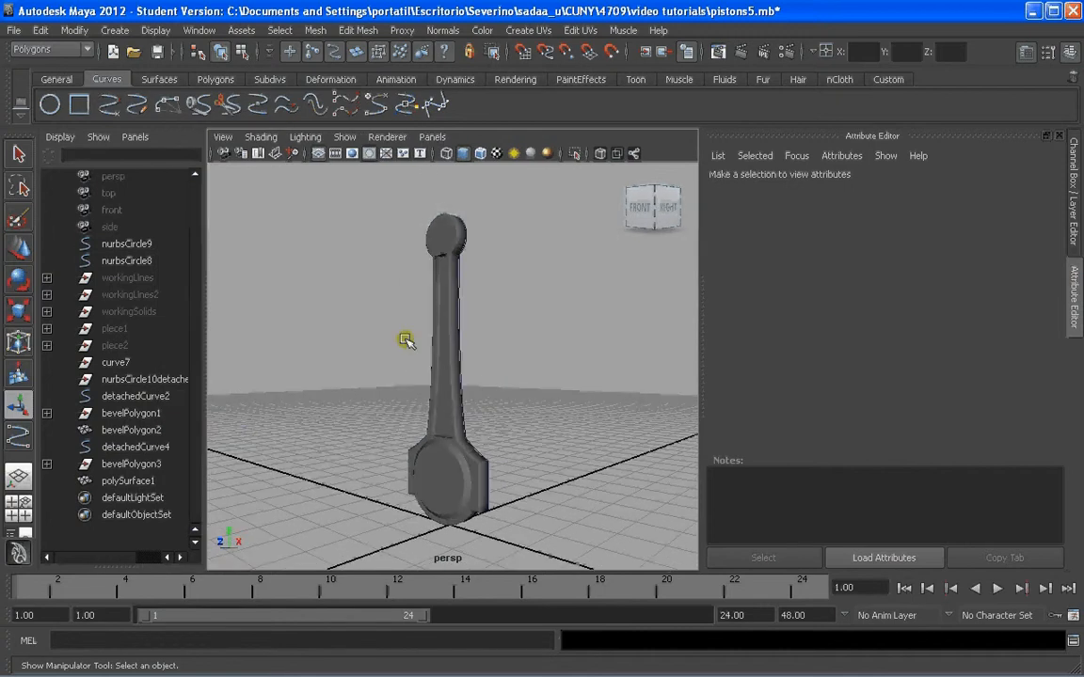
click(445, 308)
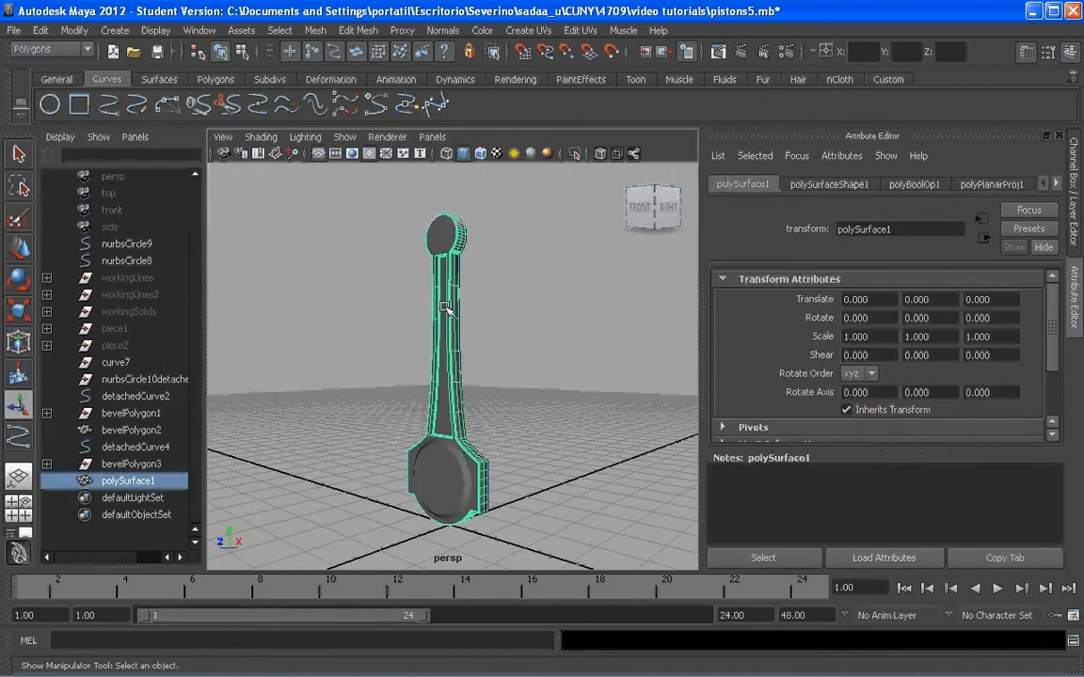
shift+click(428, 466)
click(42, 30)
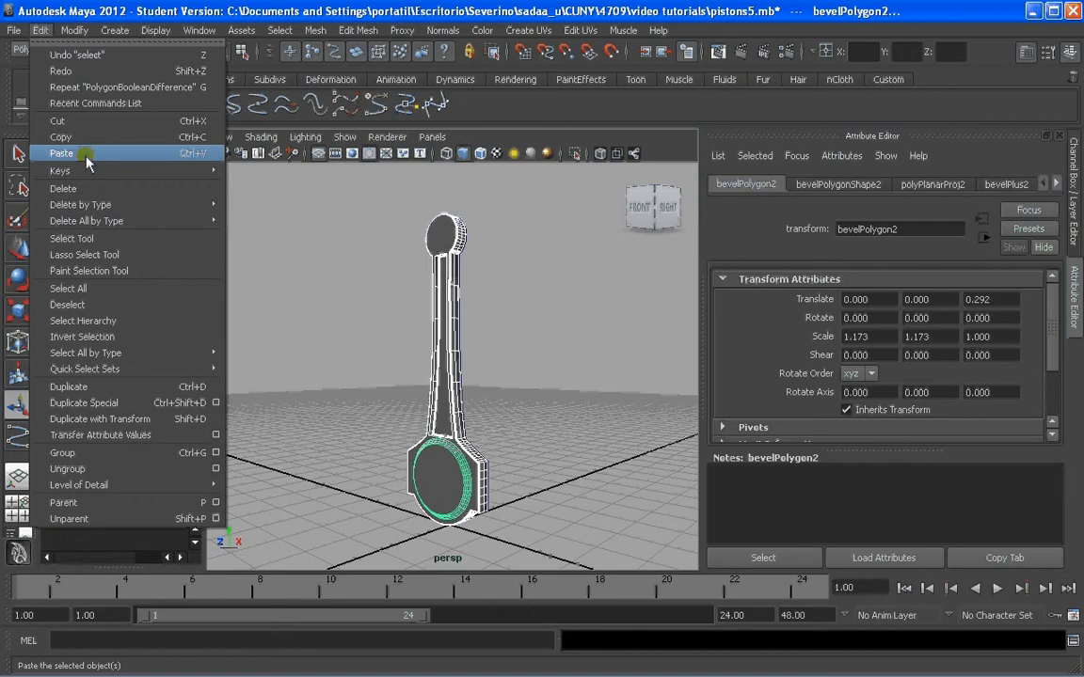
mouse_move(80, 205)
click(273, 210)
alt+drag(278, 212, 311, 223)
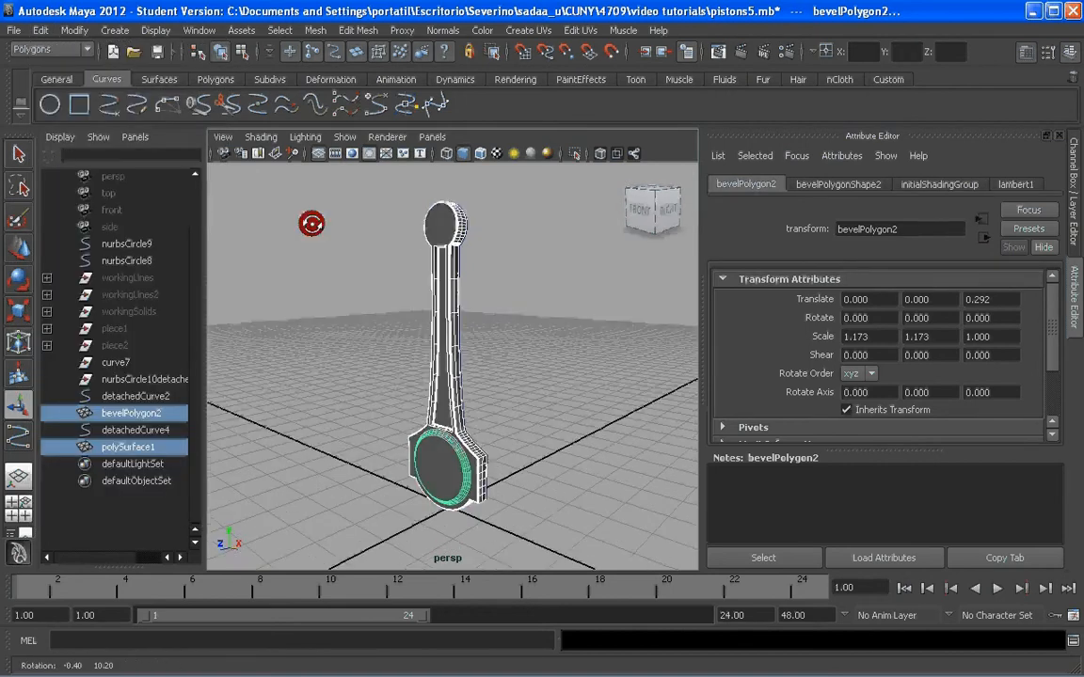
- Group the rod body and big-end disc as piece3 and place the group directly below piece1 in the Outliner
key(ctrl+g)
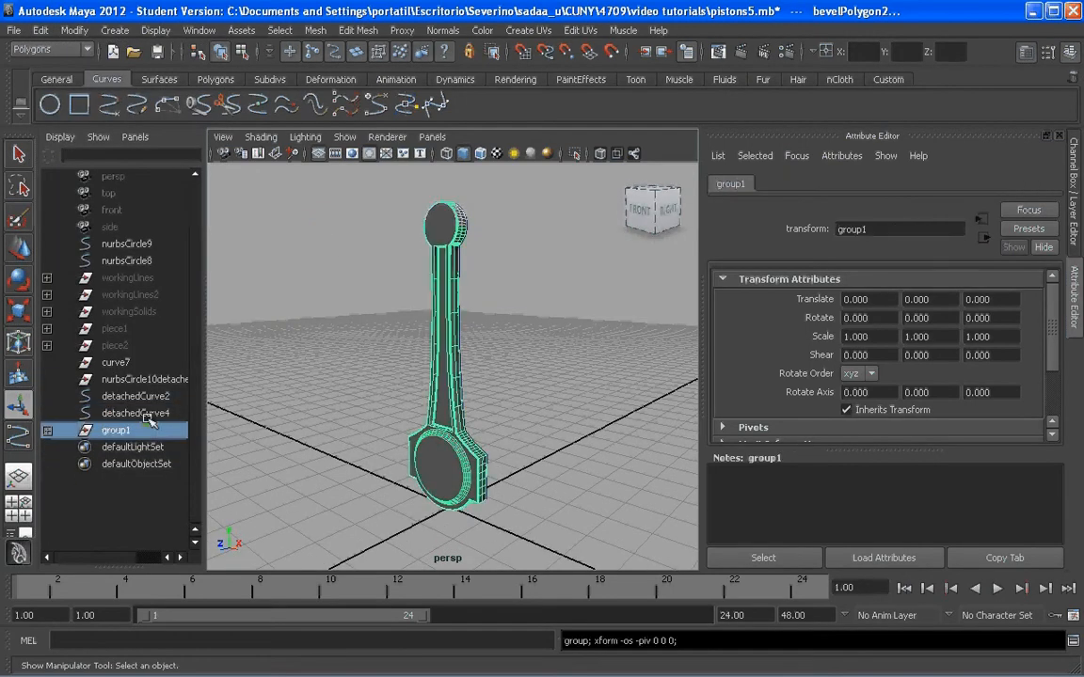
double_click(136, 430)
text(piece3)
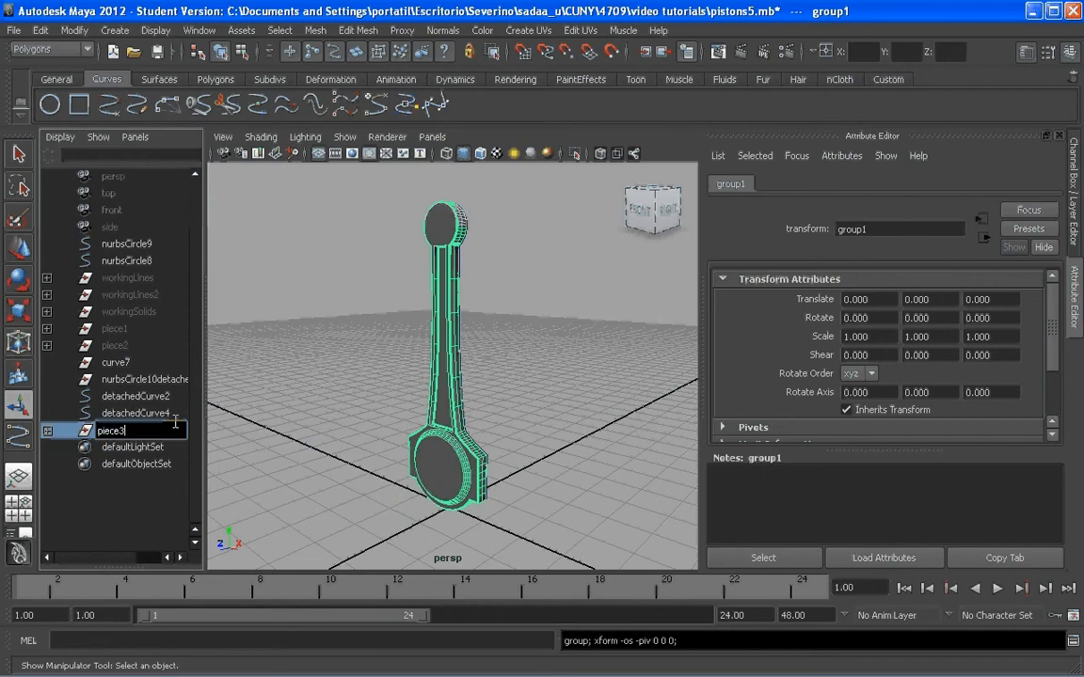
key(Return)
middle_drag(179, 428, 107, 318)
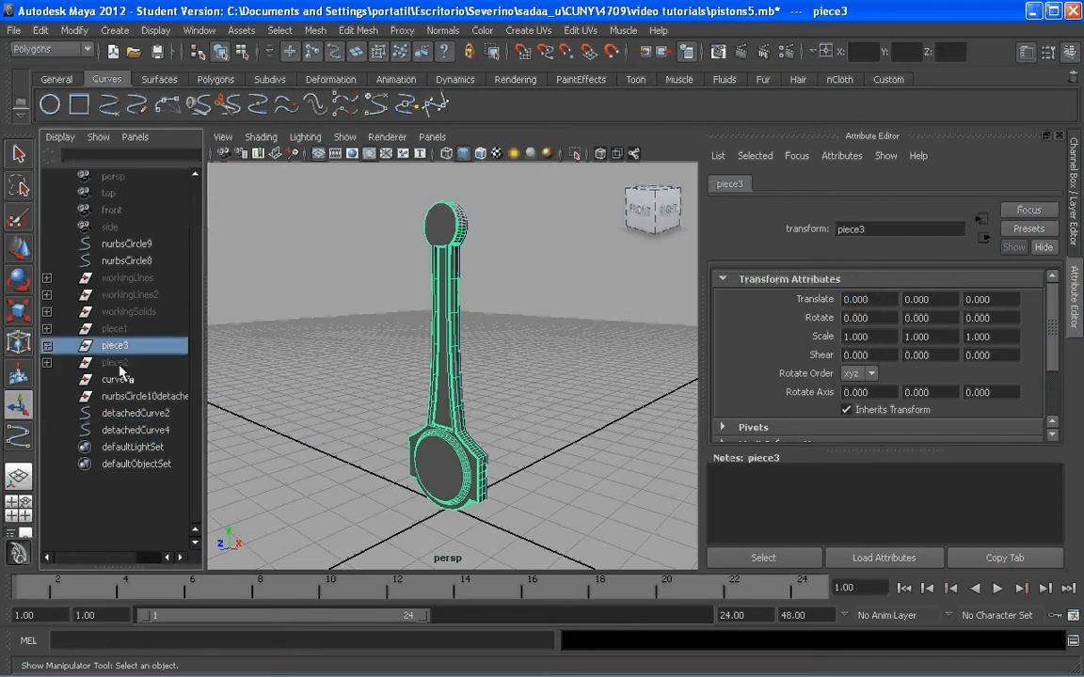
click(115, 379)
alt+drag(325, 366, 220, 372)
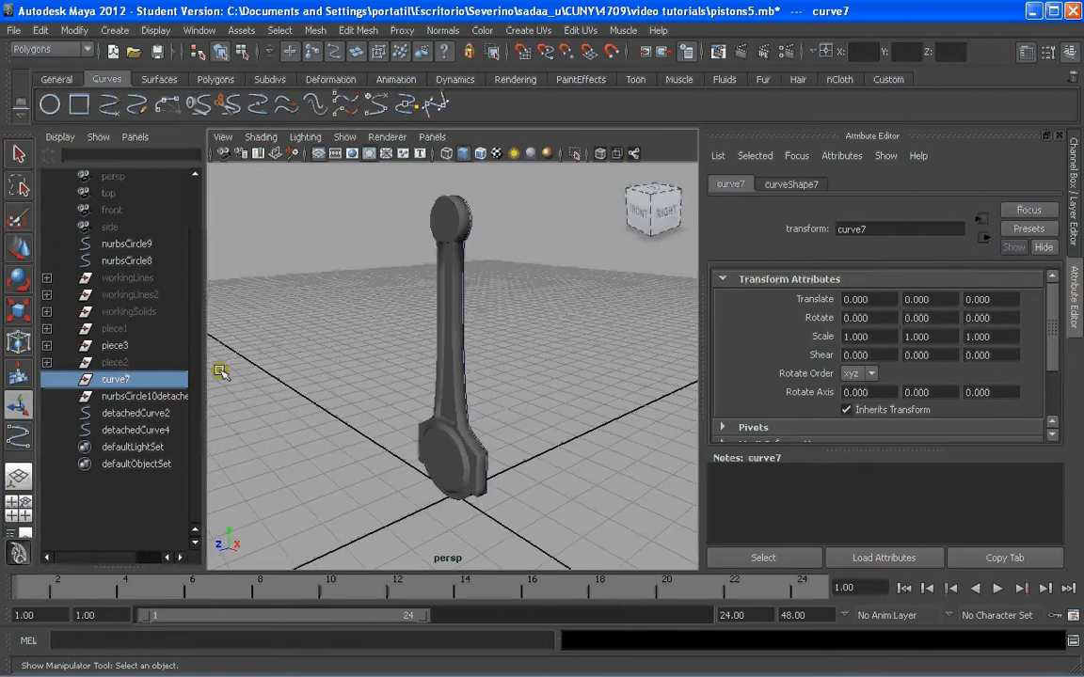
- Hide piece3 and group all the visible rod profile curves as workingLines3
click(124, 347)
key(ctrl+h)
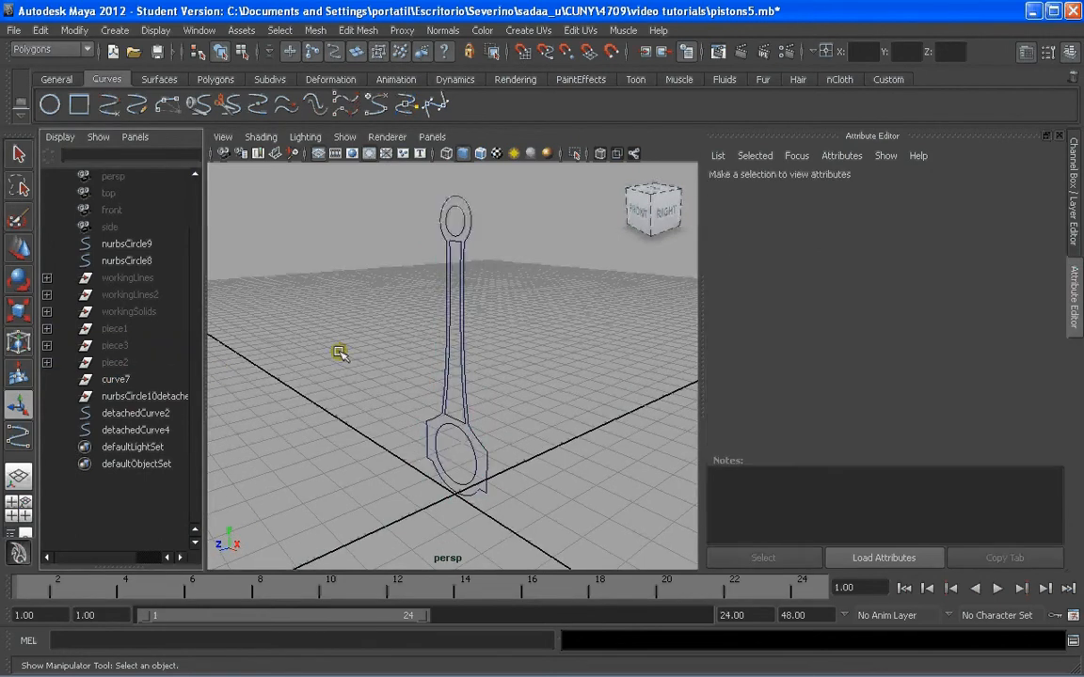
drag(393, 196, 520, 508)
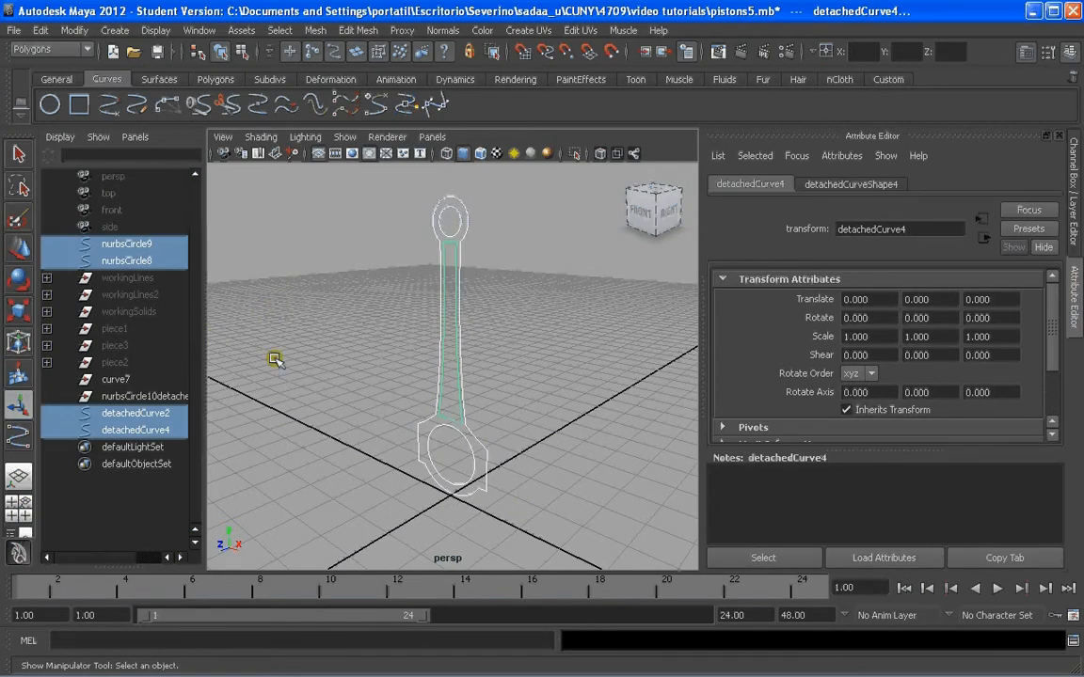
key(ctrl+g)
double_click(117, 379)
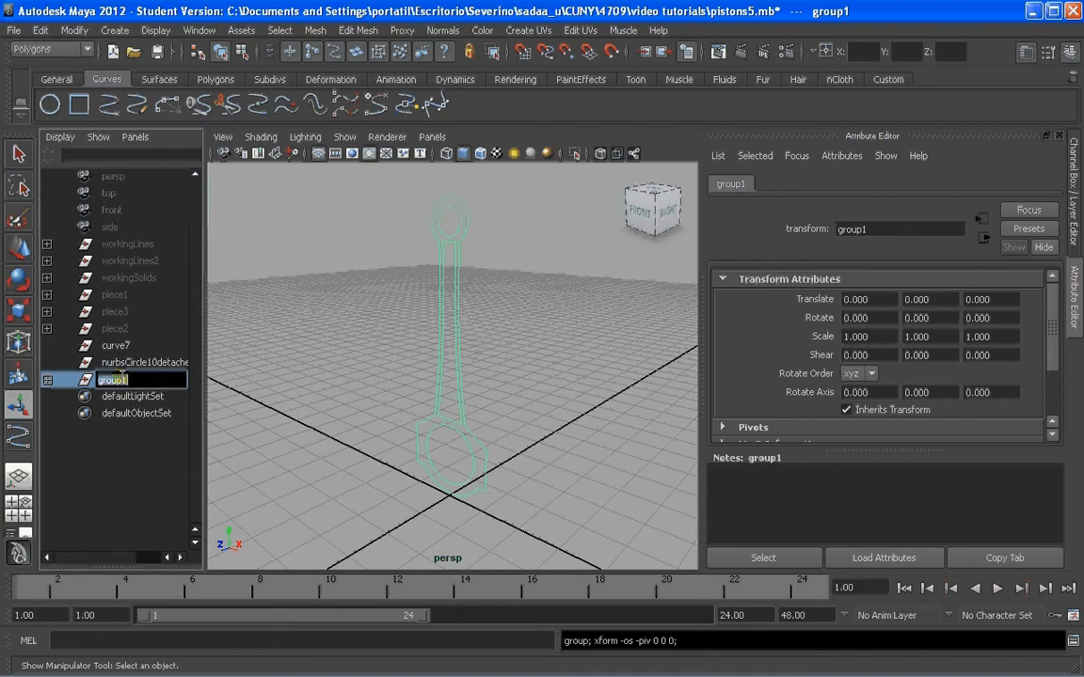
text(workingLines3)
key(Return)
- Place workingLines3 directly below workingLines2 in the Outliner and hide it
middle_drag(123, 382, 128, 292)
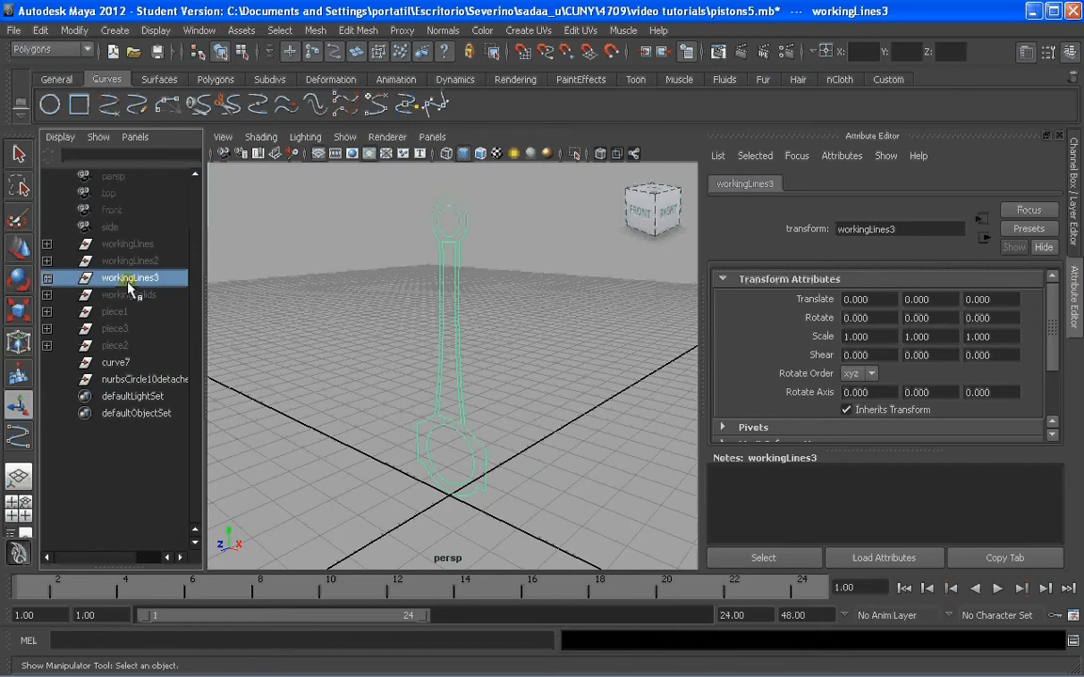
key(ctrl+h)
alt+drag(371, 319, 396, 352)
- Show the hidden groups piece1, piece3 and piece2 together and clear the selection
click(122, 319)
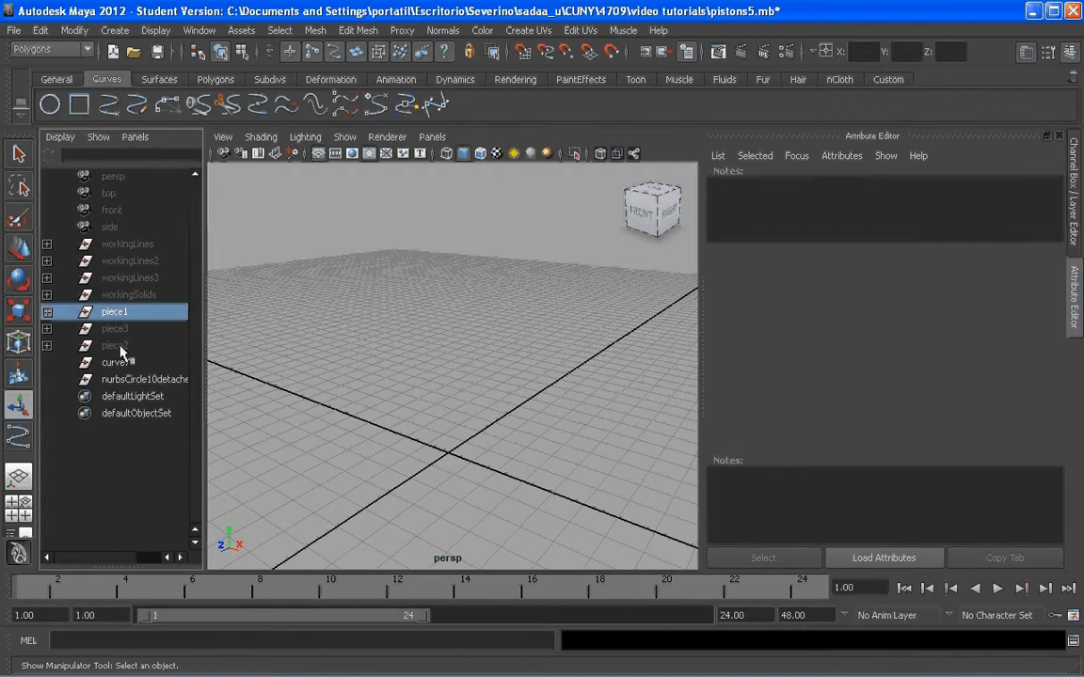
shift+click(167, 342)
key(shift+h)
click(491, 379)
alt+drag(491, 380, 414, 370)
scroll(431, 327, up, 6)
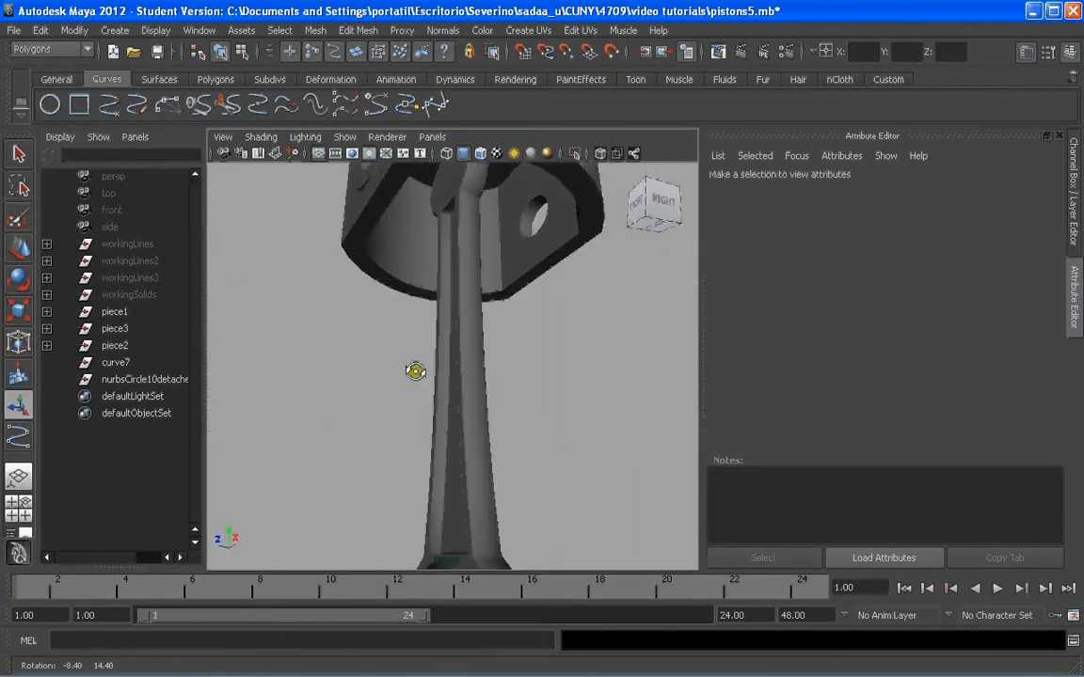
- Show the hidden workingSolids group and pick out the pin cylinder through the rod's small end
click(129, 295)
key(shift+h)
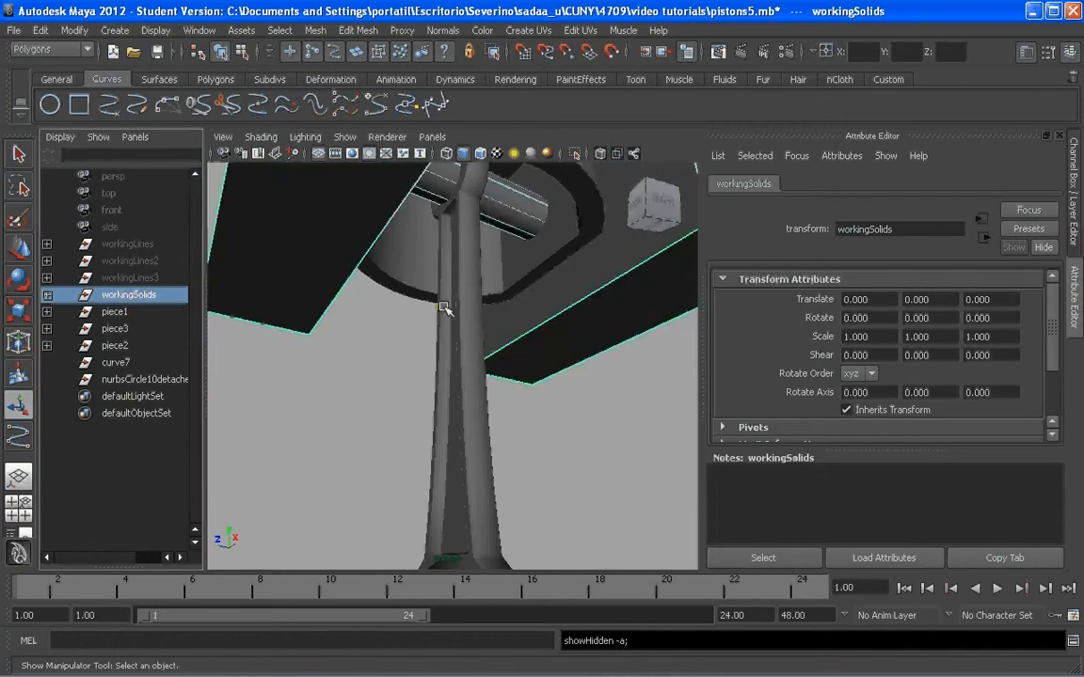
alt+drag(446, 309, 411, 249)
click(436, 213)
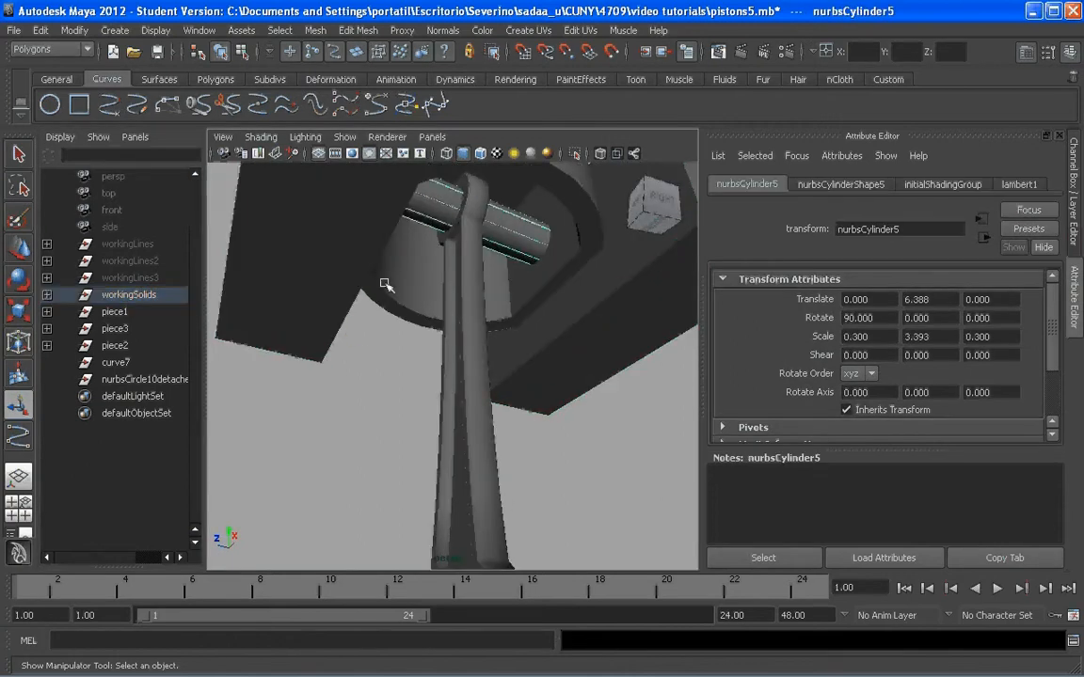
click(356, 336)
- Expand workingSolids and hide nurbsCube4, nurbsCylinder3 and nurbsCube3, keeping only nurbsCylinder5 displayed
click(46, 295)
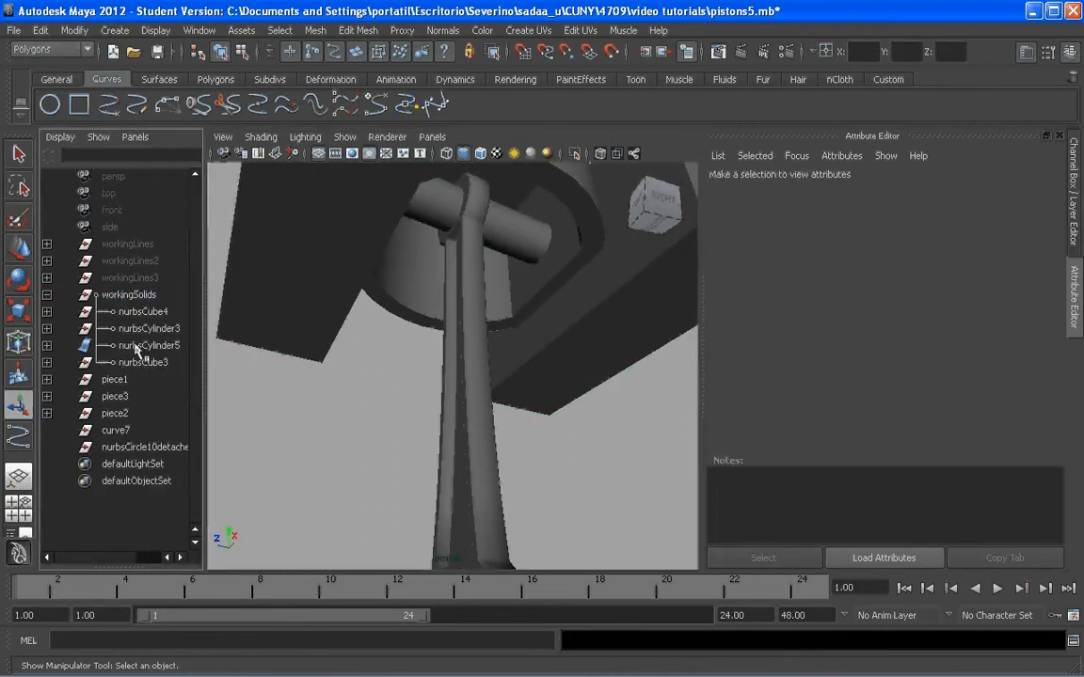
click(142, 328)
ctrl+click(141, 313)
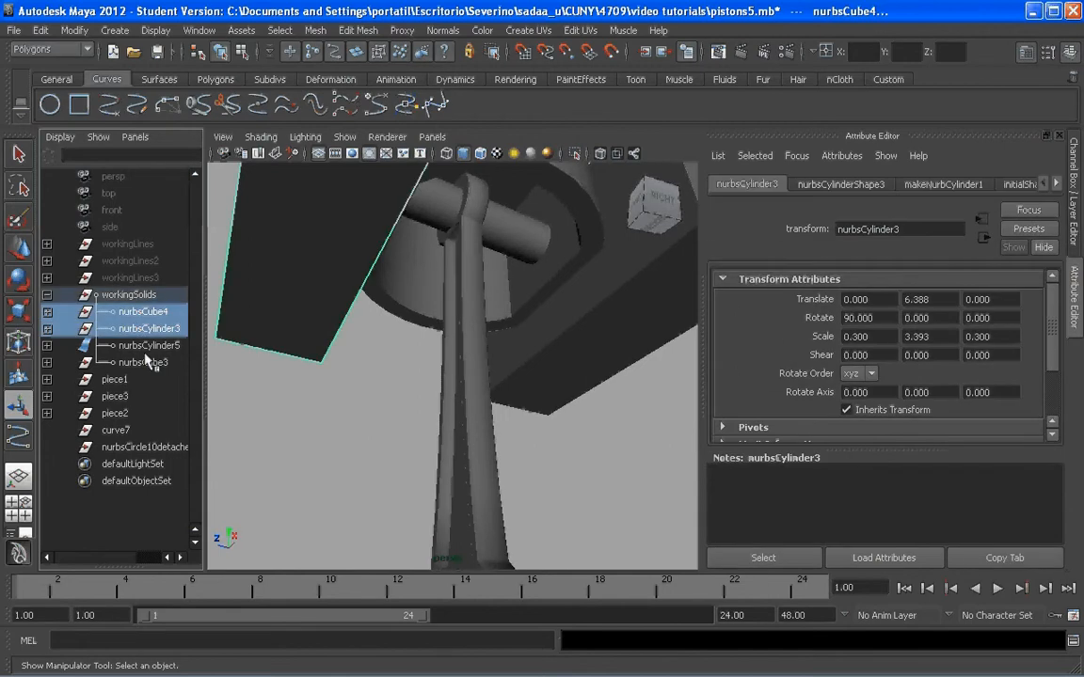
ctrl+click(132, 363)
click(311, 354)
alt+drag(310, 354, 456, 304)
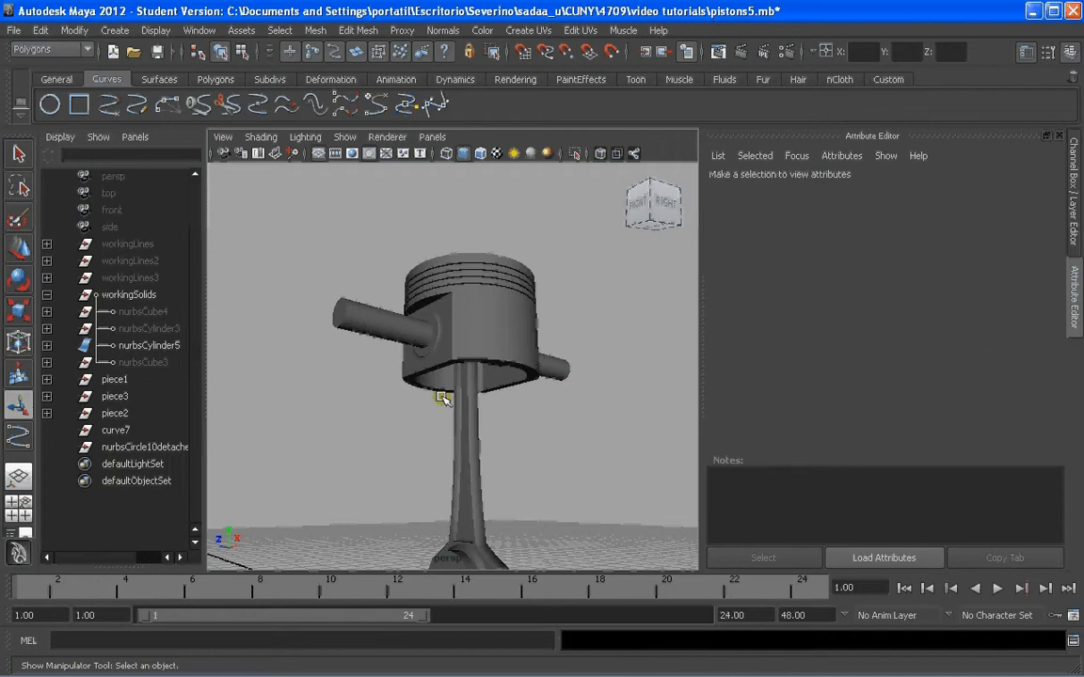
- Duplicate the pin cylinder nurbsCylinder5 and hide the copy as a backup
key(ctrl+d)
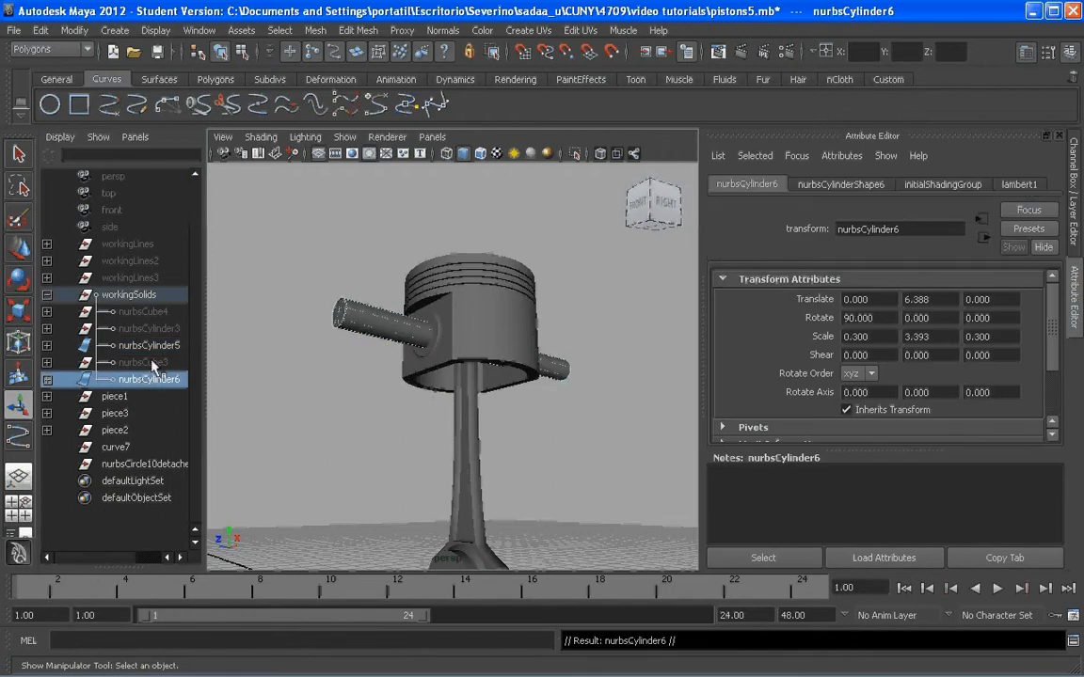
key(ctrl+h)
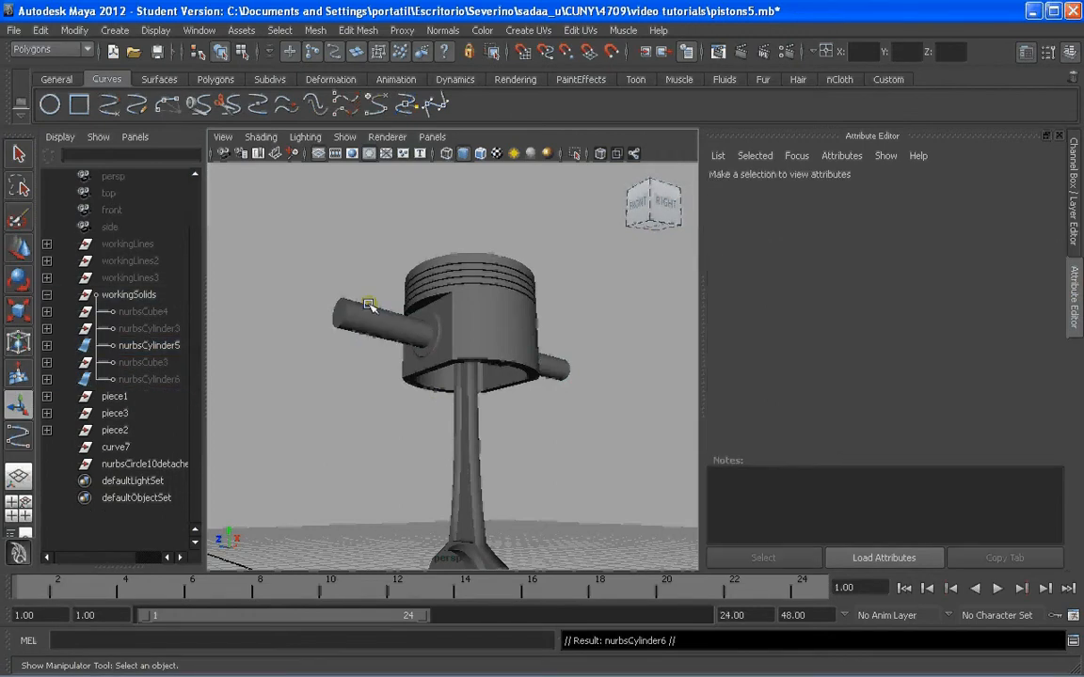
- Shorten nurbsCylinder5 along its length to a Y scale of about 1.957 so it protrudes less from the piston
scroll(367, 303, up, 3)
alt+middle_drag(361, 297, 350, 290)
alt+drag(350, 289, 368, 365)
key(t)
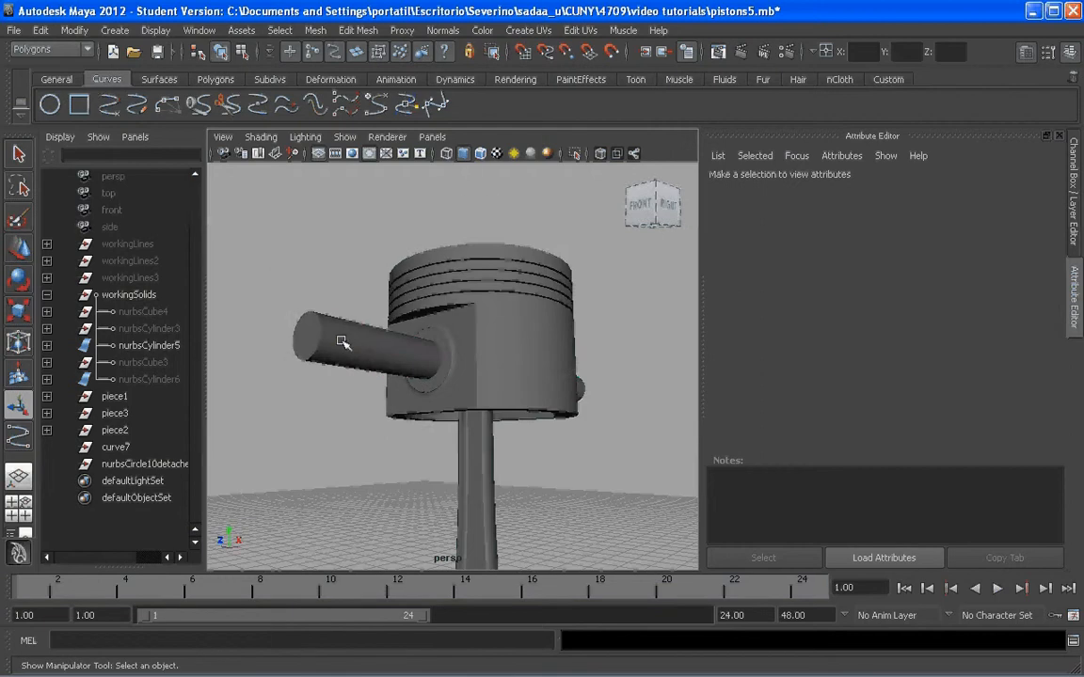
click(338, 319)
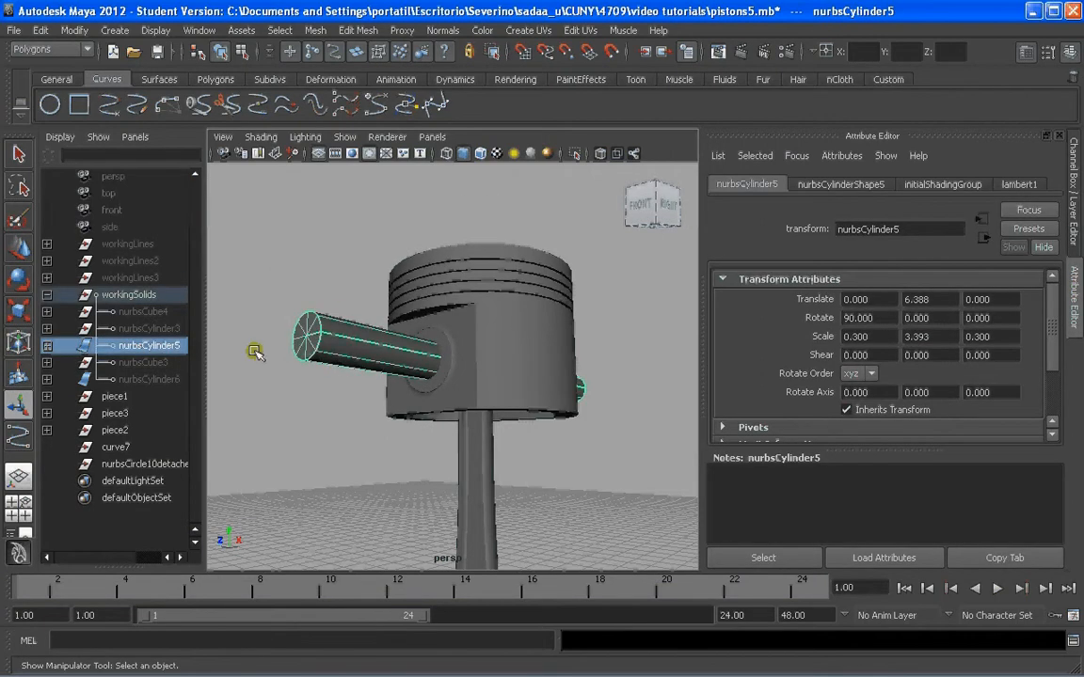
alt+drag(255, 352, 292, 282)
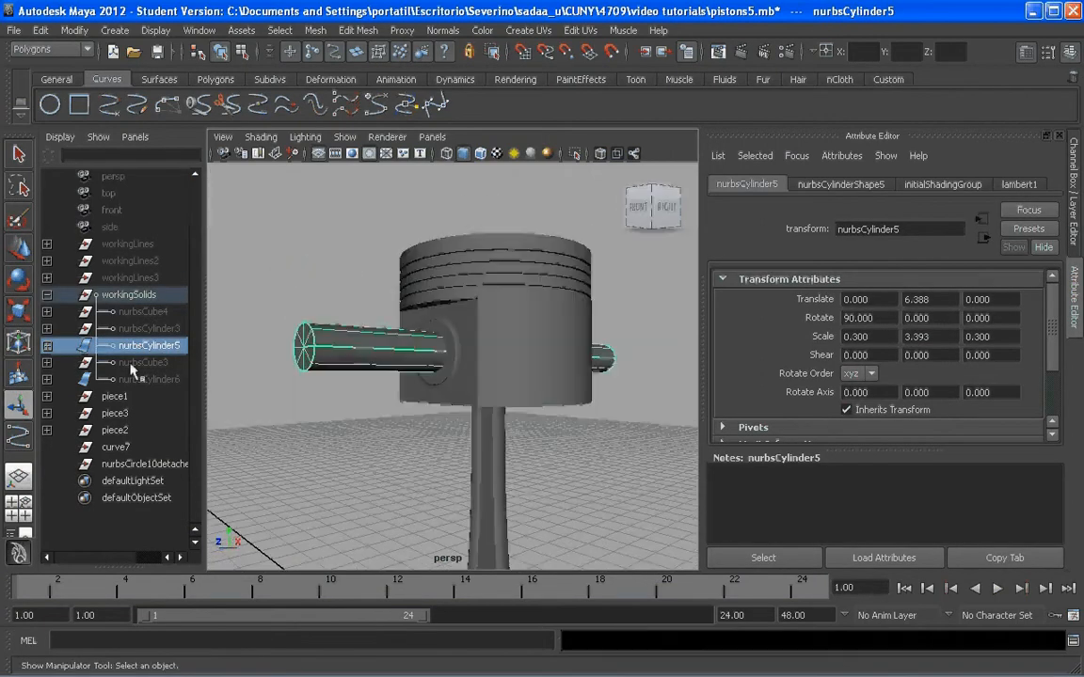
alt+drag(376, 326, 476, 375)
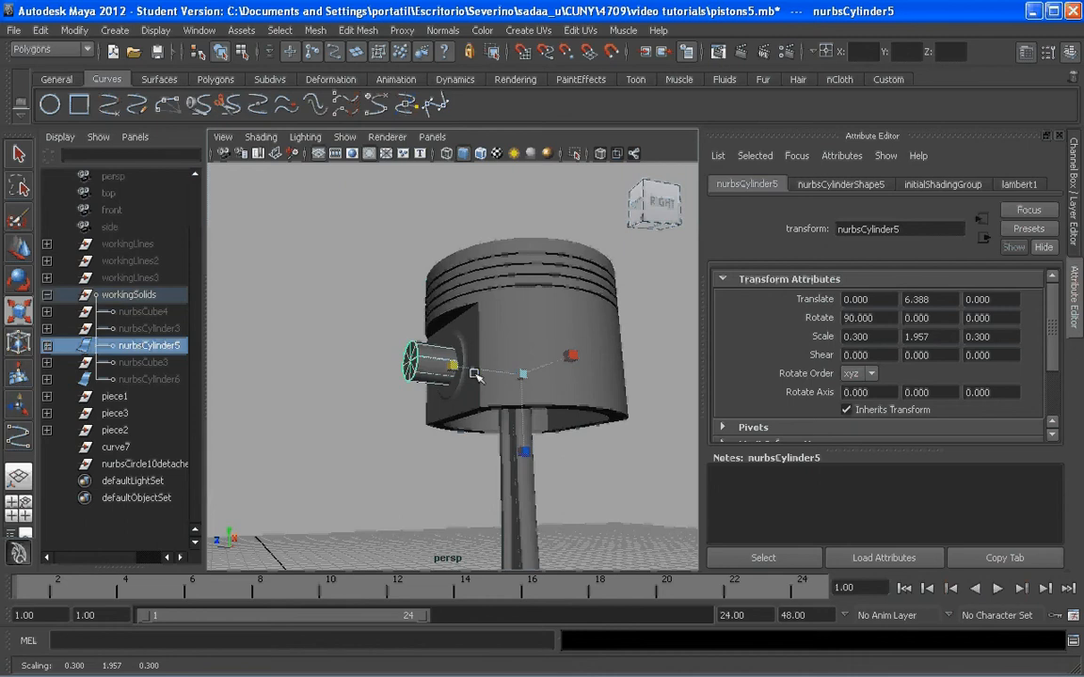
- Duplicate the shortened pin and scale the copy to about 0.418 across and 1.505 along its length, making it thicker and shorter
key(ctrl+d)
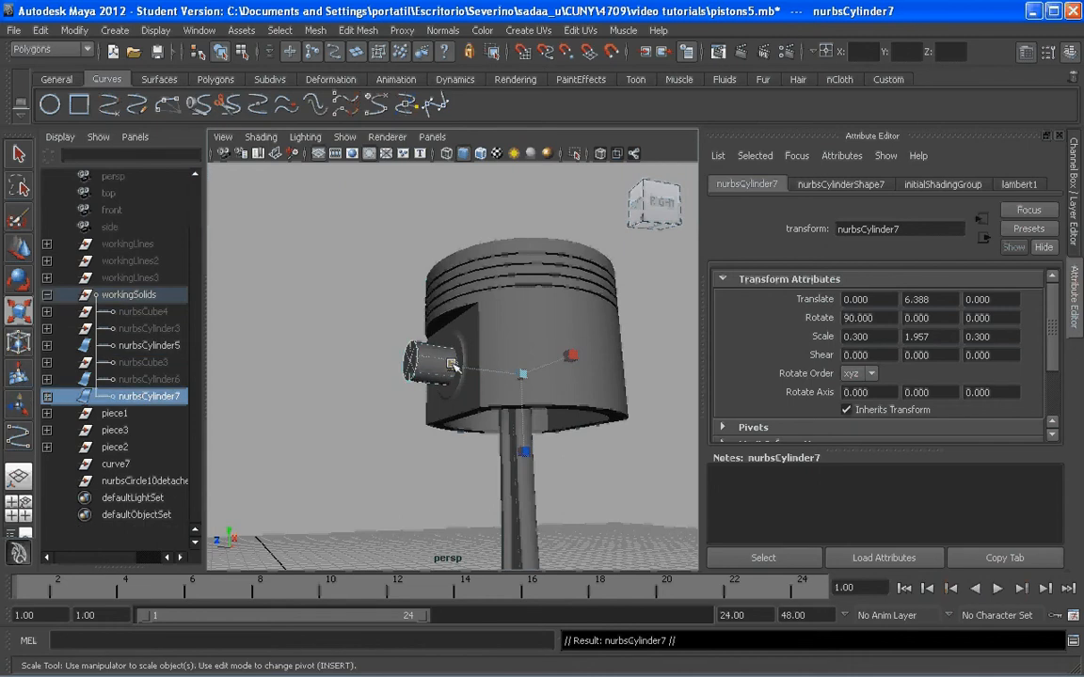
mouse_move(453, 365)
mouse_down()
mouse_move(473, 363)
mouse_move(419, 367)
mouse_move(452, 374)
mouse_up()
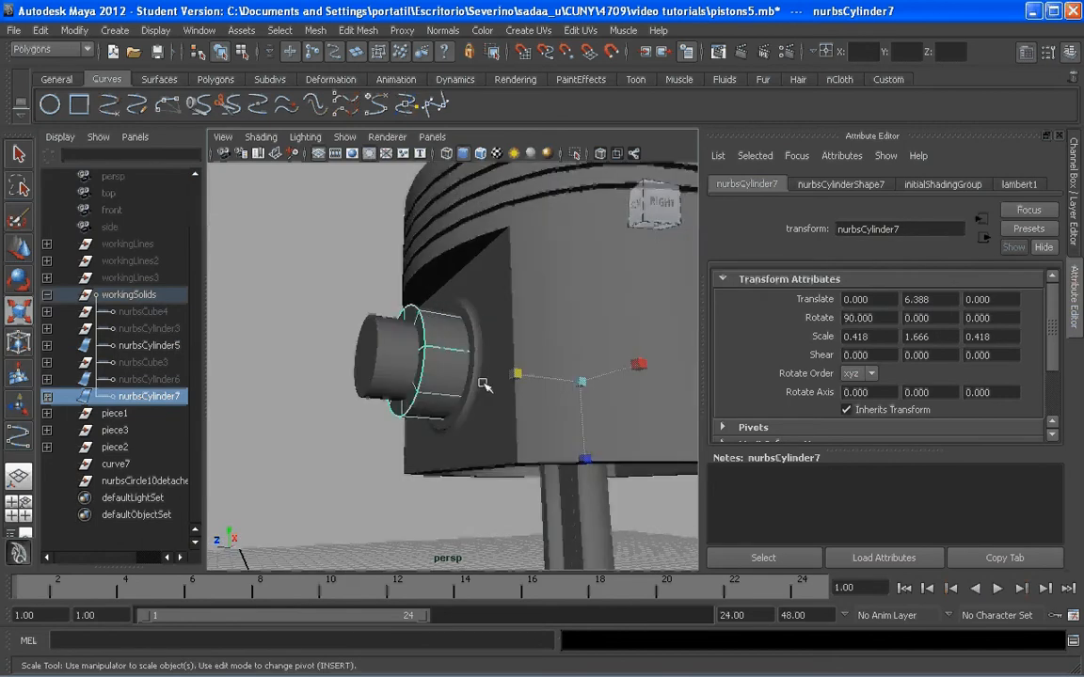
drag(514, 374, 526, 375)
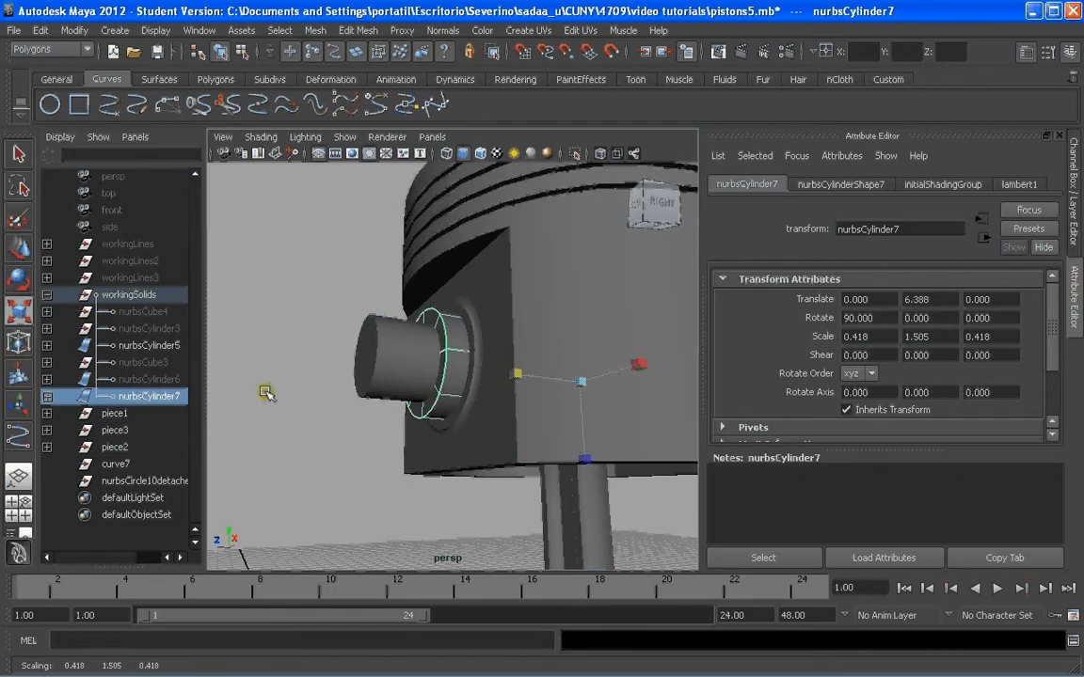
click(340, 391)
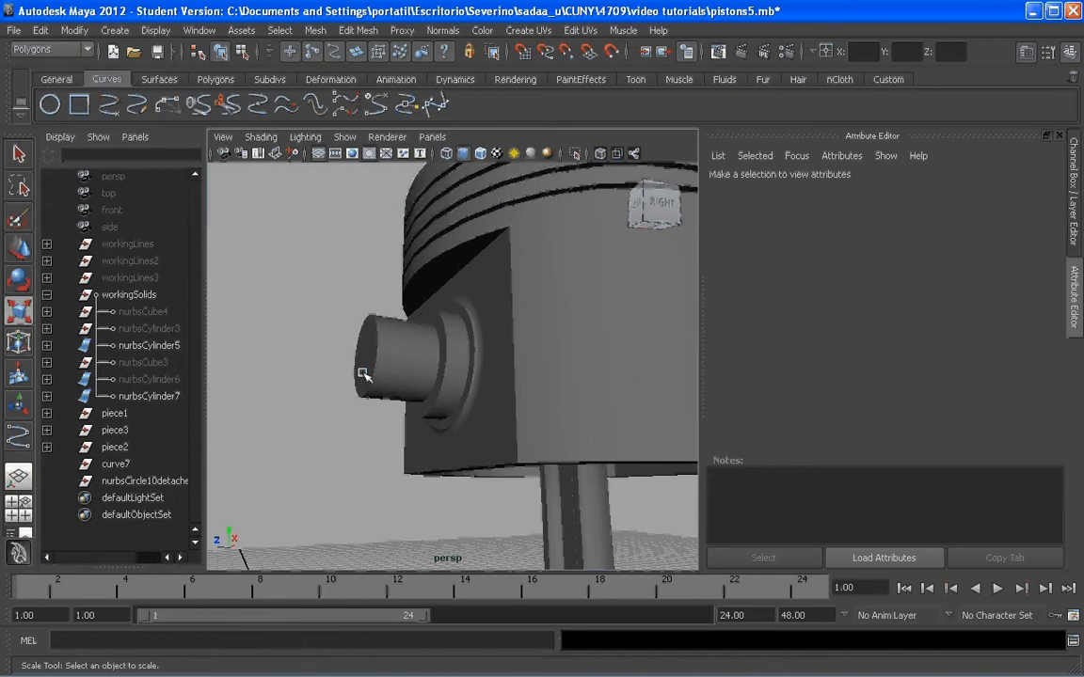
- Select nurbsCylinder5 and nurbsCylinder7 and move both out of the workingSolids group, placing them above it in the Outliner
click(450, 368)
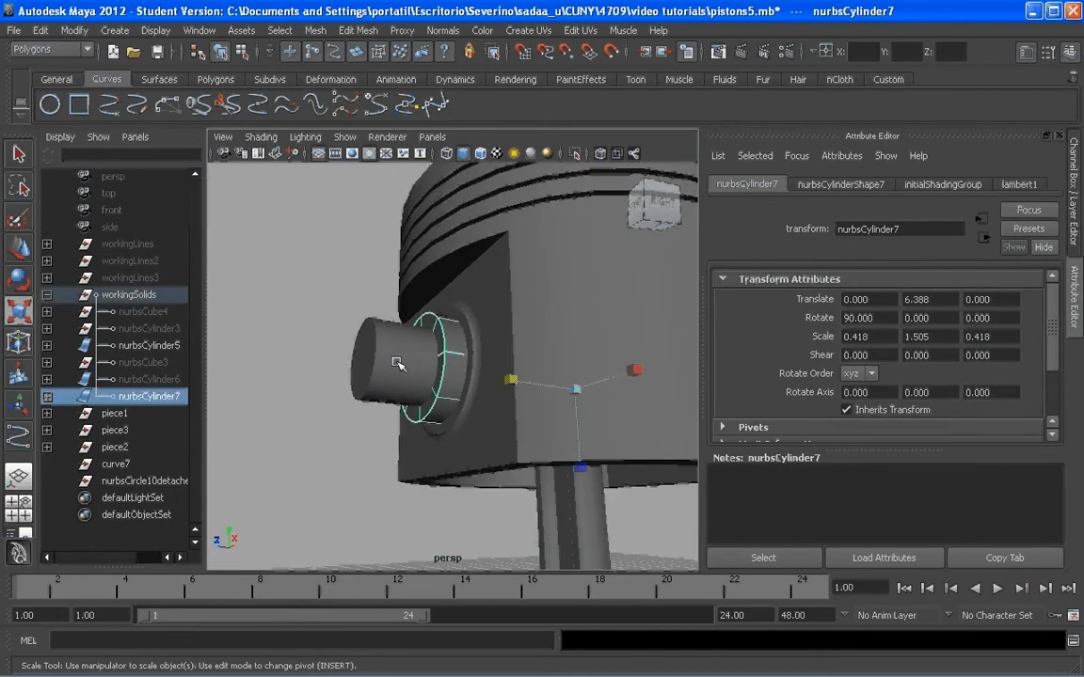
click(397, 364)
shift+click(453, 366)
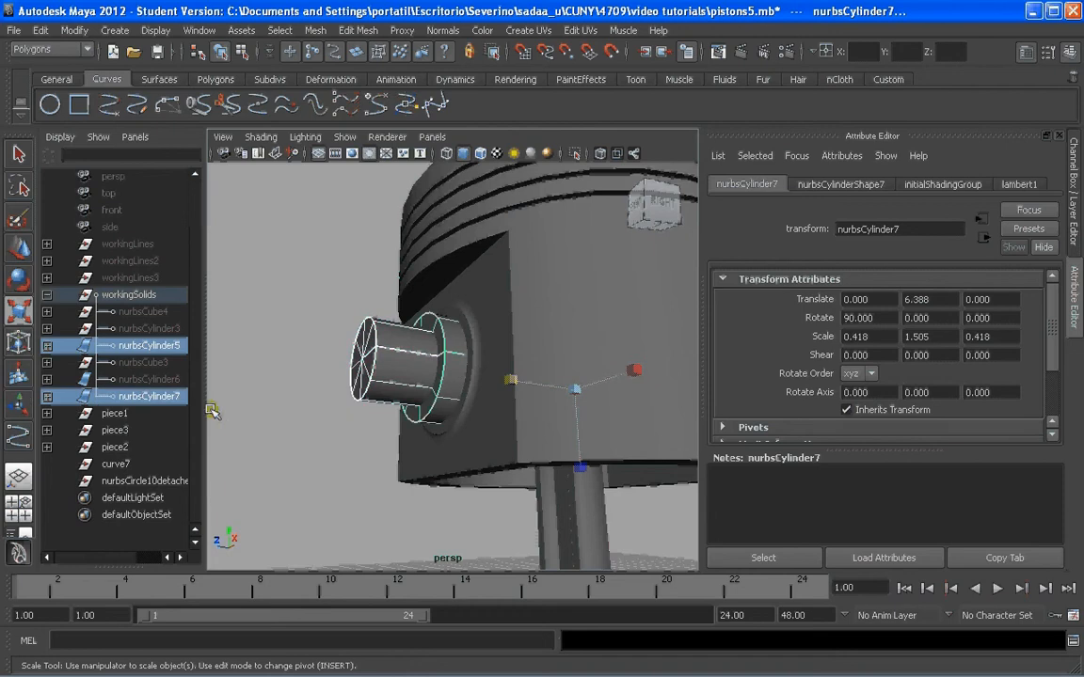
middle_drag(123, 345, 129, 288)
click(281, 349)
alt+drag(443, 356, 440, 340)
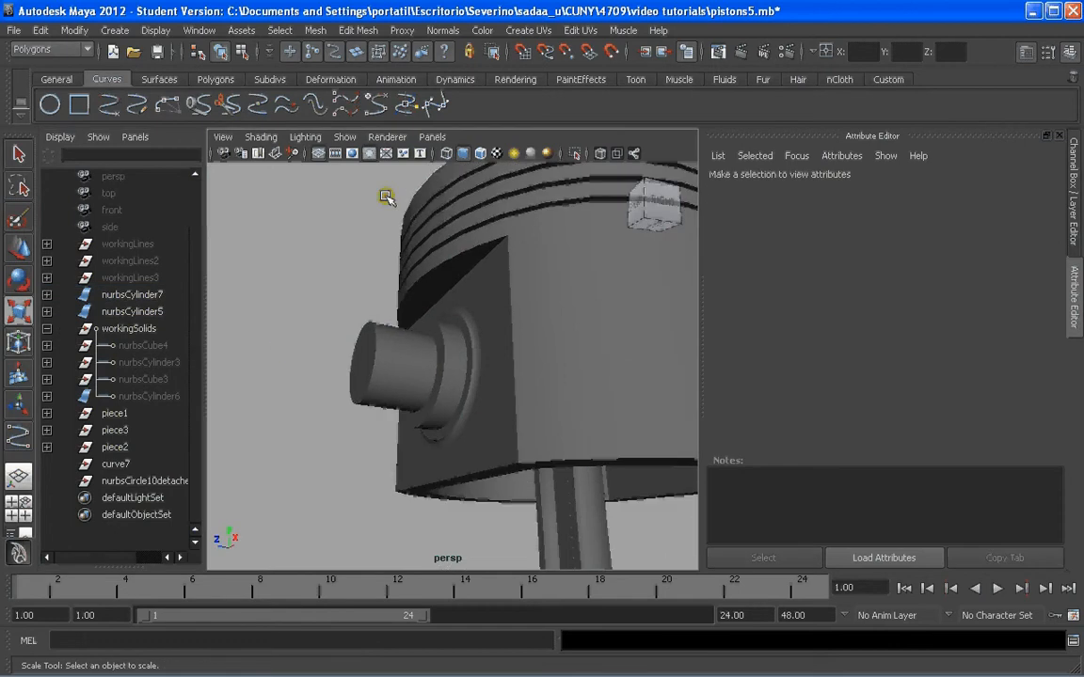
- Hide the piece1, piece3 and piece2 groups so only the two pin cylinders remain displayed
click(370, 35)
click(174, 285)
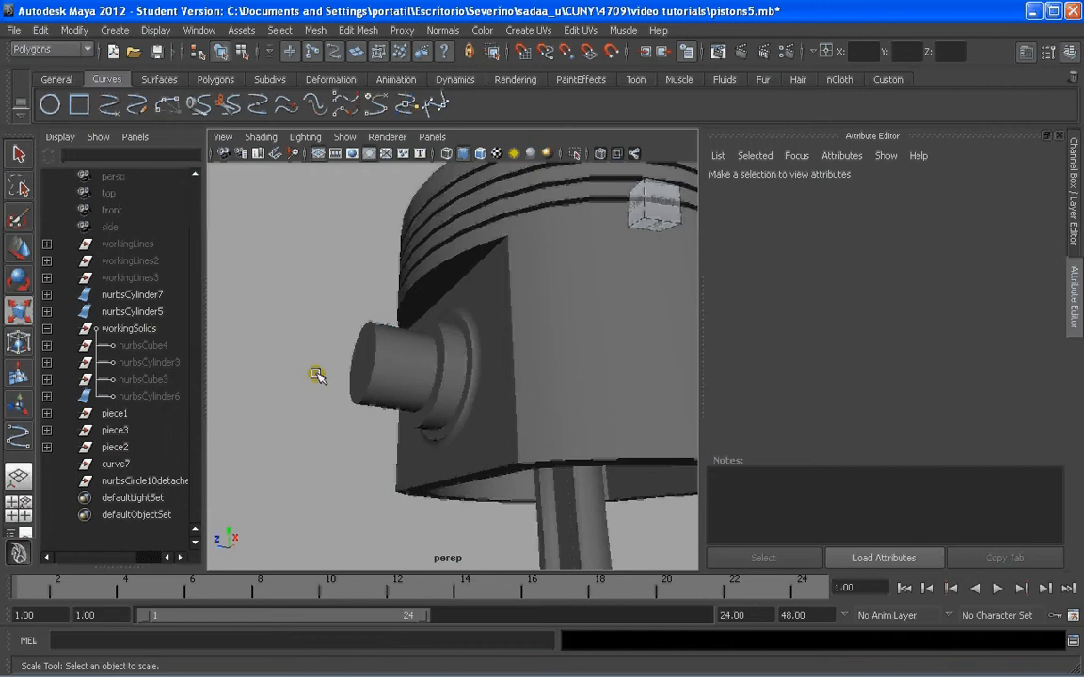
click(115, 414)
shift+click(160, 450)
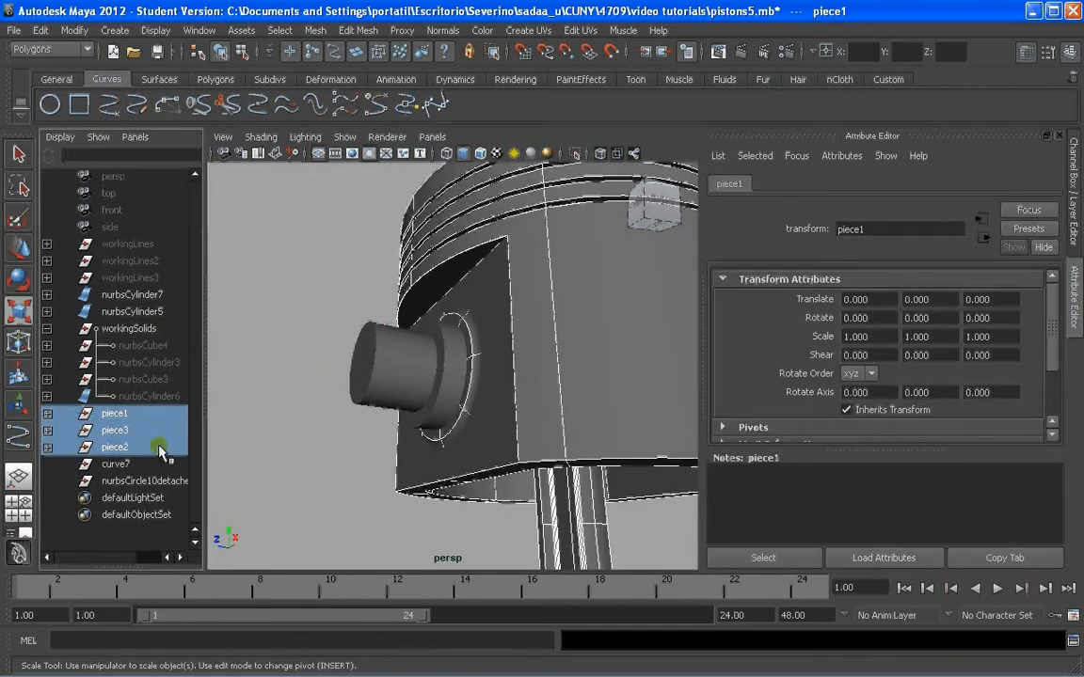
key(ctrl+h)
alt+drag(416, 398, 461, 244)
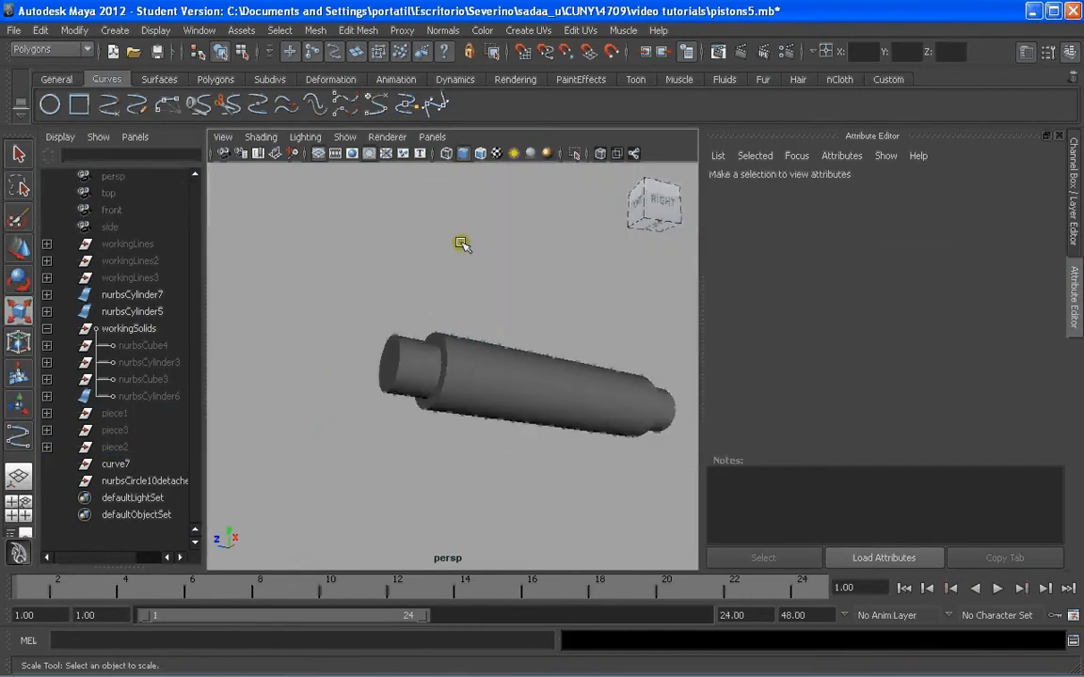
- Subtract the thin inner nurbsCylinder5 from the thicker nurbsCylinder7 with the NURBS Boolean Difference Tool to form a hollow pin
click(48, 49)
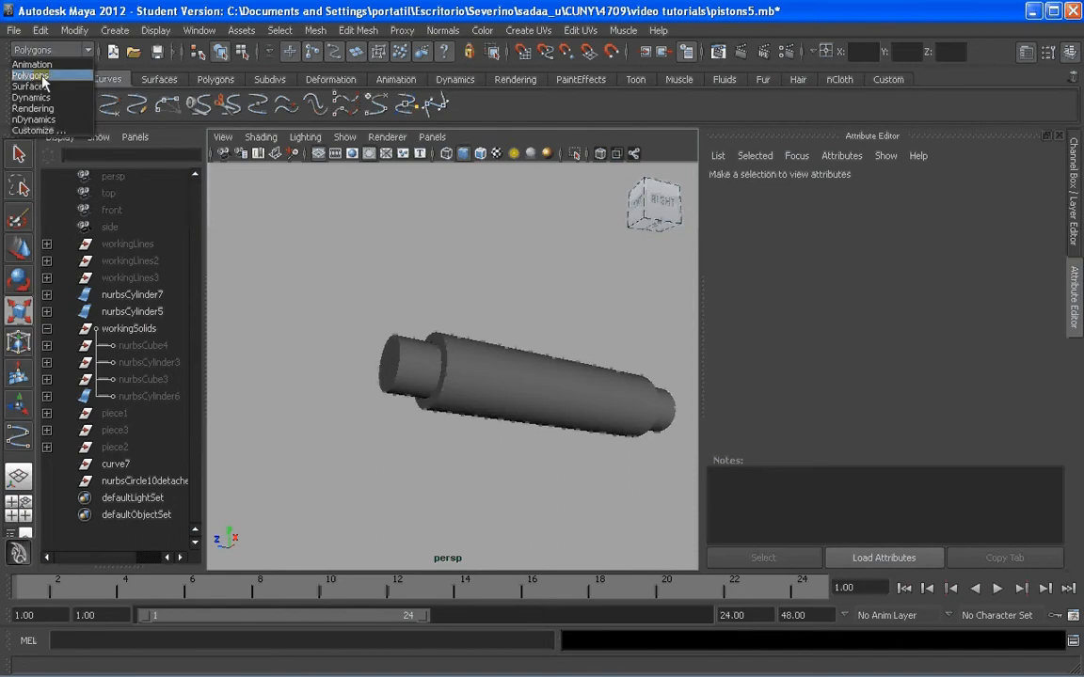
click(30, 86)
click(296, 30)
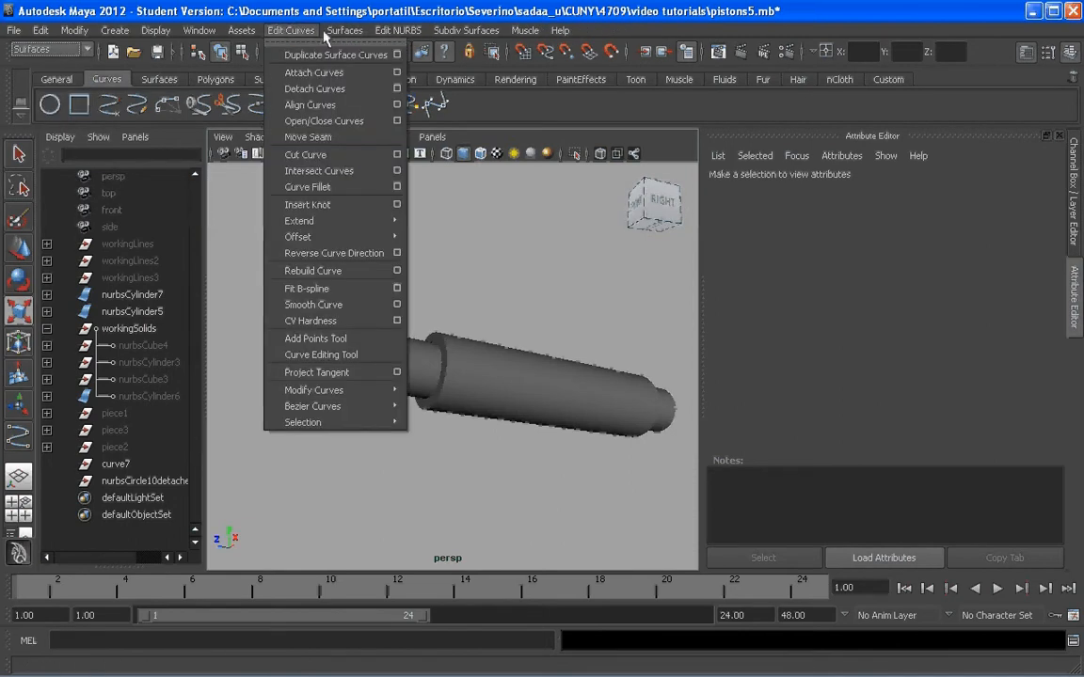
mouse_move(336, 35)
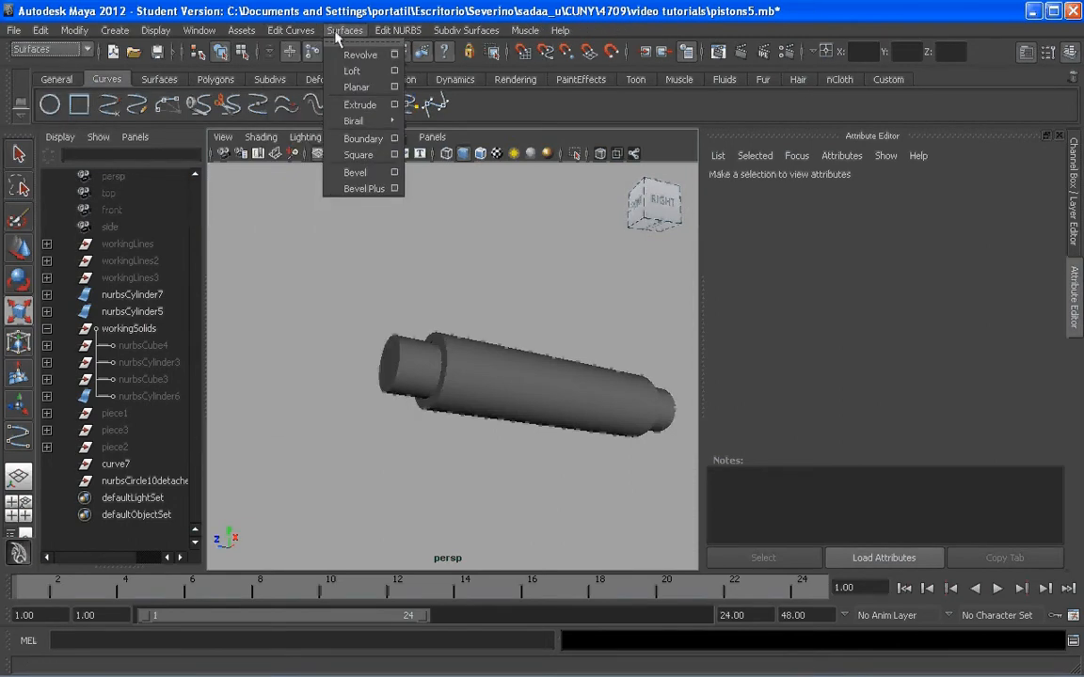
mouse_move(398, 30)
mouse_move(442, 139)
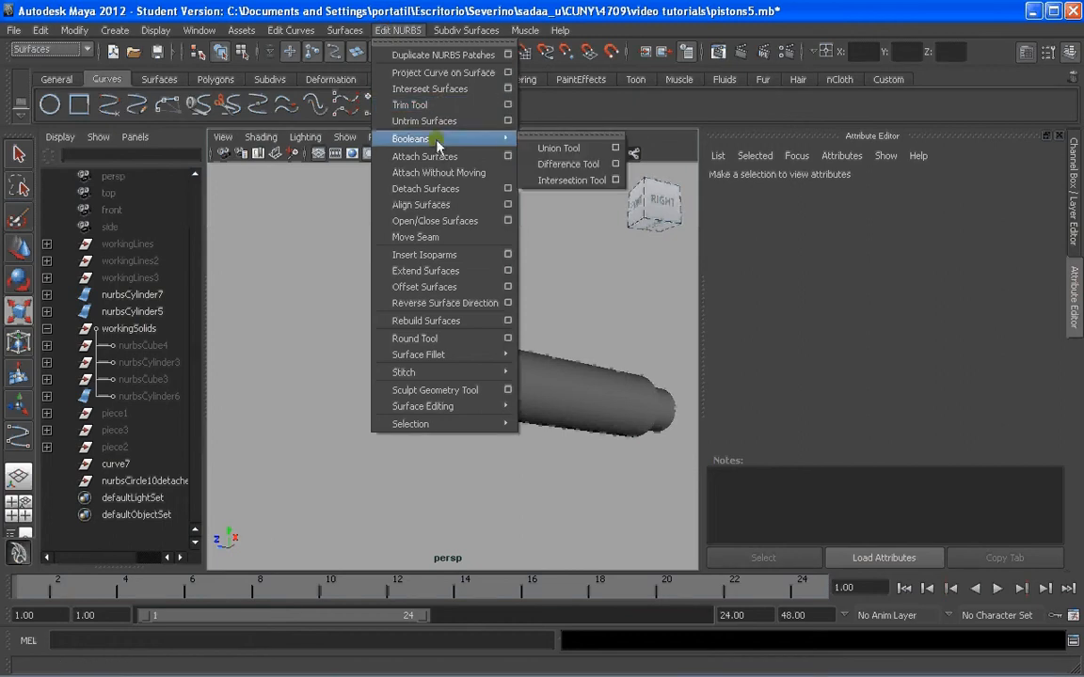
click(561, 164)
click(494, 369)
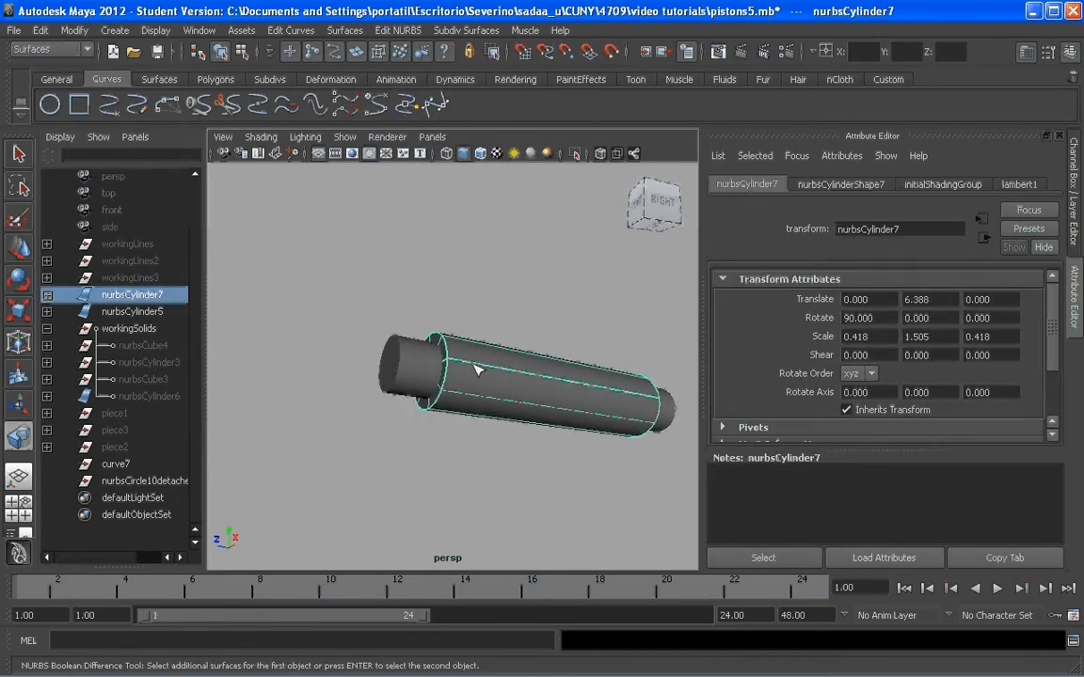
key(Return)
click(415, 395)
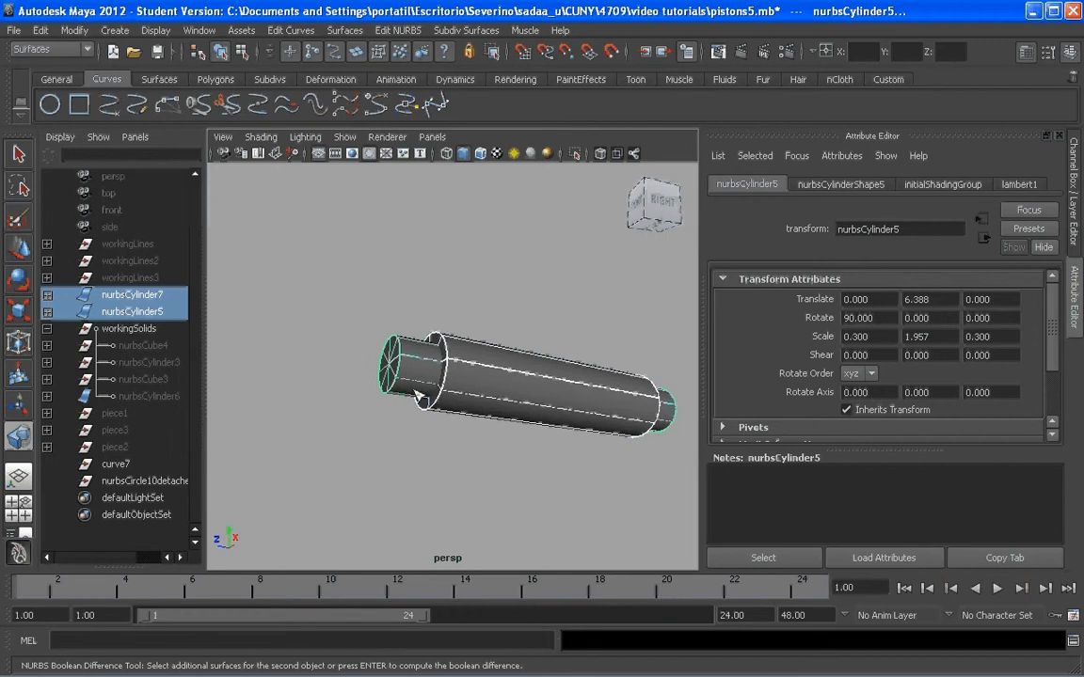
key(Return)
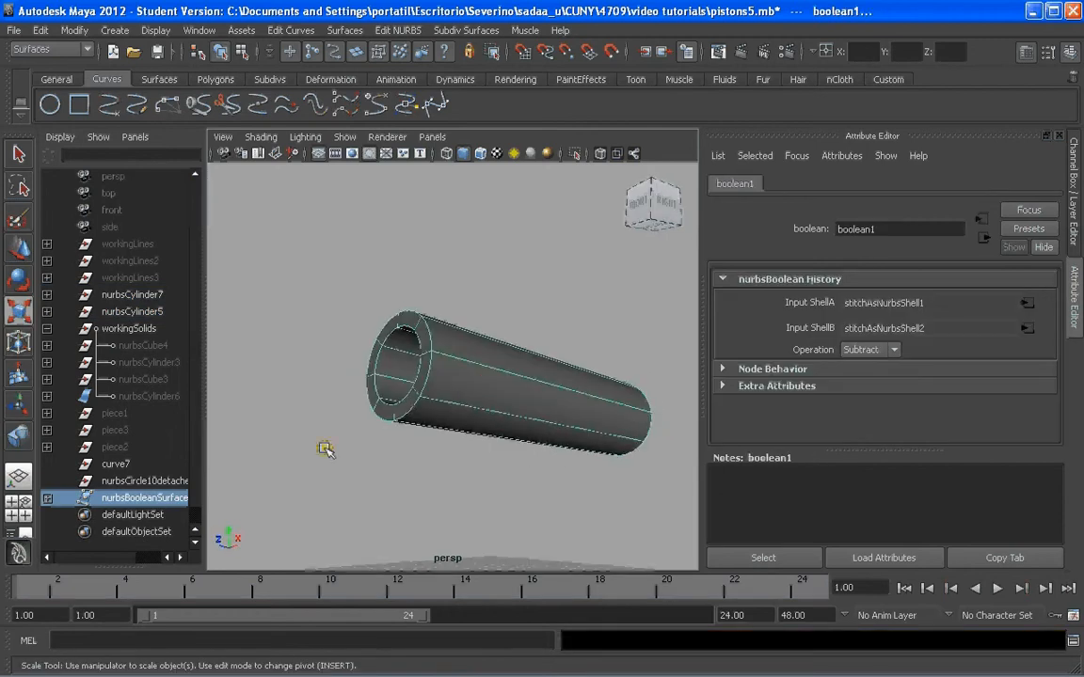
- Show the hidden piston group piece1 again and select the hollow pin inside it
click(131, 497)
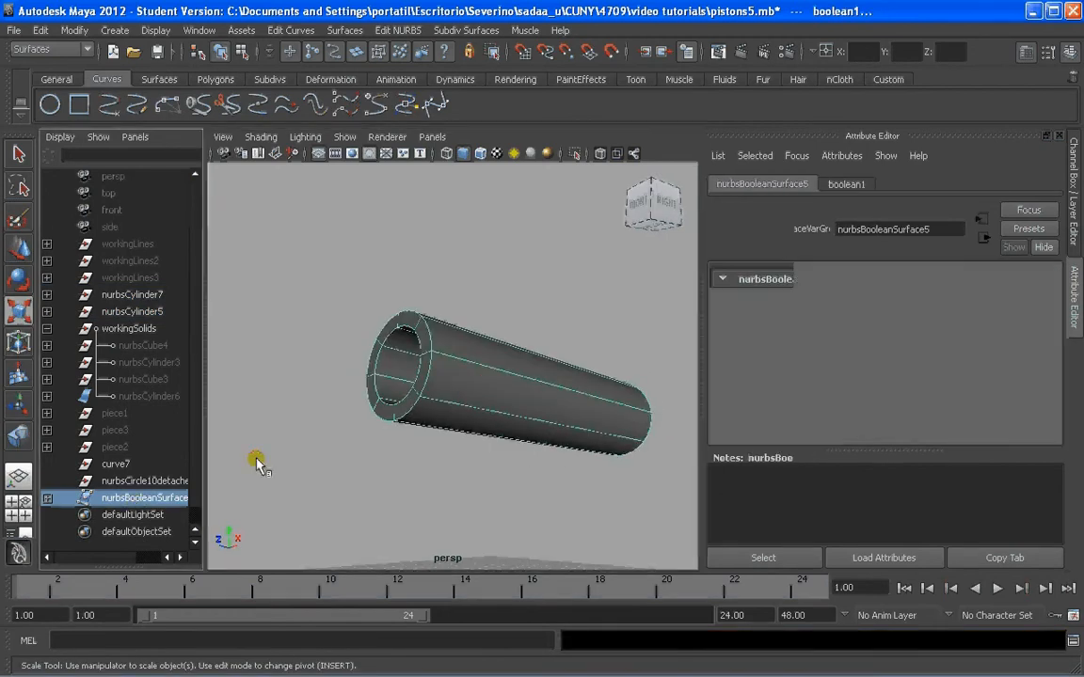
alt+drag(259, 464, 376, 456)
key(w)
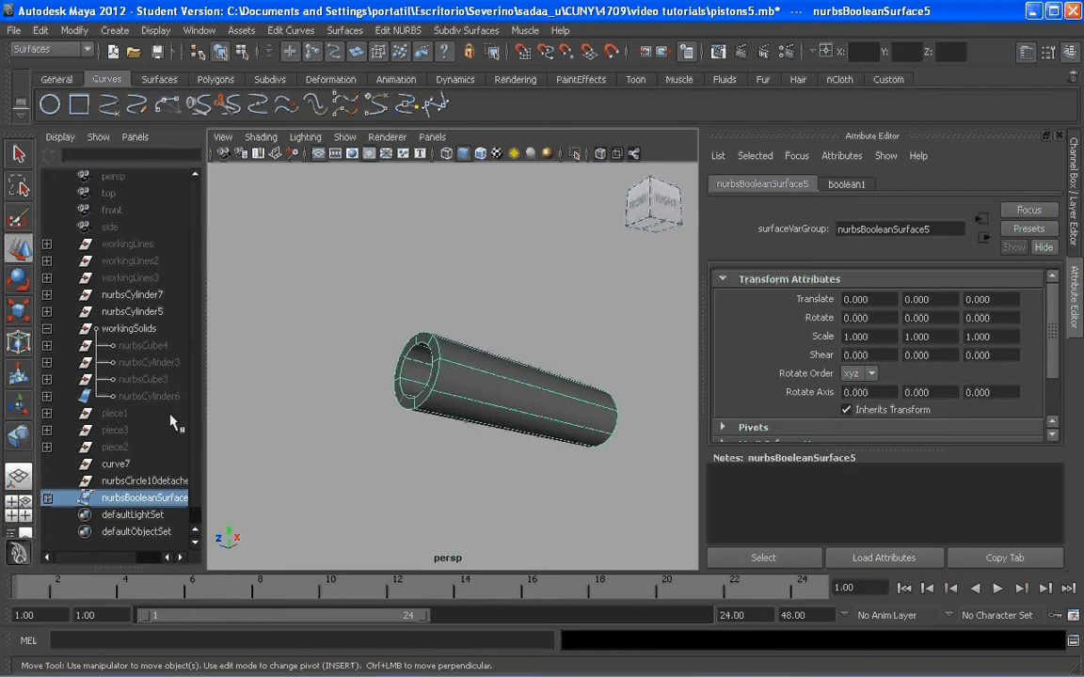
click(114, 413)
key(f)
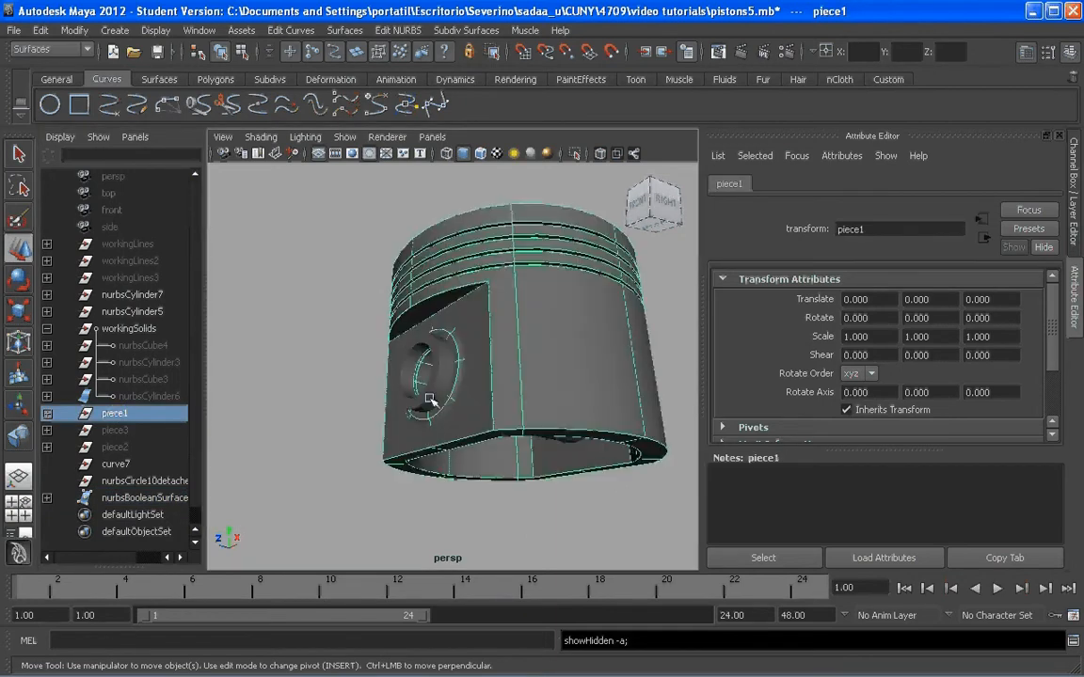
click(132, 497)
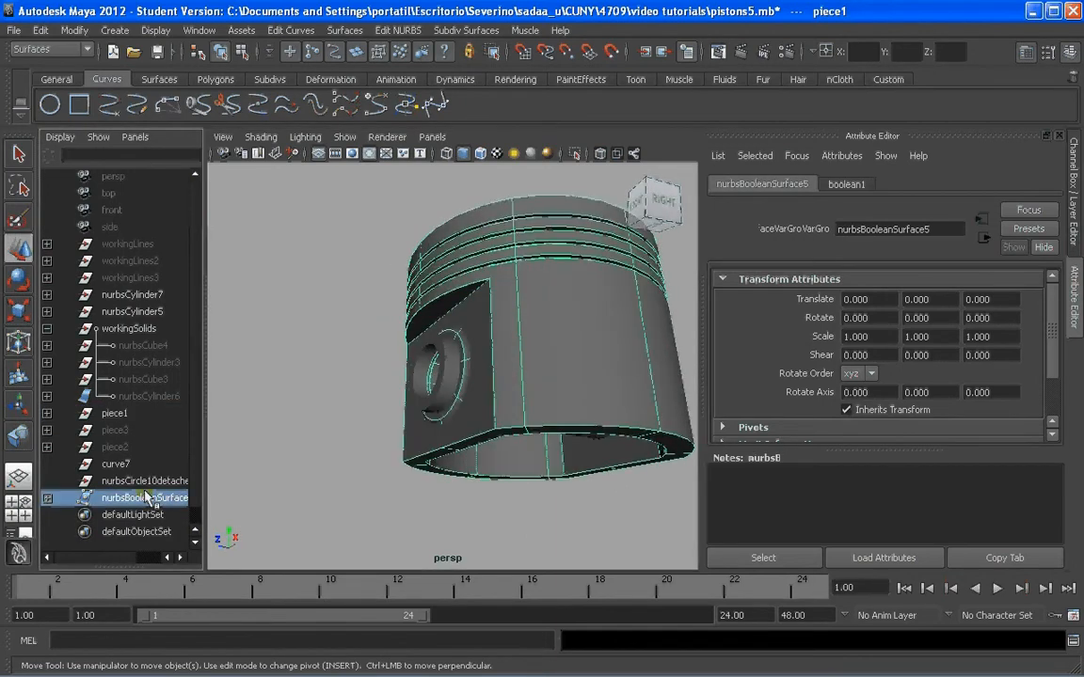
alt+drag(404, 442, 494, 459)
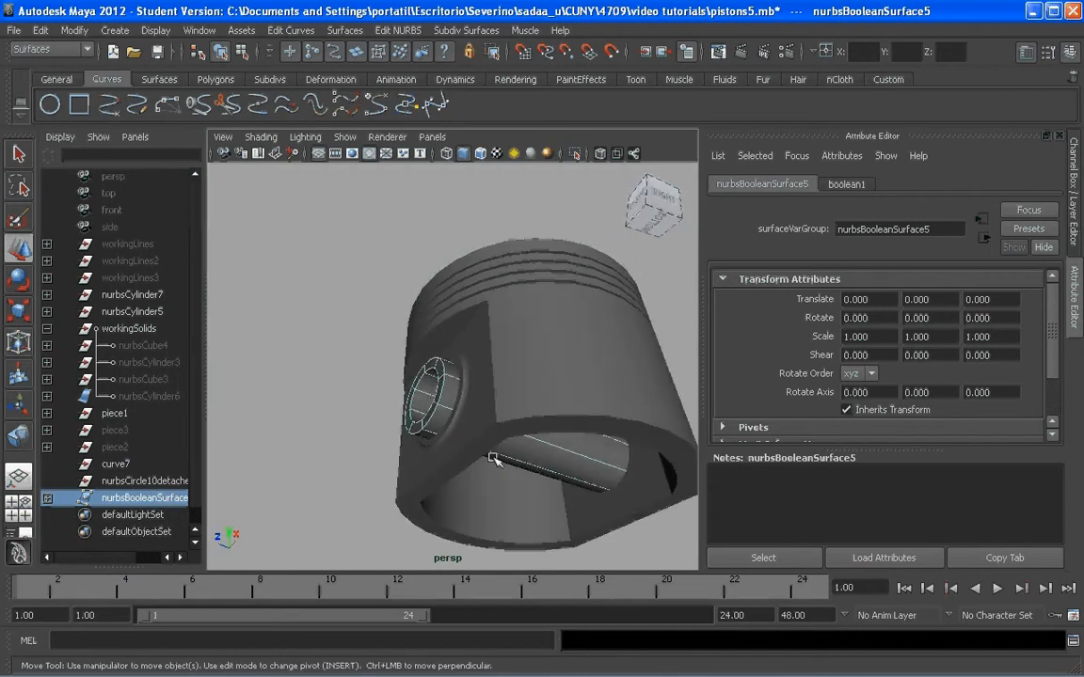
- Center the hollow pin's pivot and delete its construction history
click(75, 30)
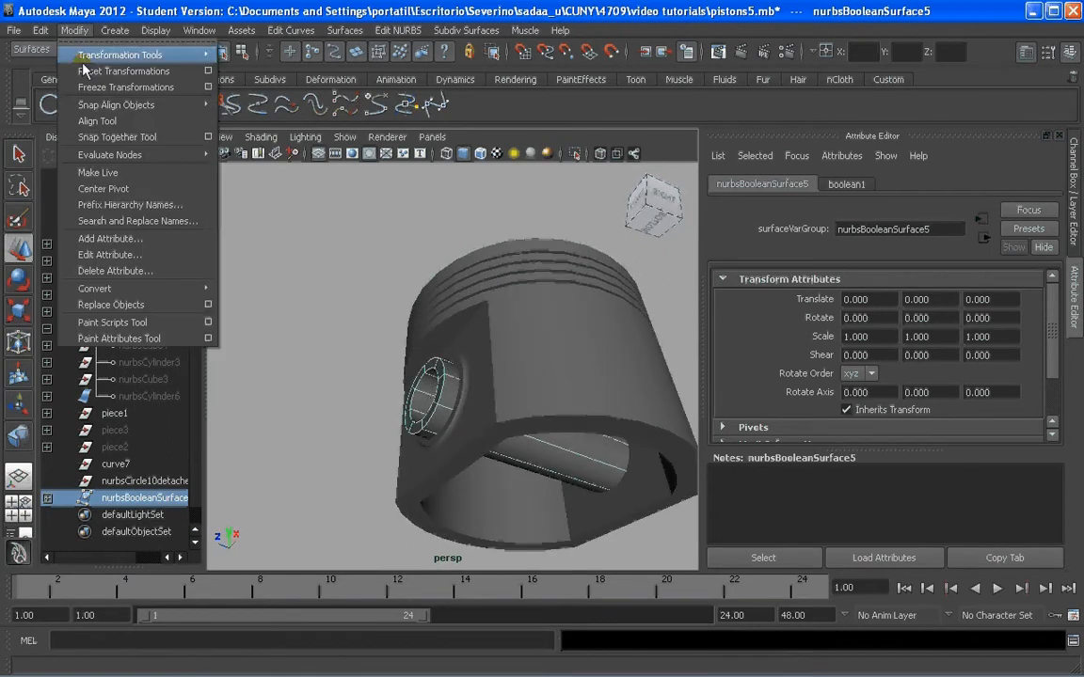
click(110, 189)
alt+drag(499, 302, 498, 292)
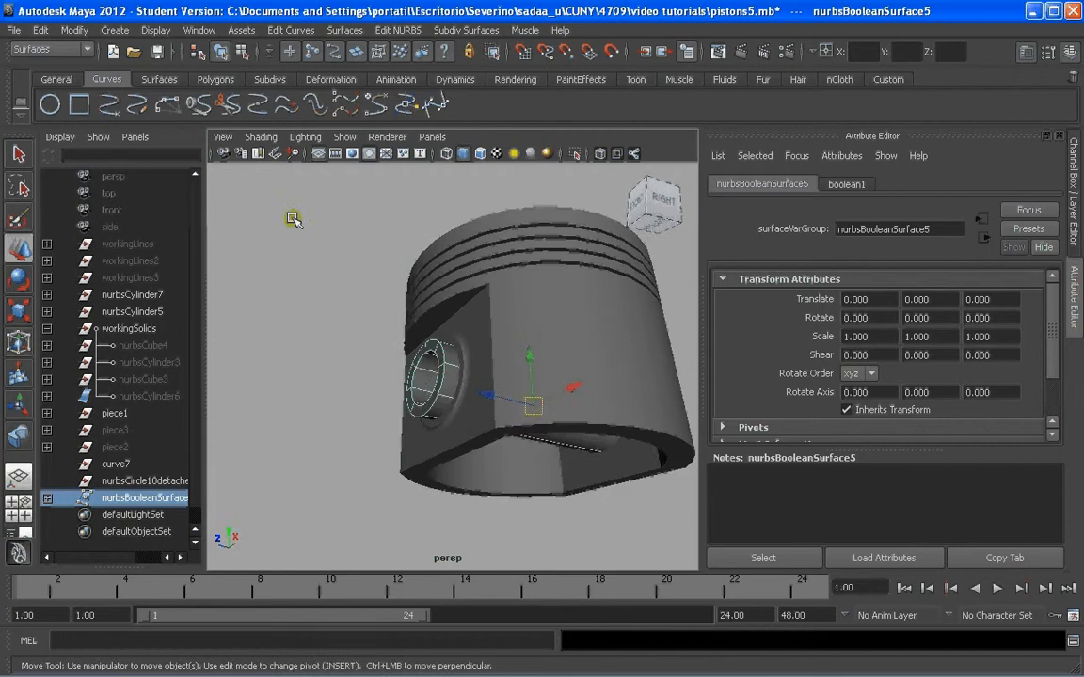
click(40, 30)
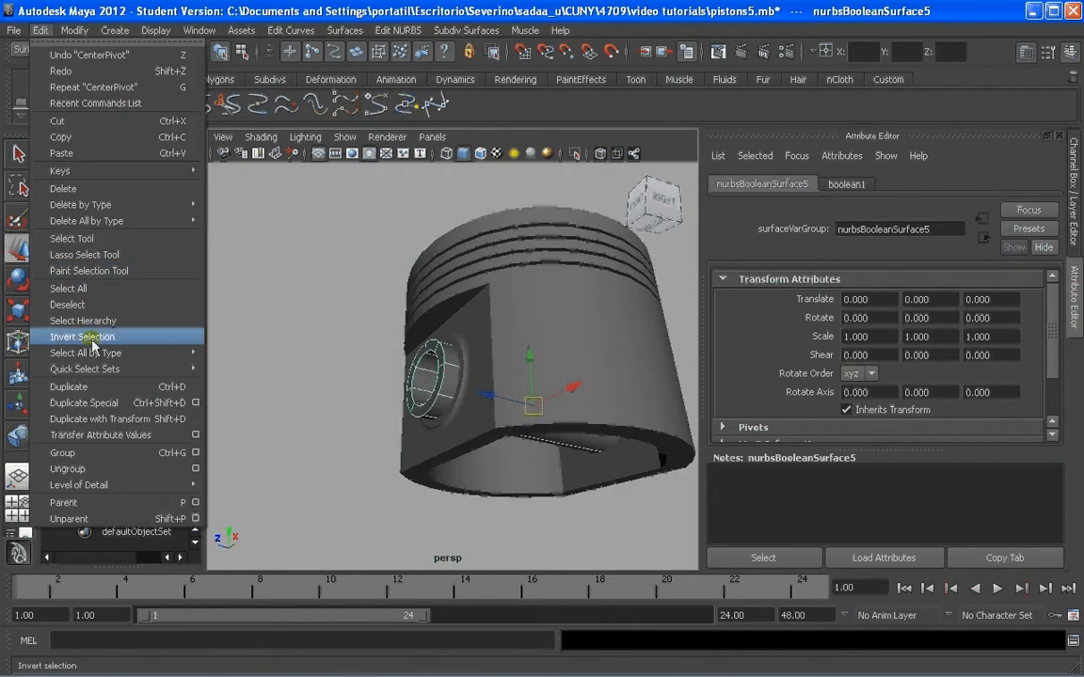
click(242, 214)
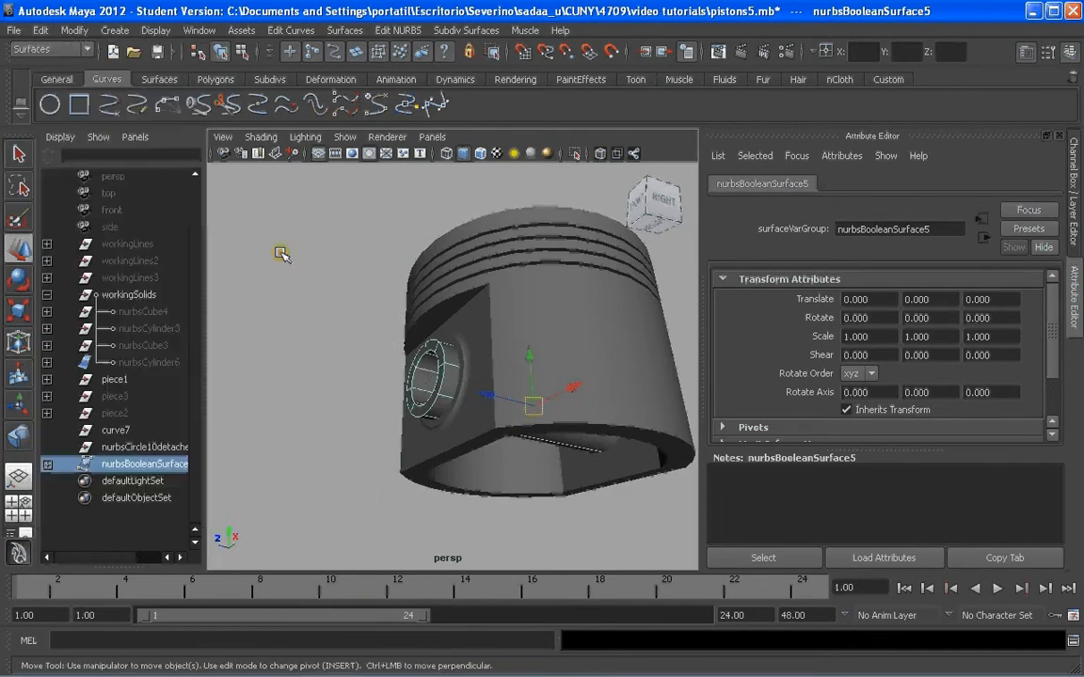
- Scale the hollow pin to about 0.888 along its length and adjust its thickness to fit the piston's pin holes
alt+drag(280, 254, 410, 331)
key(r)
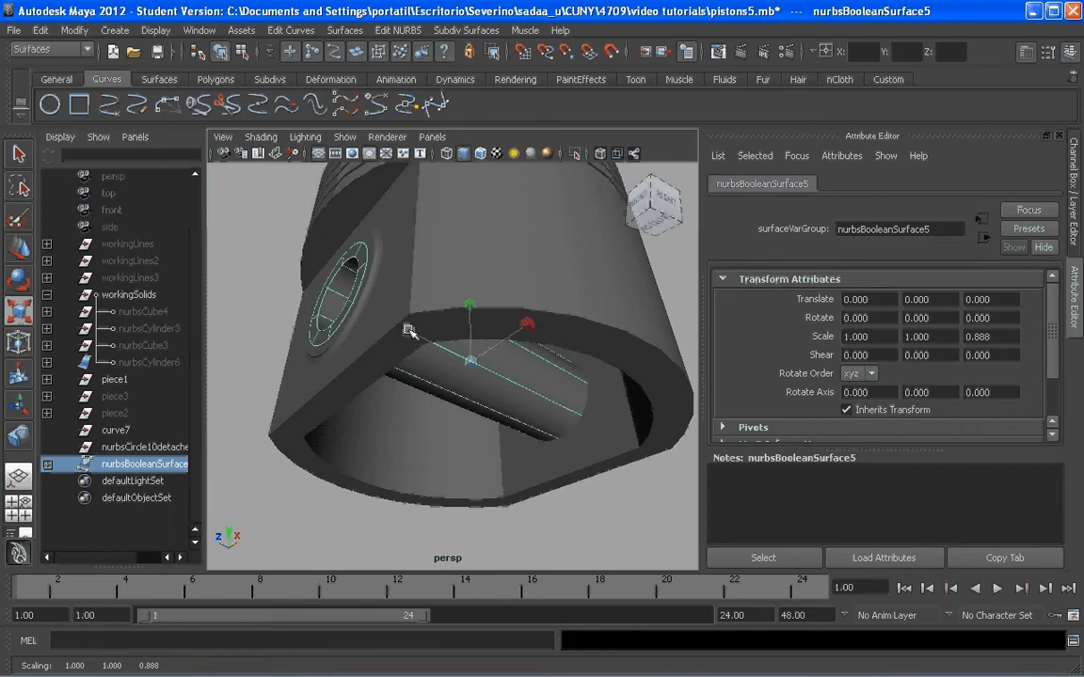
mouse_move(406, 329)
ctrl+mouse_down()
mouse_move(426, 368)
mouse_move(409, 329)
ctrl+mouse_up()
- Duplicate the hollow pin and scale the copy to 0.985, 0.985, 0.220 as a short collar around its middle
scroll(460, 391, down, 3)
alt+drag(461, 391, 401, 342)
key(ctrl+d)
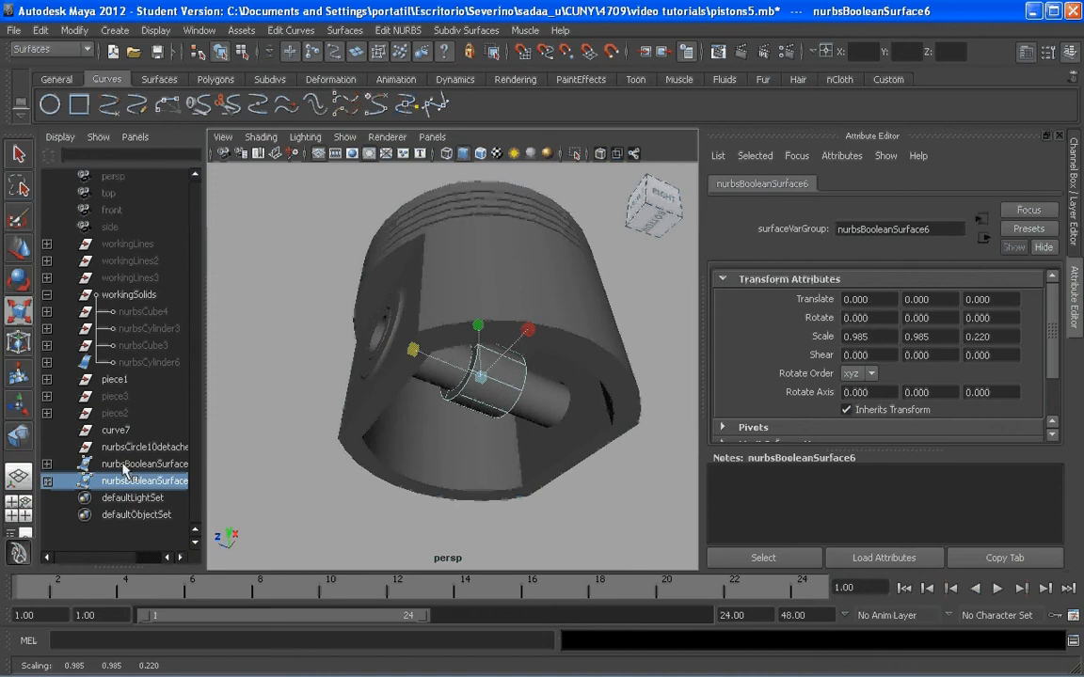
- Move piece3 directly below piece2 in the Outliner
middle_drag(124, 464, 119, 399)
click(121, 414)
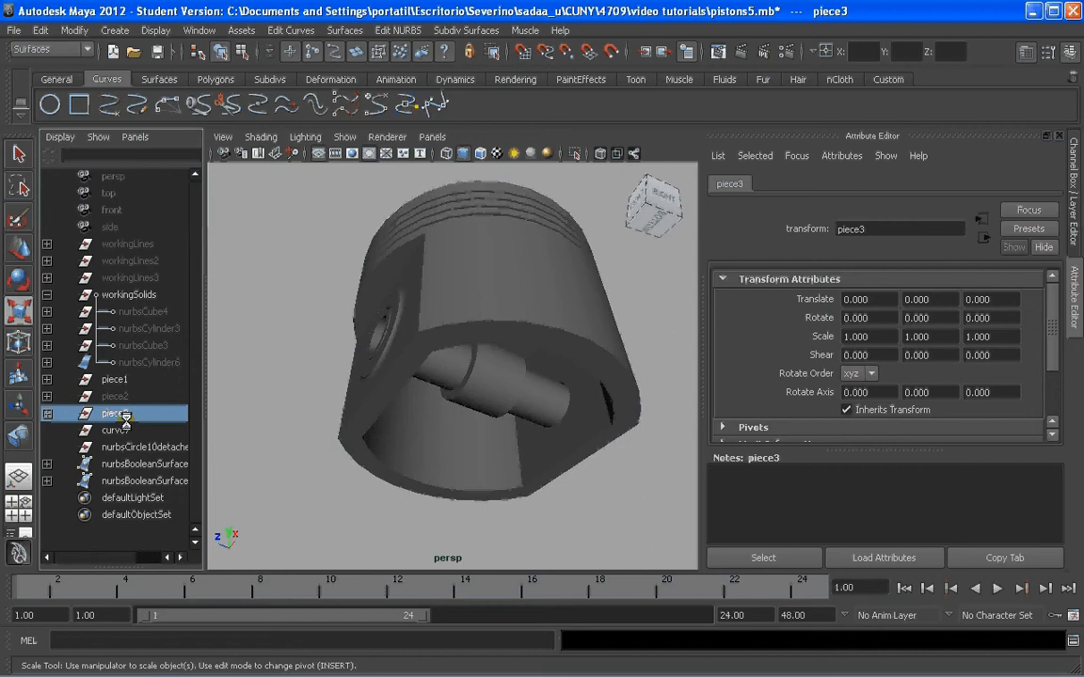
- Unhide the piece3 connecting rod group beneath the piston
key(shift+h)
alt+drag(390, 409, 480, 408)
alt+drag(280, 376, 288, 475)
scroll(288, 461, down, 4)
alt+middle_drag(288, 452, 277, 334)
scroll(452, 440, up, 3)
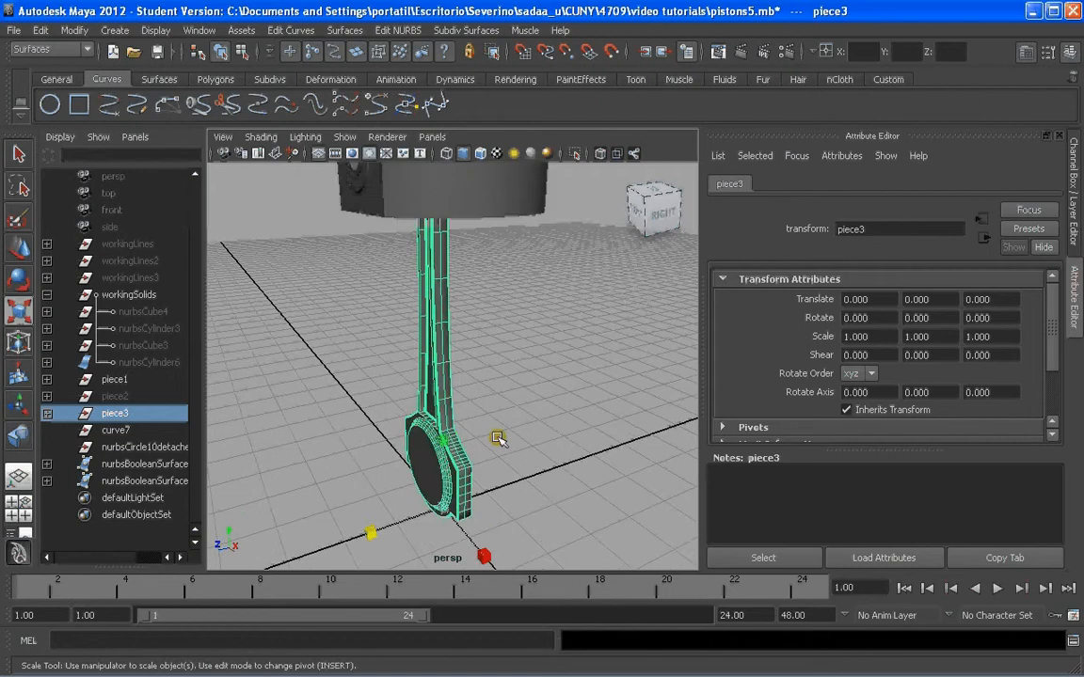
- Select the whole piece3 group and center its pivot
alt+drag(498, 437, 488, 460)
click(488, 462)
click(457, 441)
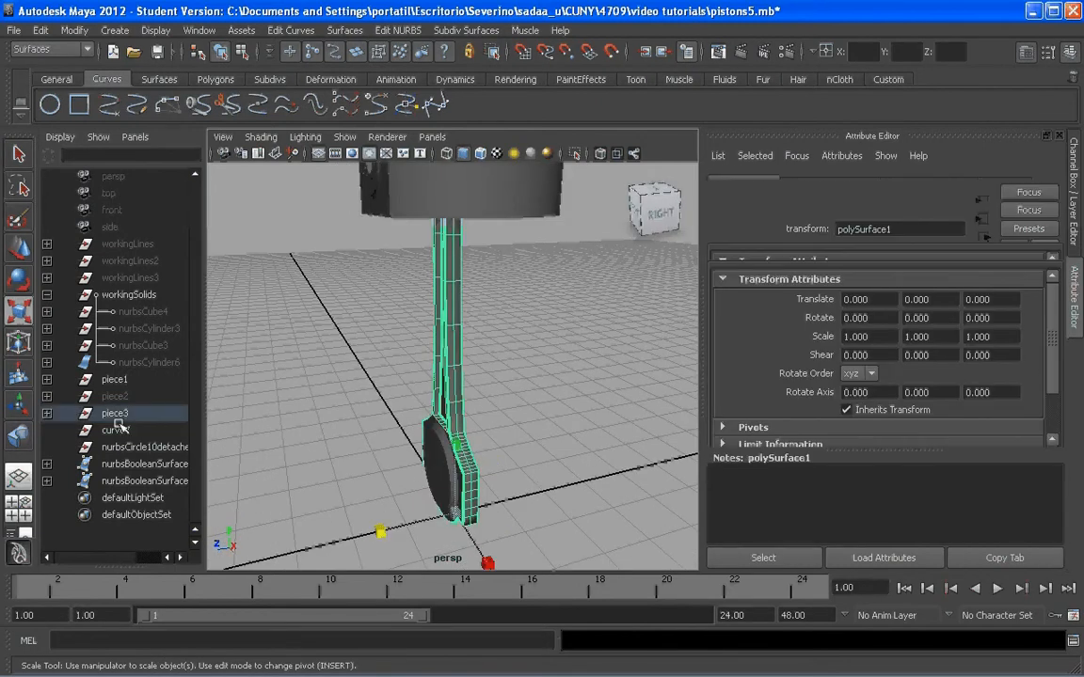
click(115, 414)
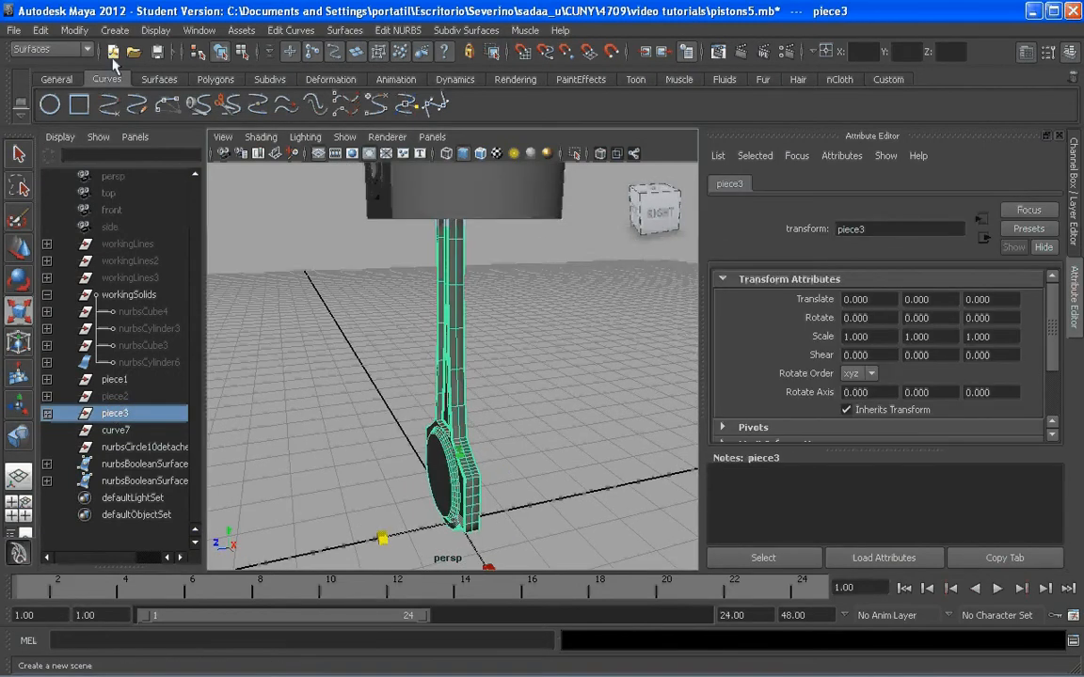
click(74, 30)
click(94, 197)
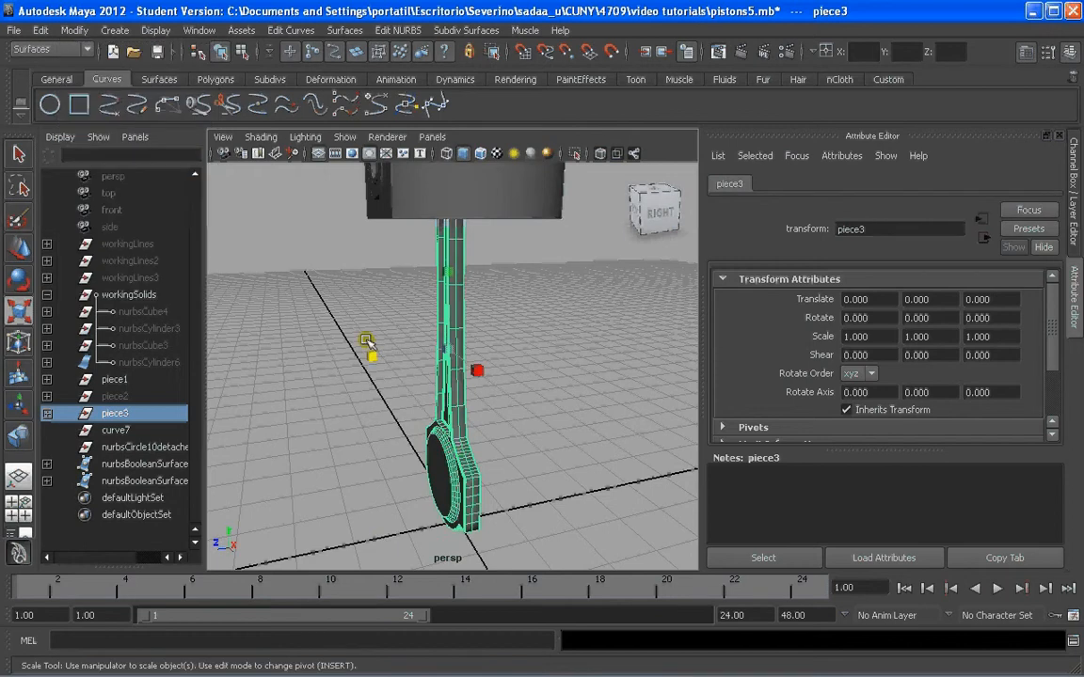
- Move piece3 to about -0.196 along Z to line the rod up with the piston
alt+drag(357, 339, 460, 307)
key(w)
alt+middle_drag(460, 307, 423, 370)
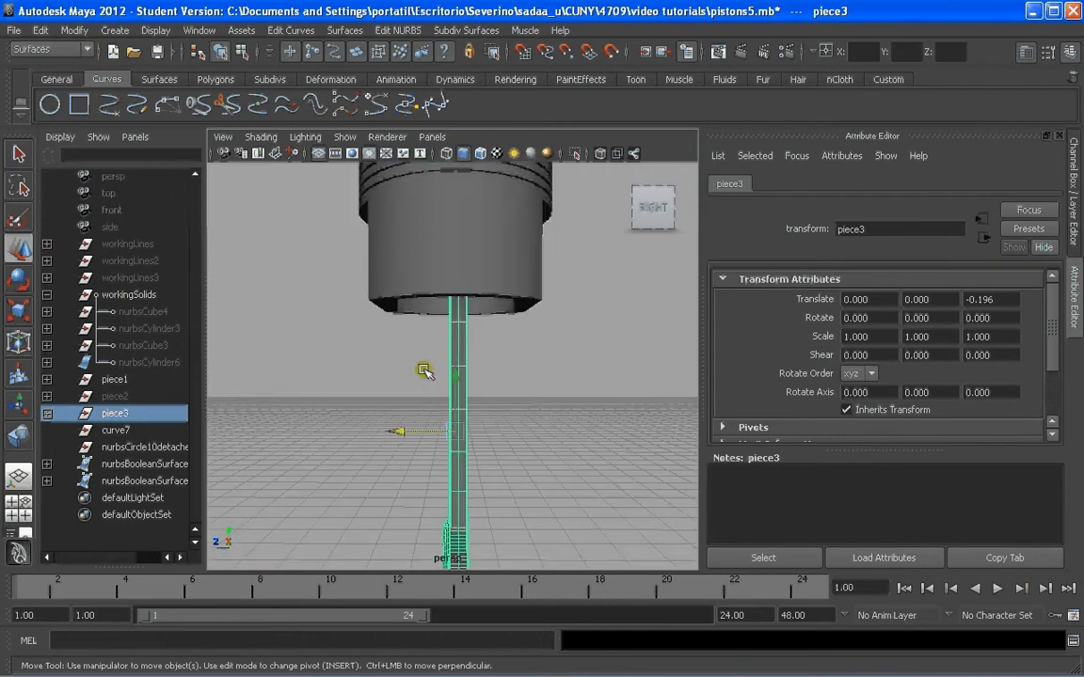
- Move the pin's collar group to about -0.034 along Z and scale it to about 0.846, 0.846, 0.109
alt+drag(424, 370, 443, 341)
alt+right_drag(443, 342, 386, 308)
click(387, 308)
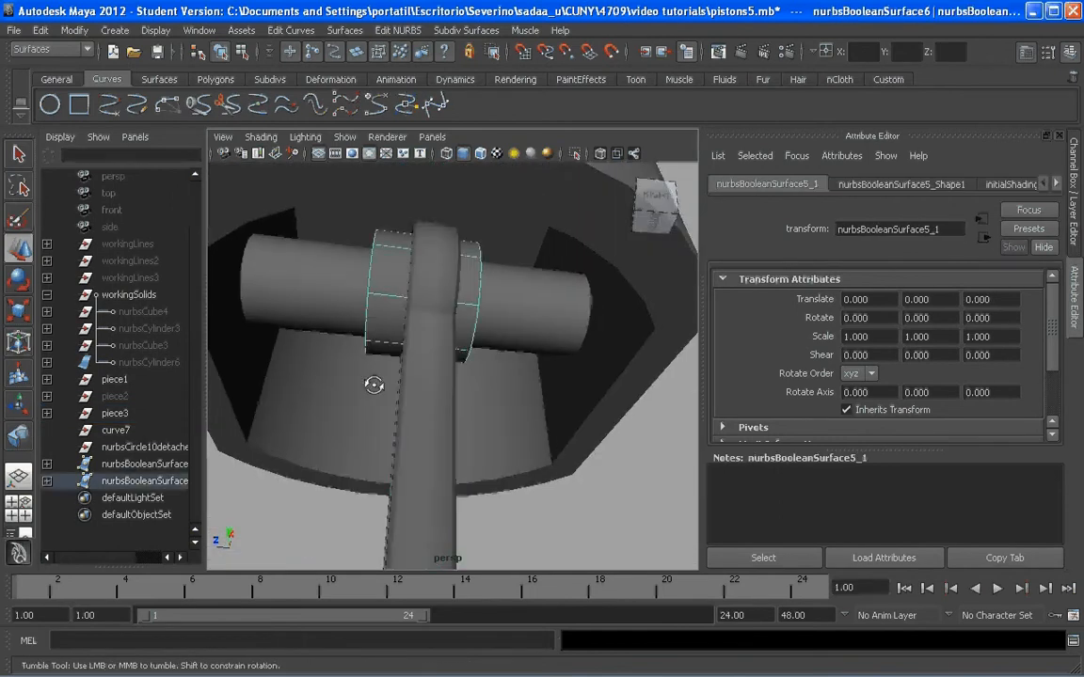
alt+drag(373, 384, 364, 359)
click(146, 480)
key(w)
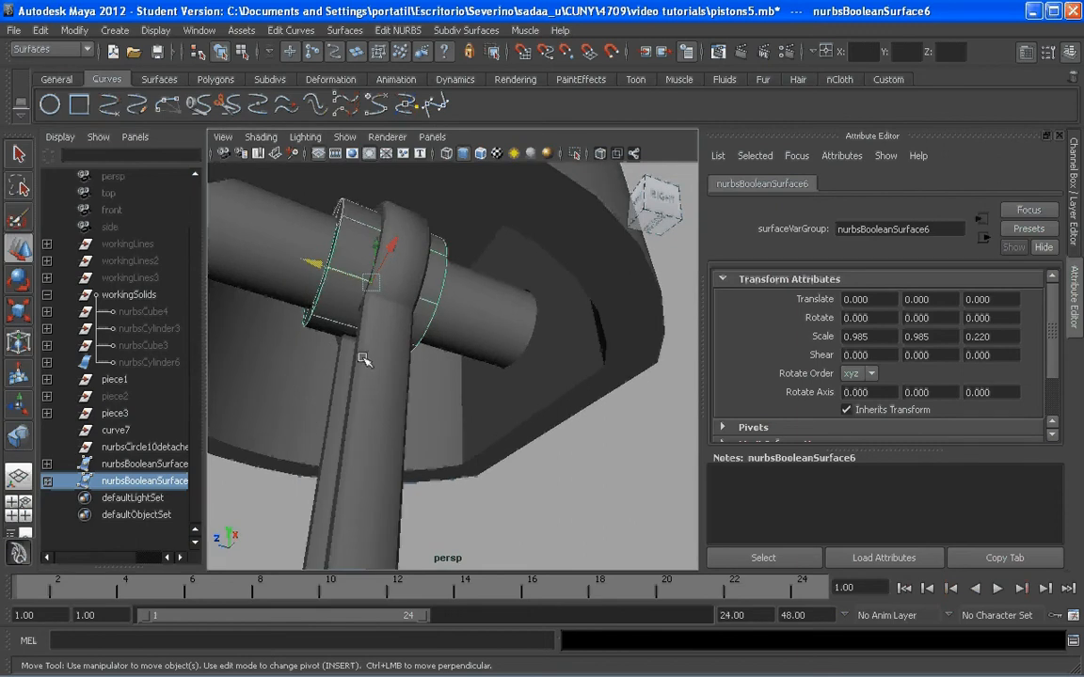
key(e)
key(w)
alt+drag(344, 322, 460, 347)
key(r)
drag(324, 275, 488, 377)
alt+middle_drag(488, 377, 505, 393)
ctrl+drag(323, 235, 333, 242)
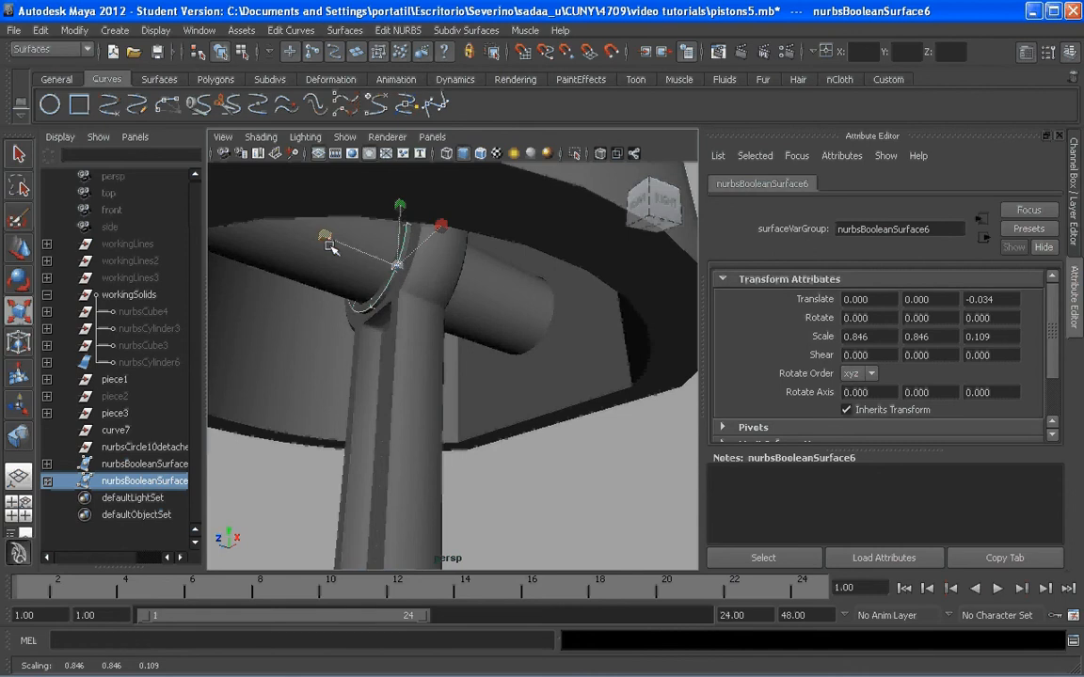
- Duplicate the collar and scale the copy to about 0.773, 0.773, 0.121
key(ctrl+d)
alt+drag(356, 295, 521, 404)
click(588, 471)
alt+drag(588, 471, 420, 394)
scroll(420, 392, down, 4)
alt+middle_drag(416, 390, 416, 386)
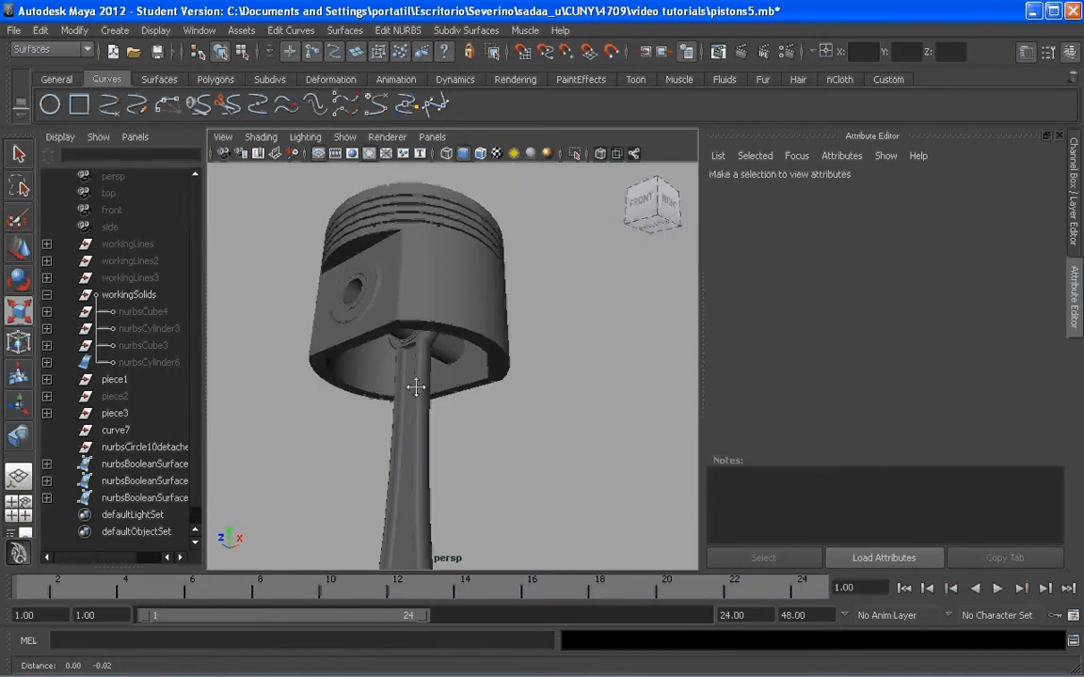
- Move the hollow pin and its two collars into the piece1 group in the Outliner
alt+drag(416, 386, 389, 254)
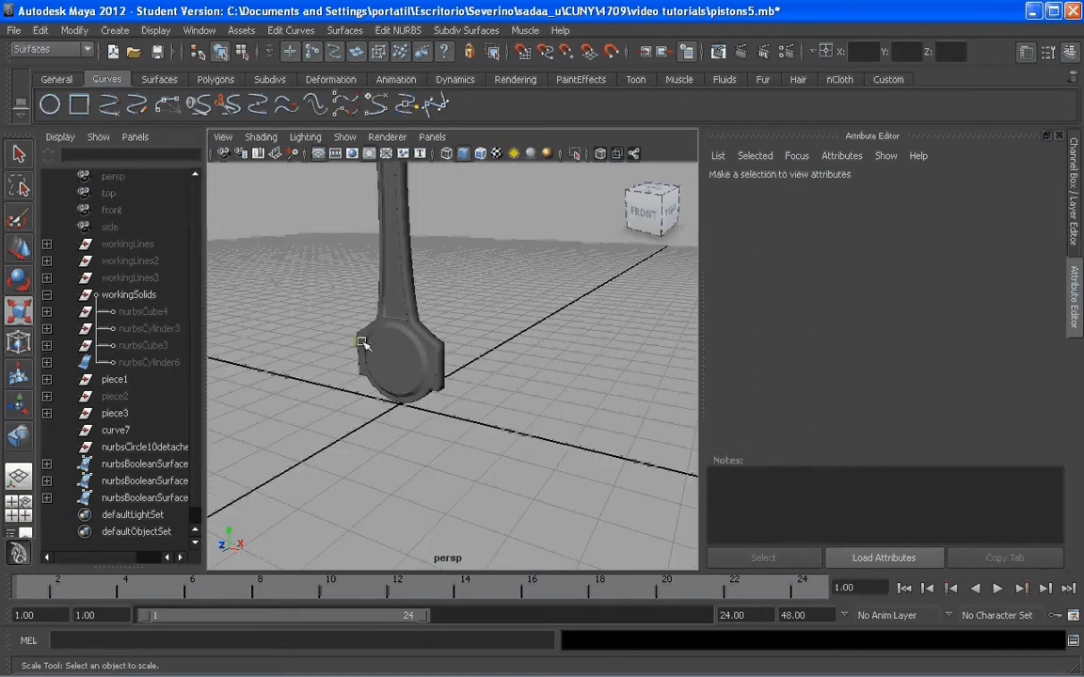
alt+drag(245, 427, 269, 282)
click(124, 467)
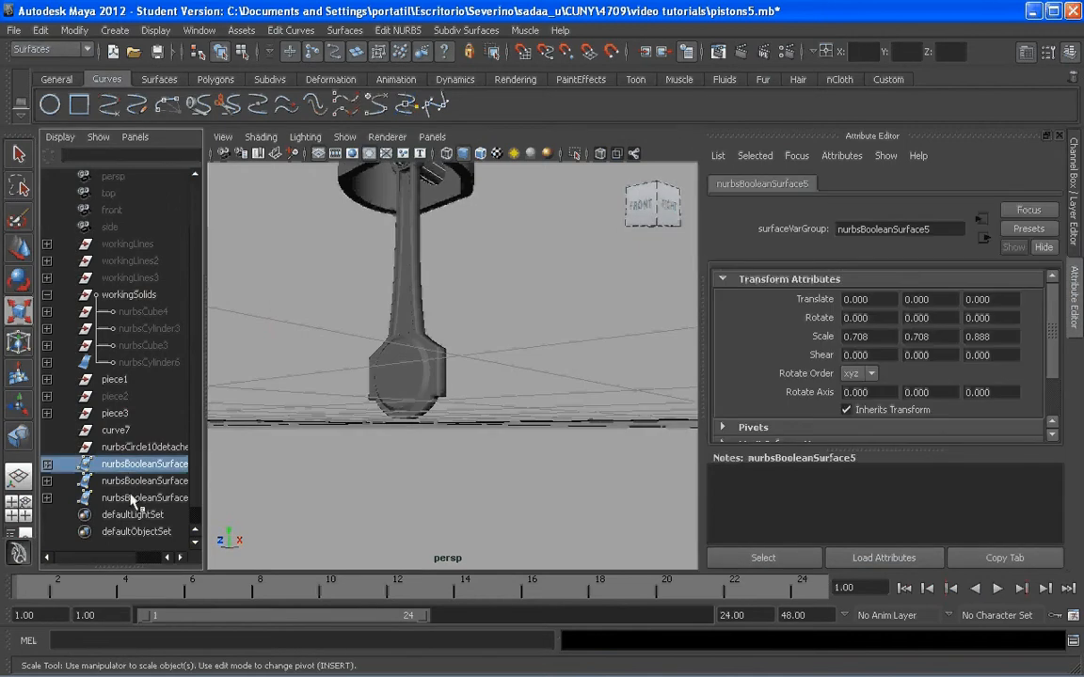
shift+click(133, 498)
alt+drag(334, 390, 336, 322)
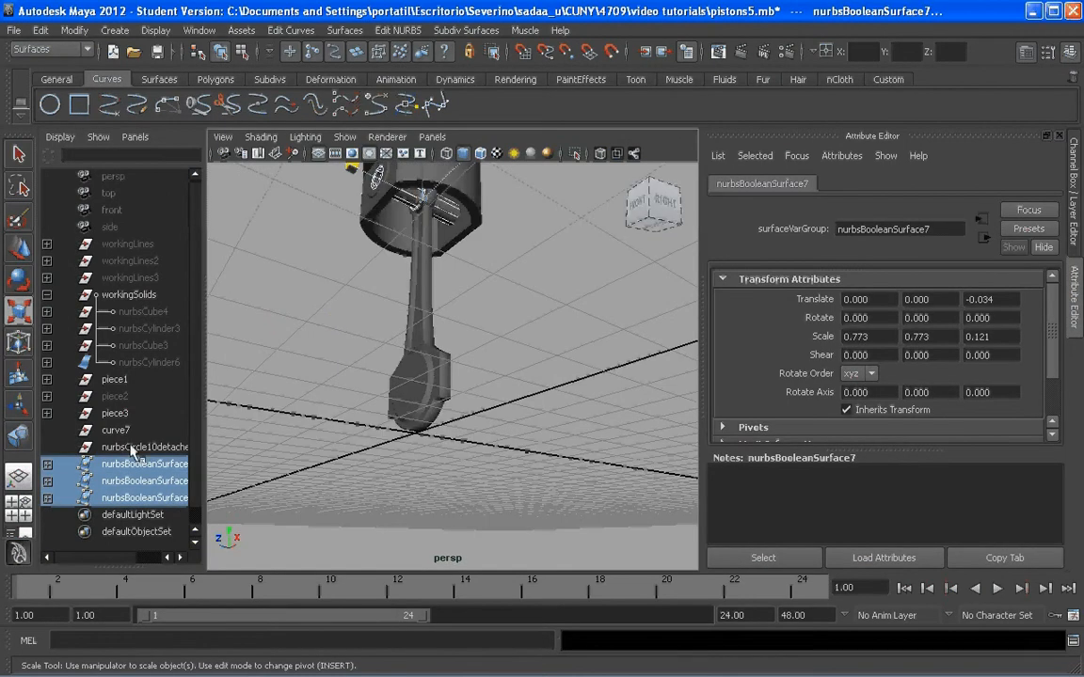
middle_drag(182, 412, 120, 384)
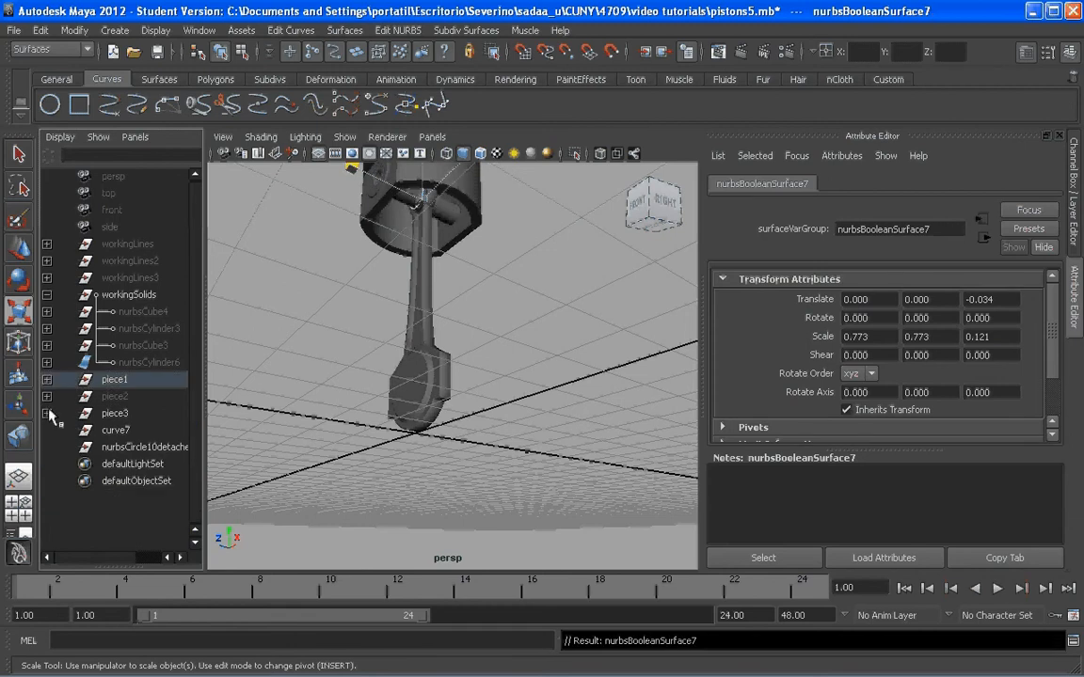
- Delete the leftover curves curve7 and nurbsCircle10detachedCurve3
click(115, 430)
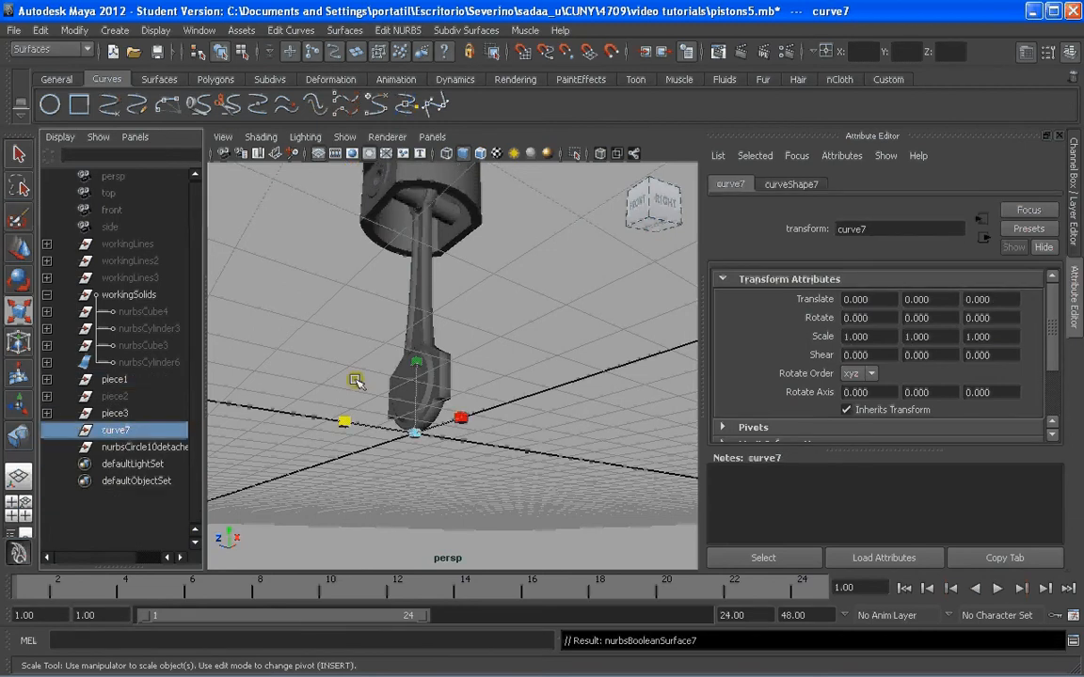
alt+drag(356, 381, 361, 460)
key(Delete)
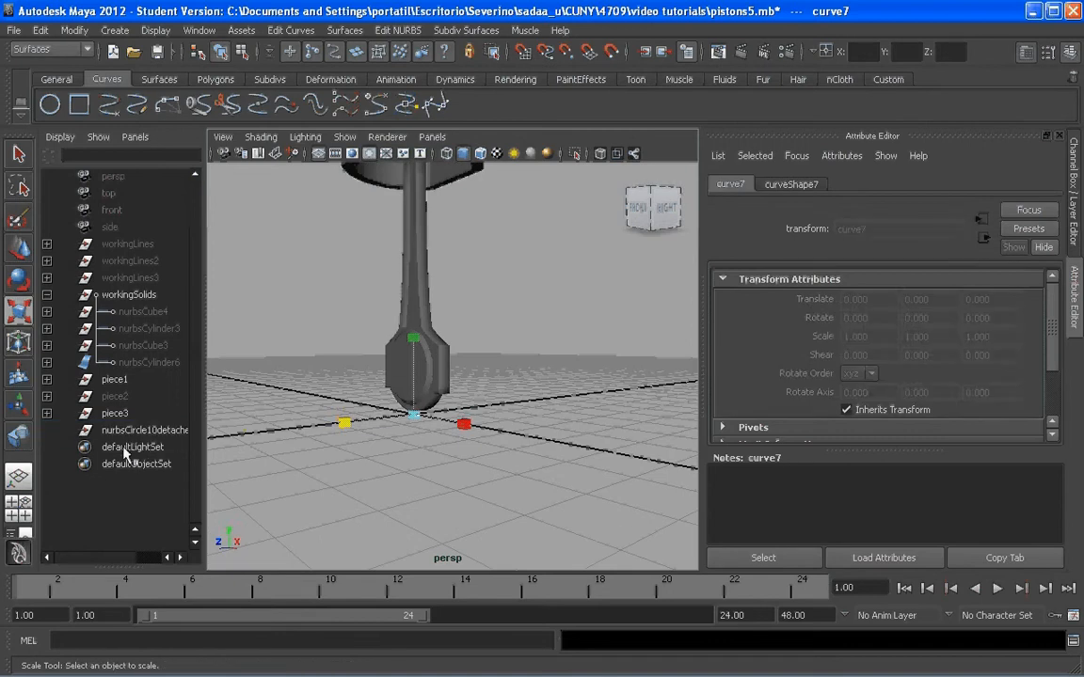
click(131, 430)
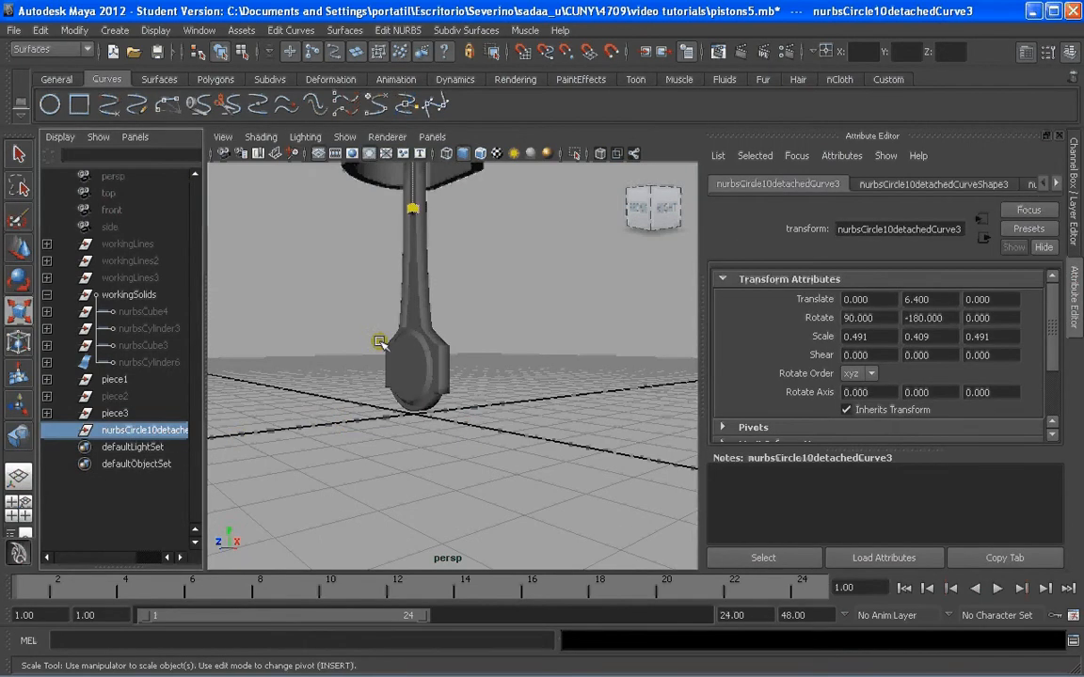
alt+drag(380, 343, 425, 386)
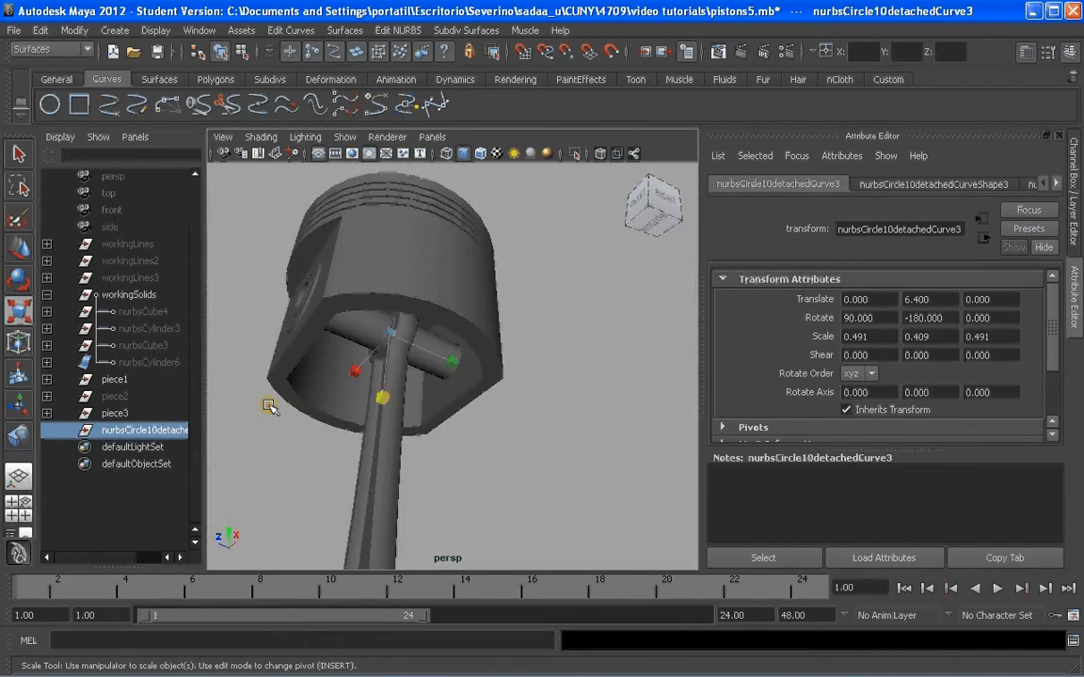
key(Delete)
alt+drag(283, 381, 327, 376)
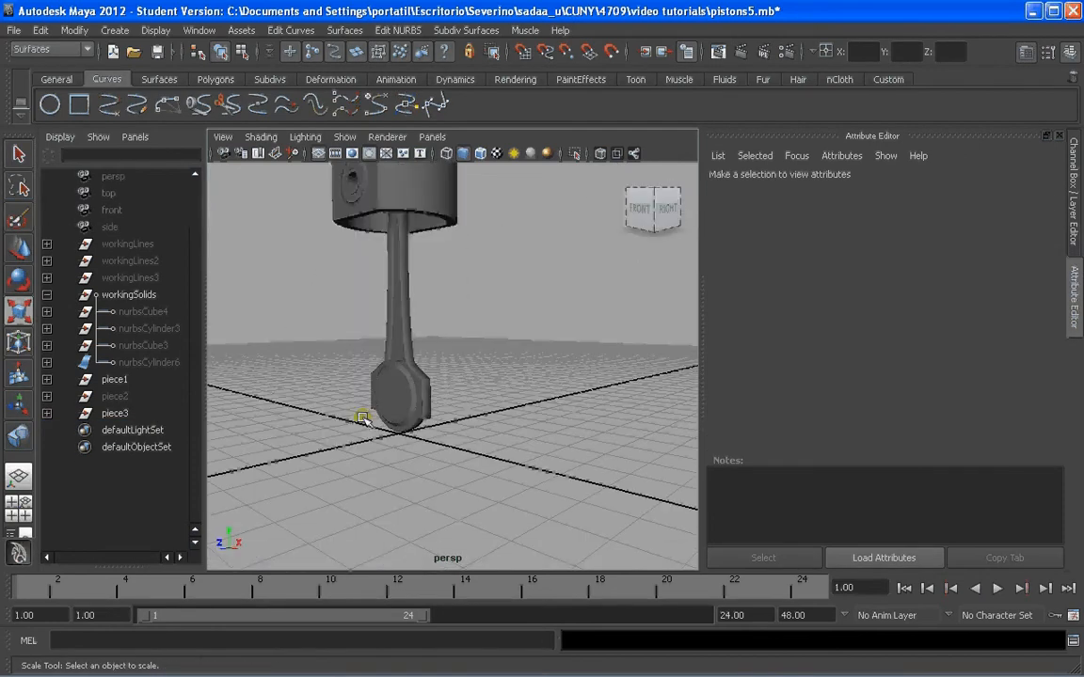
- Unhide piece2 and move it to about 0.235 along Z, beside the rod's lower end
click(114, 399)
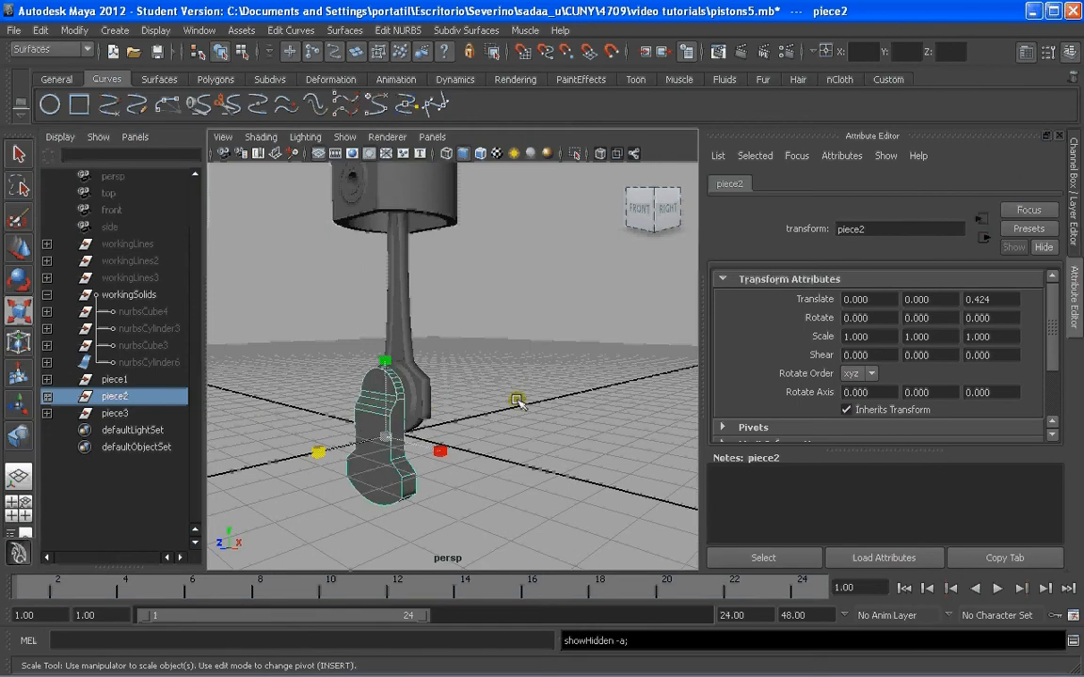
alt+drag(438, 406, 387, 440)
key(w)
- Duplicate piece2, rotate the copy 180 degrees about Y and move it to the opposite side of the rod
key(ctrl+d)
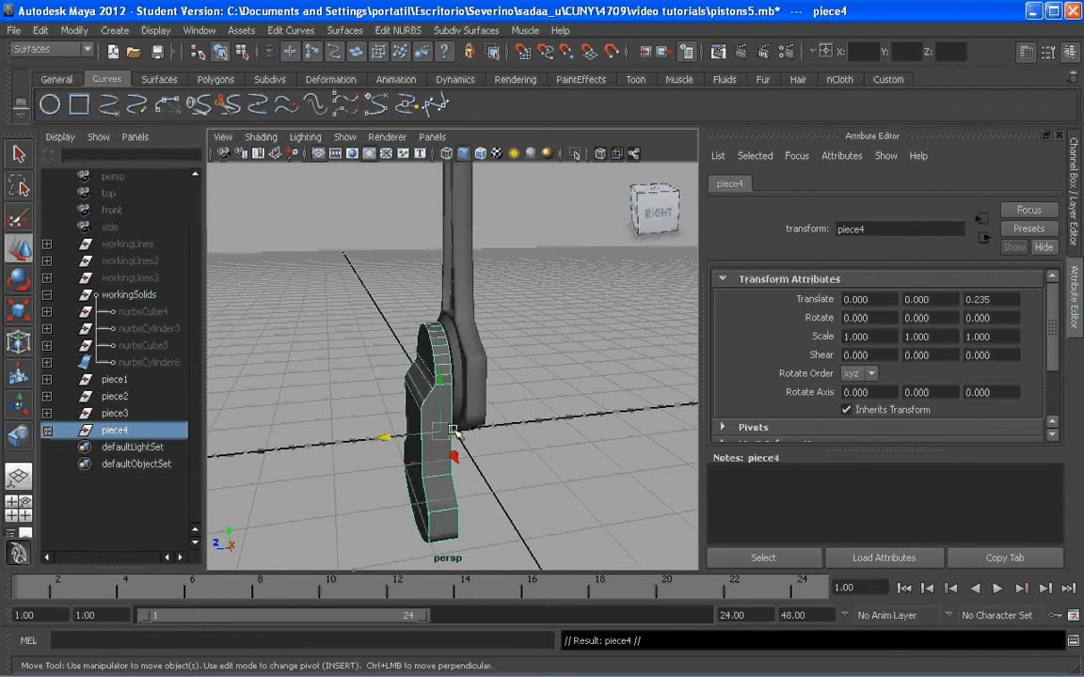
key(e)
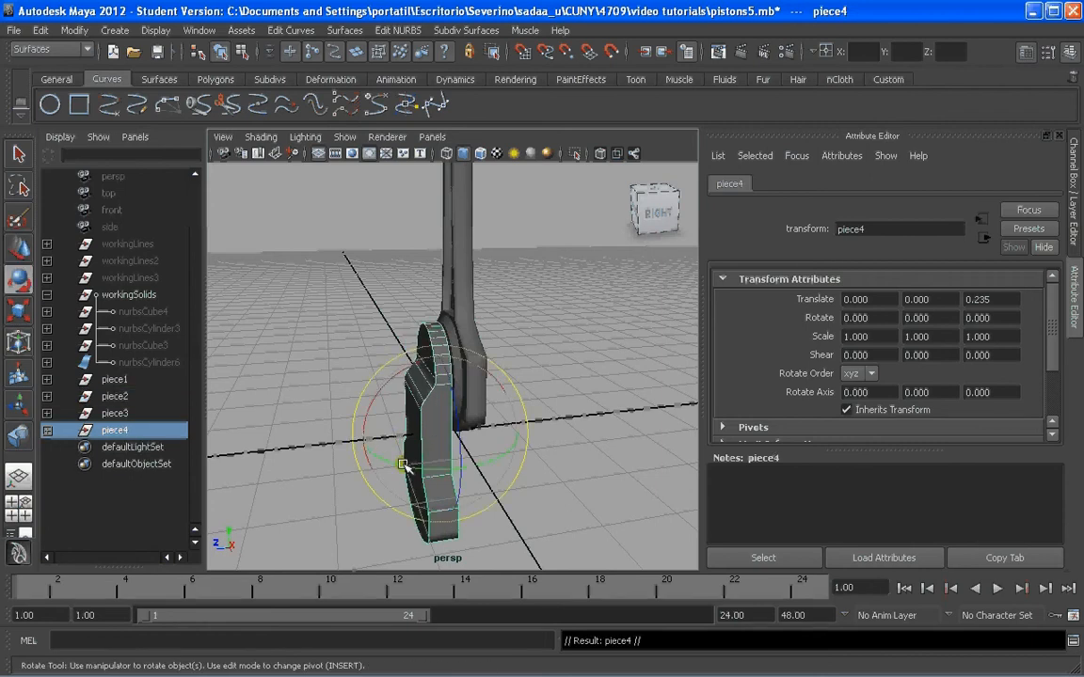
drag(365, 417, 593, 460)
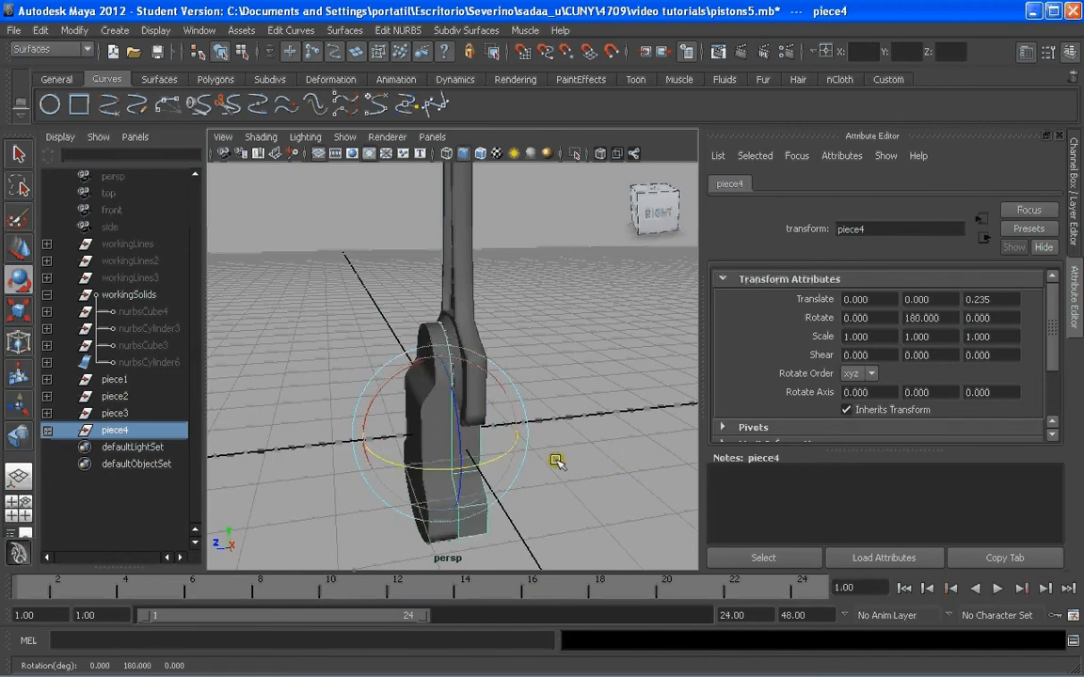
key(w)
drag(385, 438, 440, 437)
- Duplicate the beveled ring bevelPolygon2 on the rod's lower end and move the copy to about -0.285 along Z
alt+drag(442, 436, 450, 378)
click(446, 376)
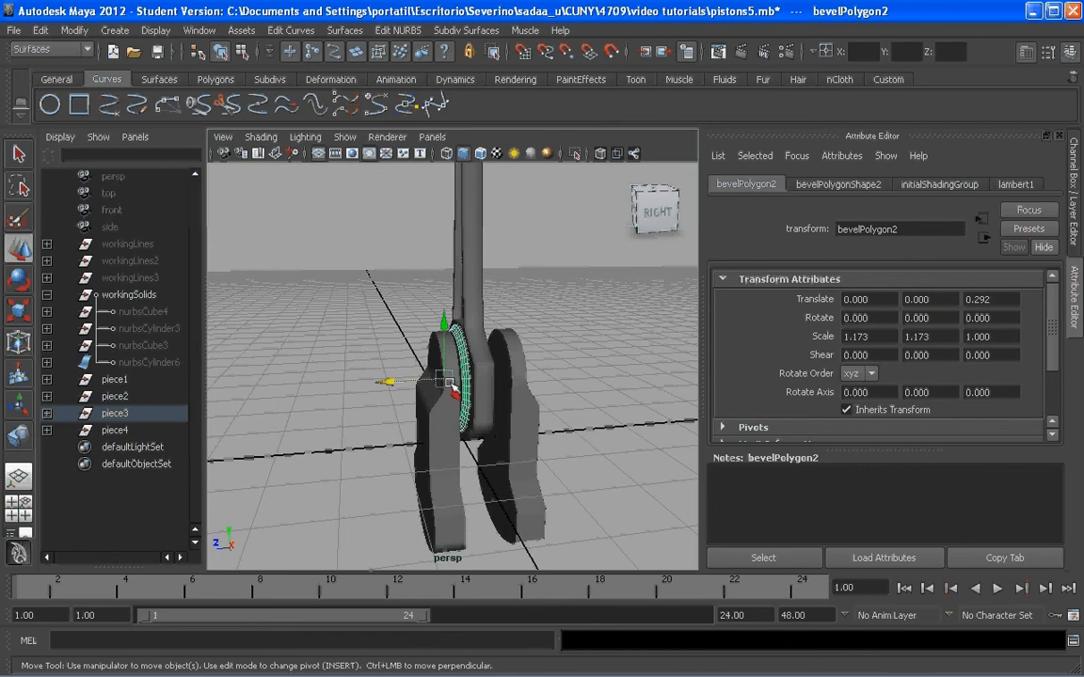
key(ctrl+d)
drag(389, 382, 559, 400)
key(e)
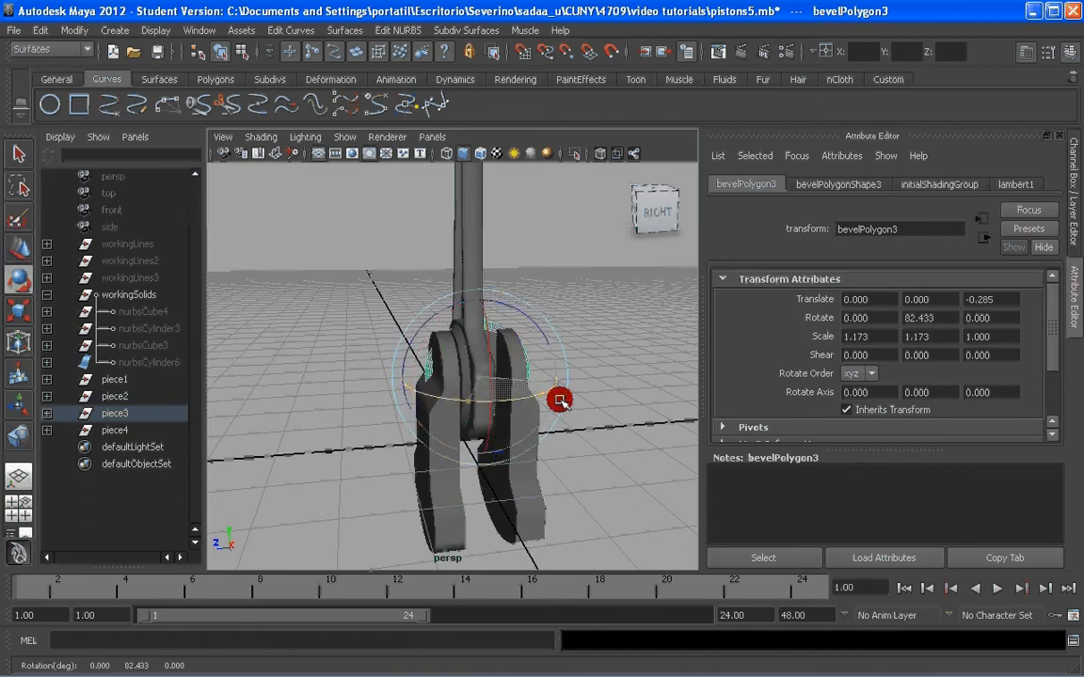
key(ctrl+z)
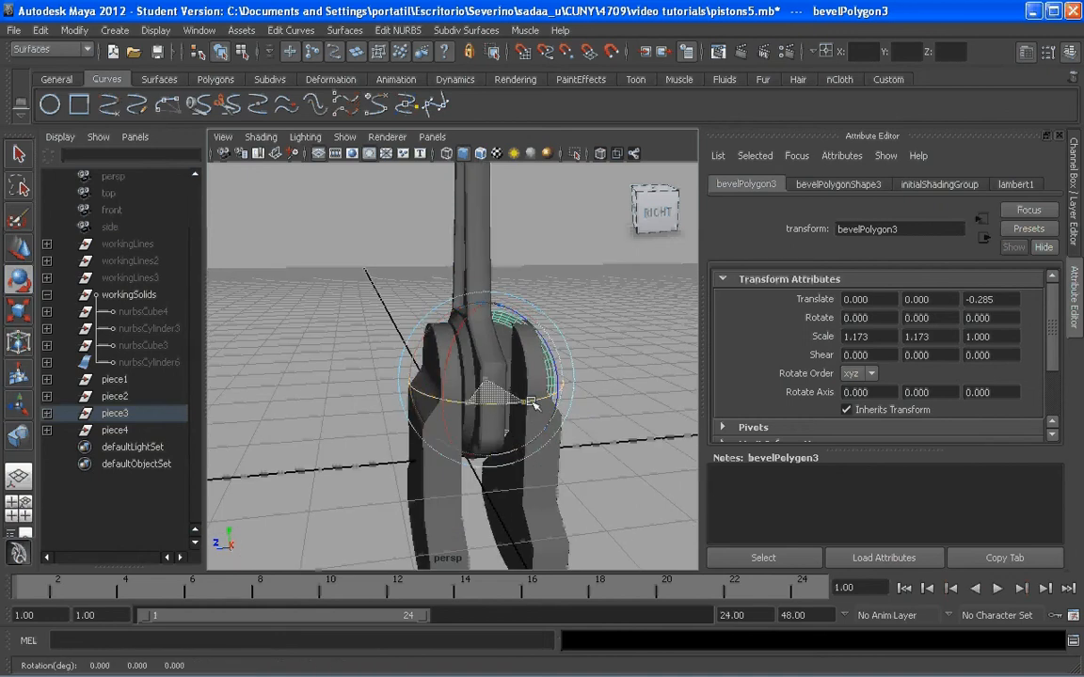
- Rotate the copied ring 180 degrees about Y and move it to about -0.447 along Z, onto the rod's other face
drag(532, 403, 671, 403)
alt+drag(566, 411, 573, 408)
key(w)
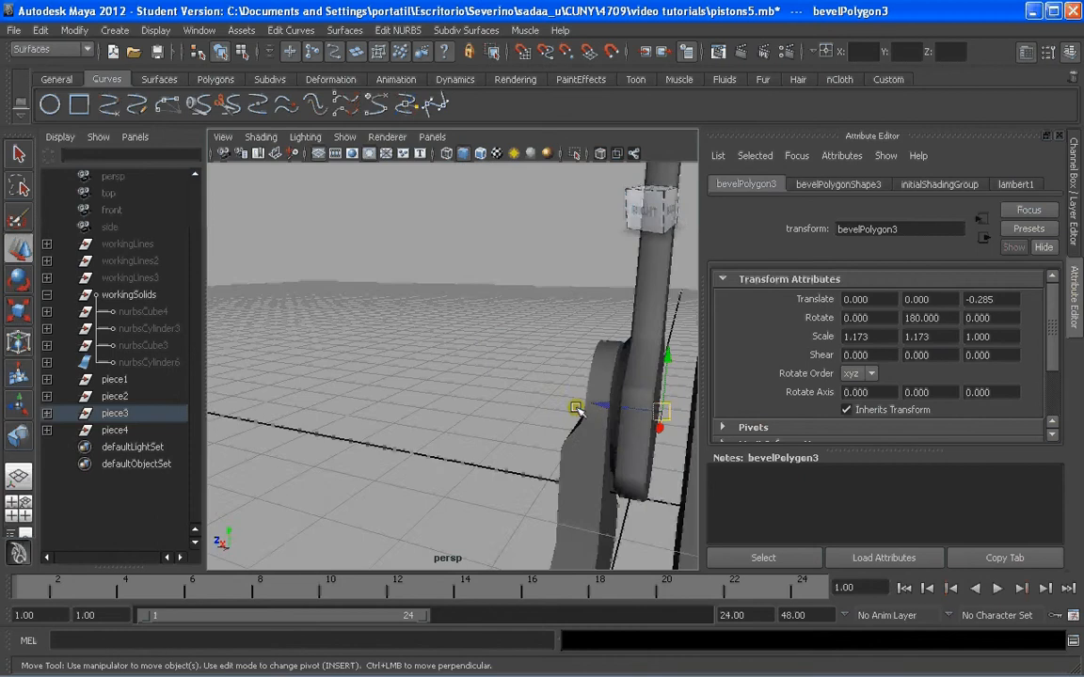
key(f)
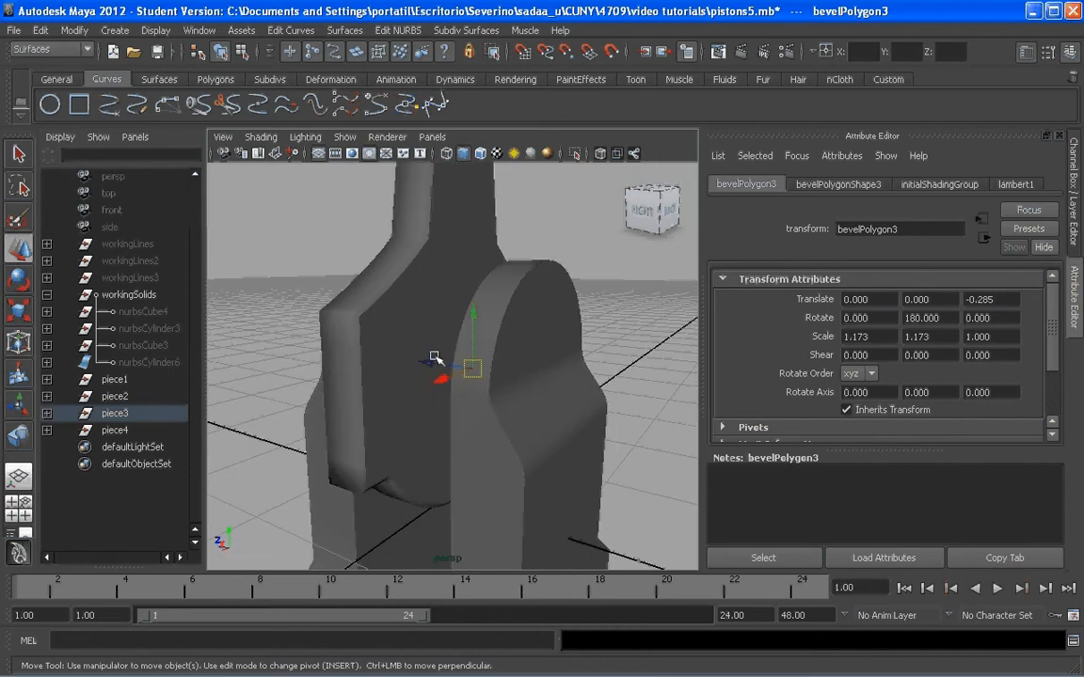
drag(437, 365, 446, 359)
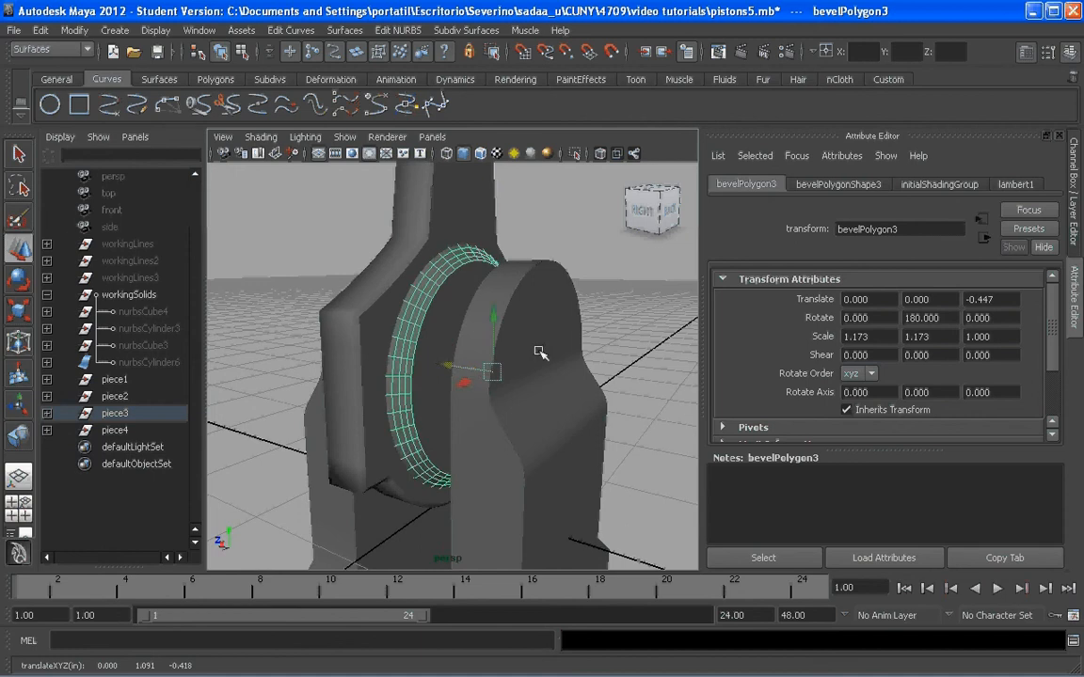
- Move piece4 along Z to fit against the ring on the rod's lower end and check the assembly
click(116, 432)
click(115, 432)
mouse_move(515, 337)
alt+mouse_down()
mouse_move(520, 348)
mouse_move(515, 314)
alt+mouse_up()
drag(446, 403, 494, 336)
scroll(448, 378, down, 3)
scroll(561, 346, down, 5)
click(561, 348)
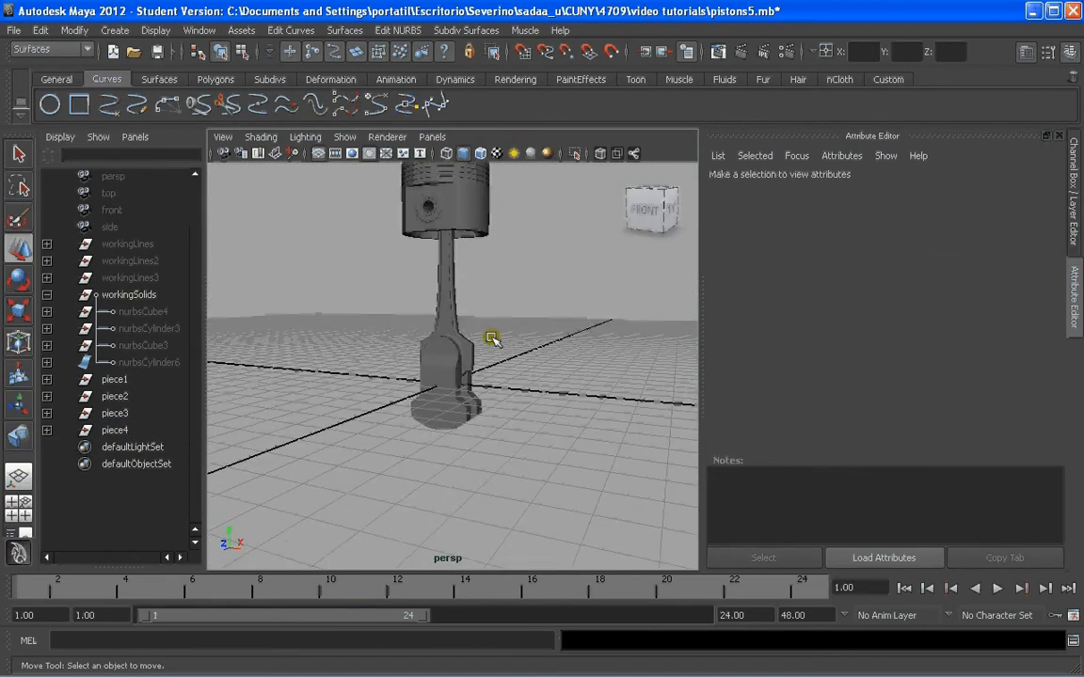
scroll(482, 353, up, 3)
scroll(470, 344, down, 2)
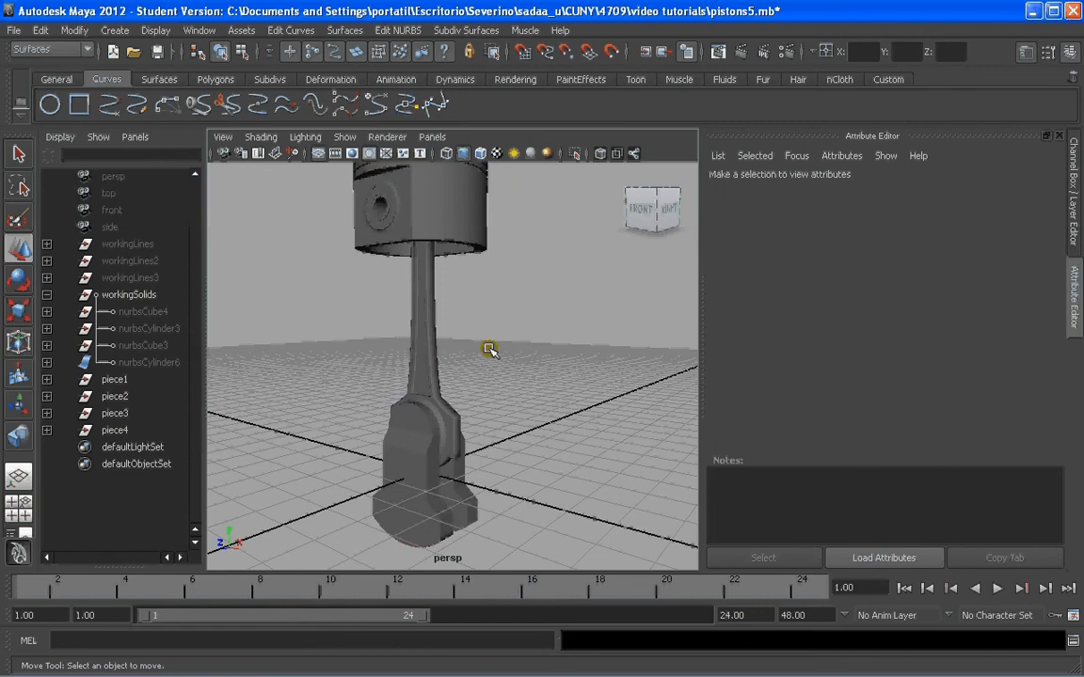
scroll(489, 350, down, 3)
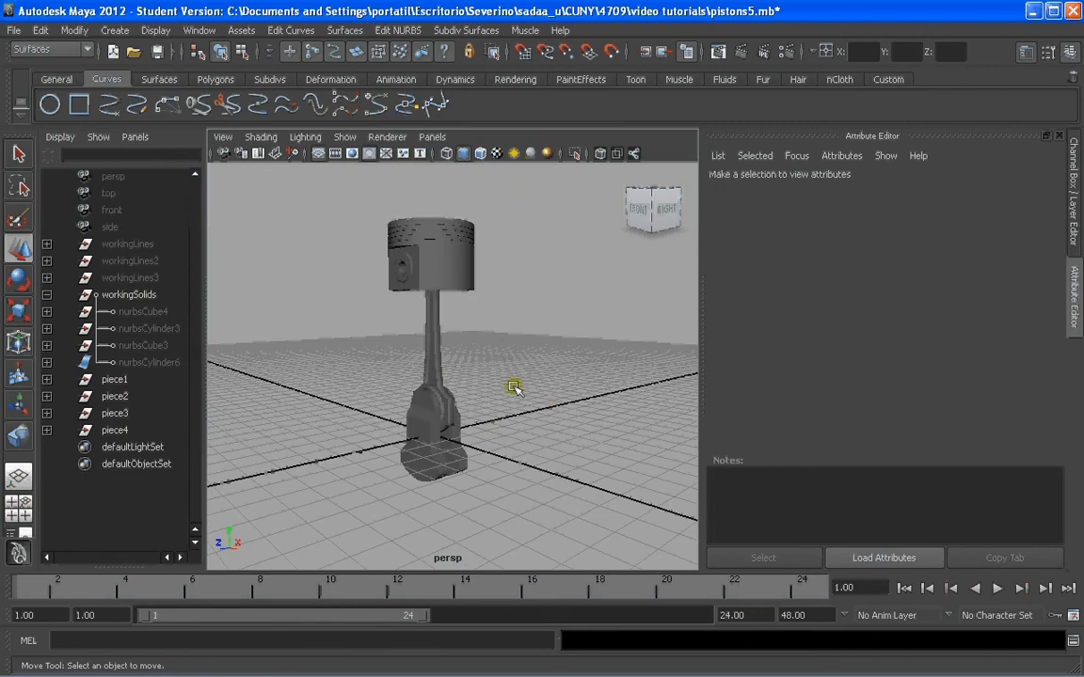
alt+drag(522, 359, 490, 379)
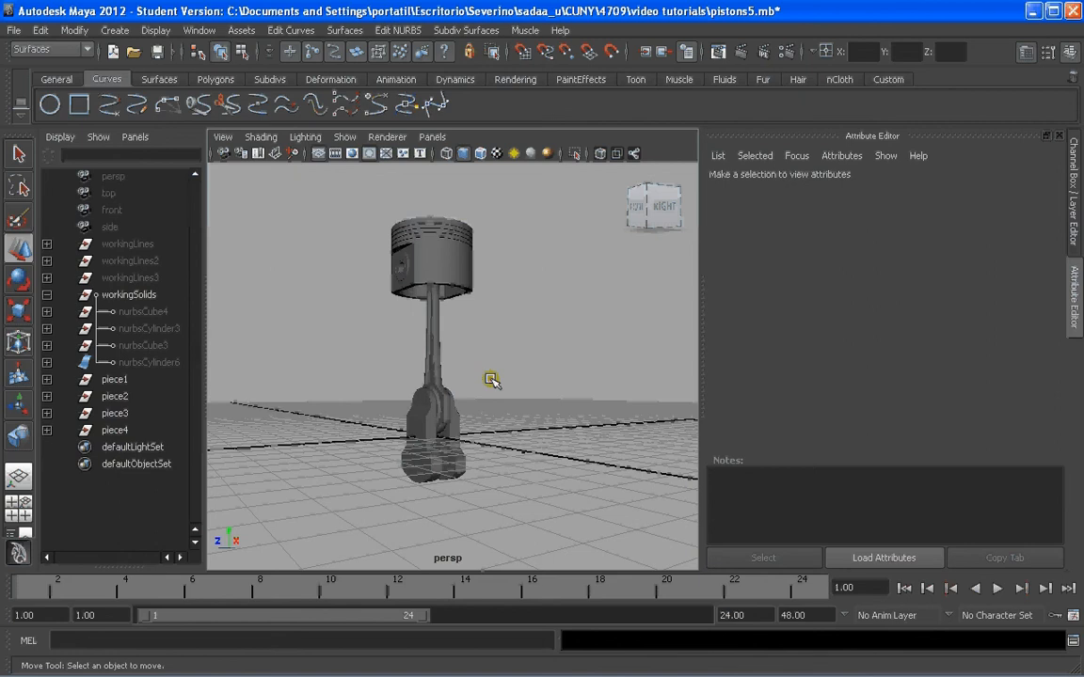